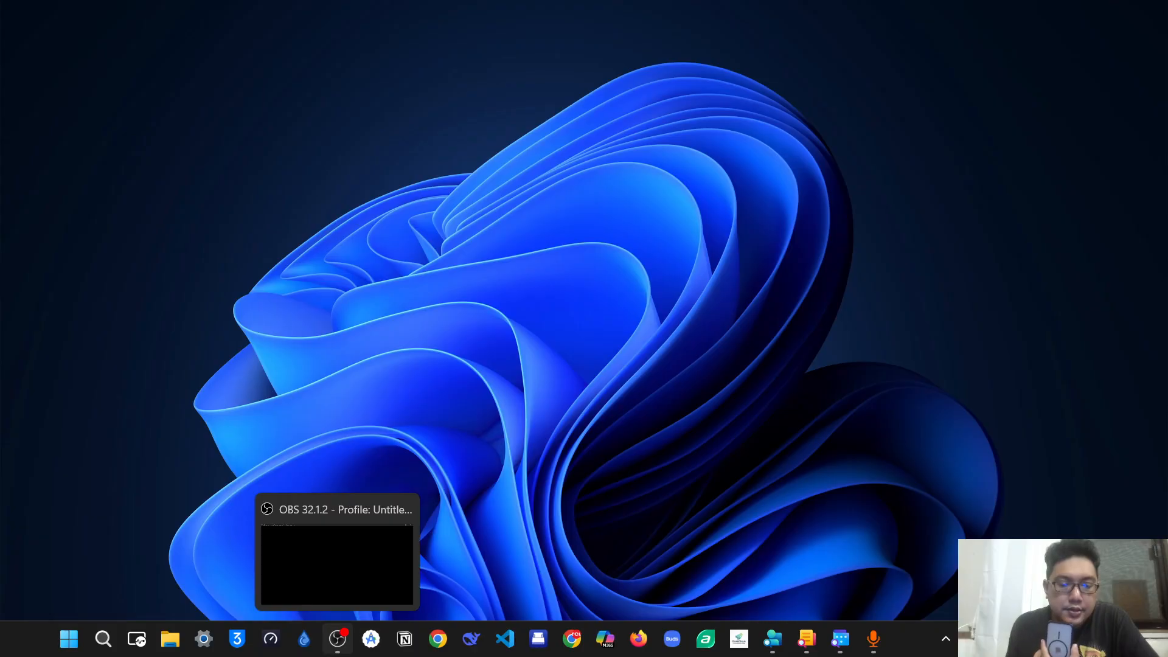
pyautogui.click(337, 638)
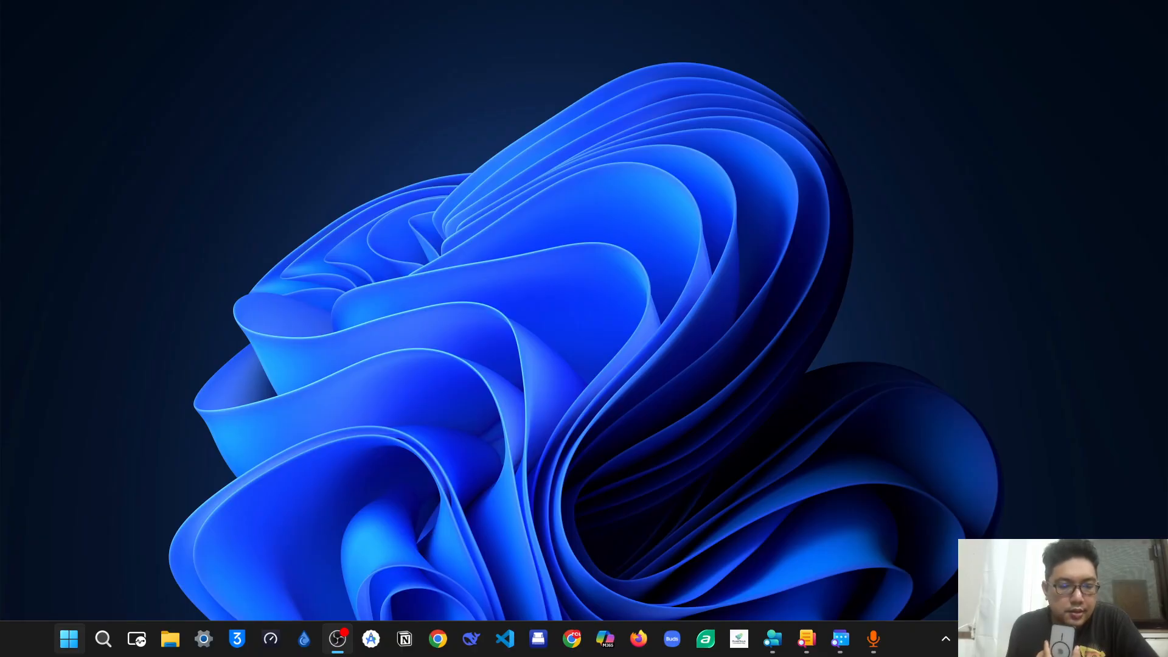
# Step: Run DTR Generator as administrator, allowing it to make changes to the device, and maximize its window
pyautogui.click(69, 639)
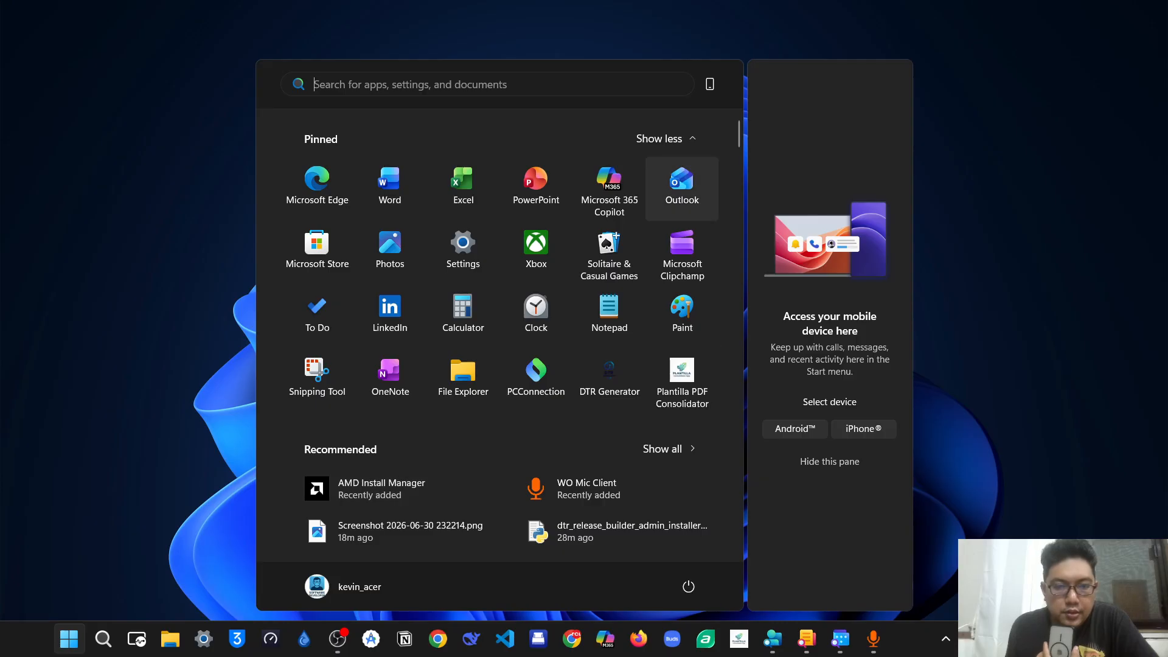
pyautogui.click(664, 138)
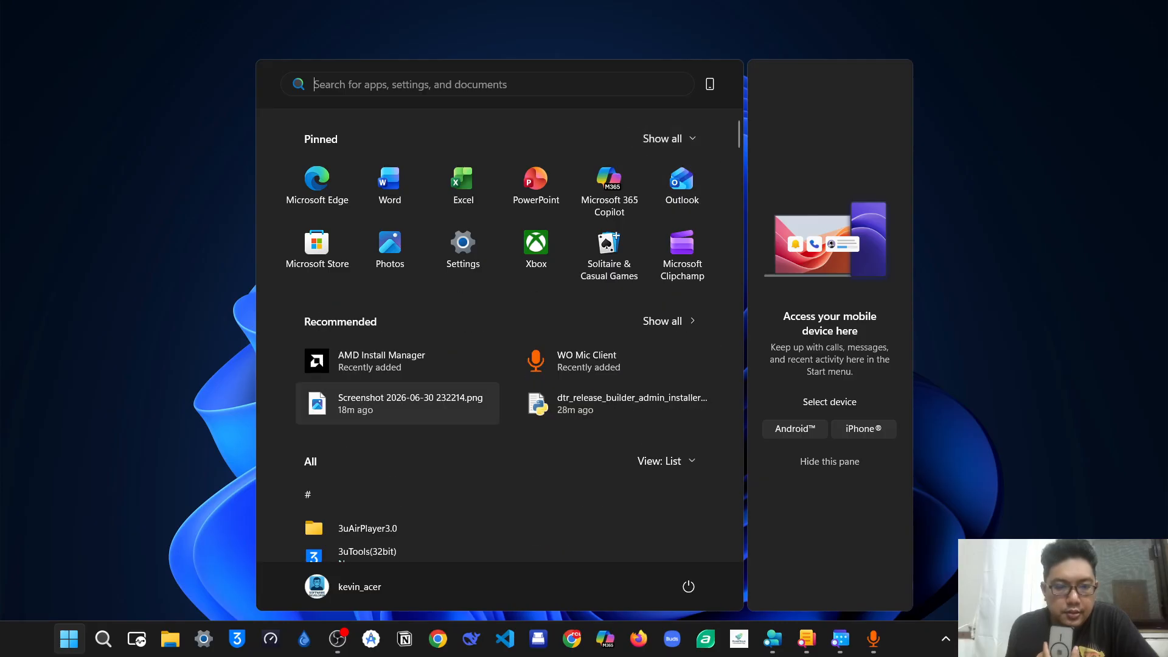
pyautogui.scroll(-8, 396, 389)
pyautogui.scroll(-8, 499, 377)
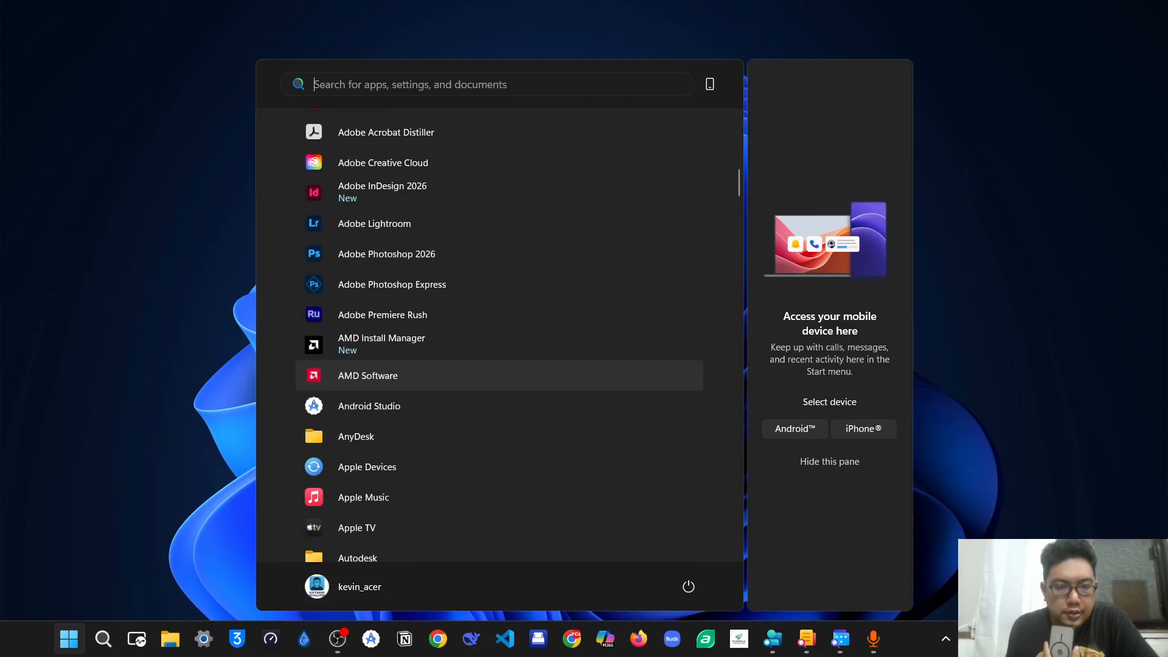
pyautogui.scroll(-6, 498, 383)
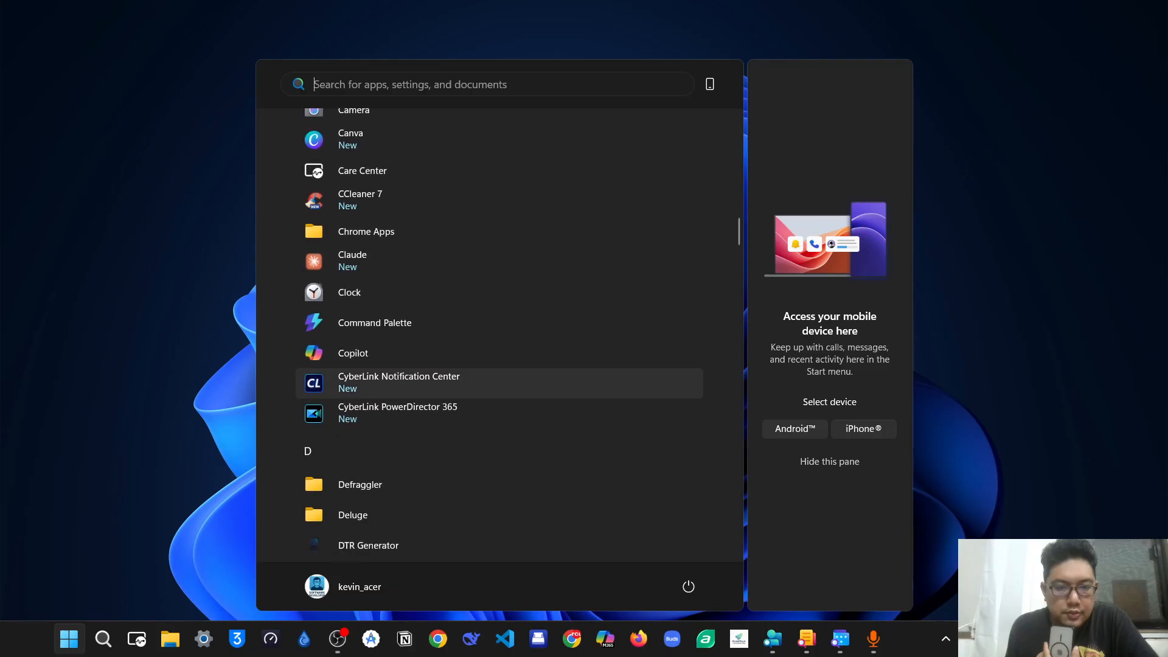
pyautogui.scroll(-3, 498, 383)
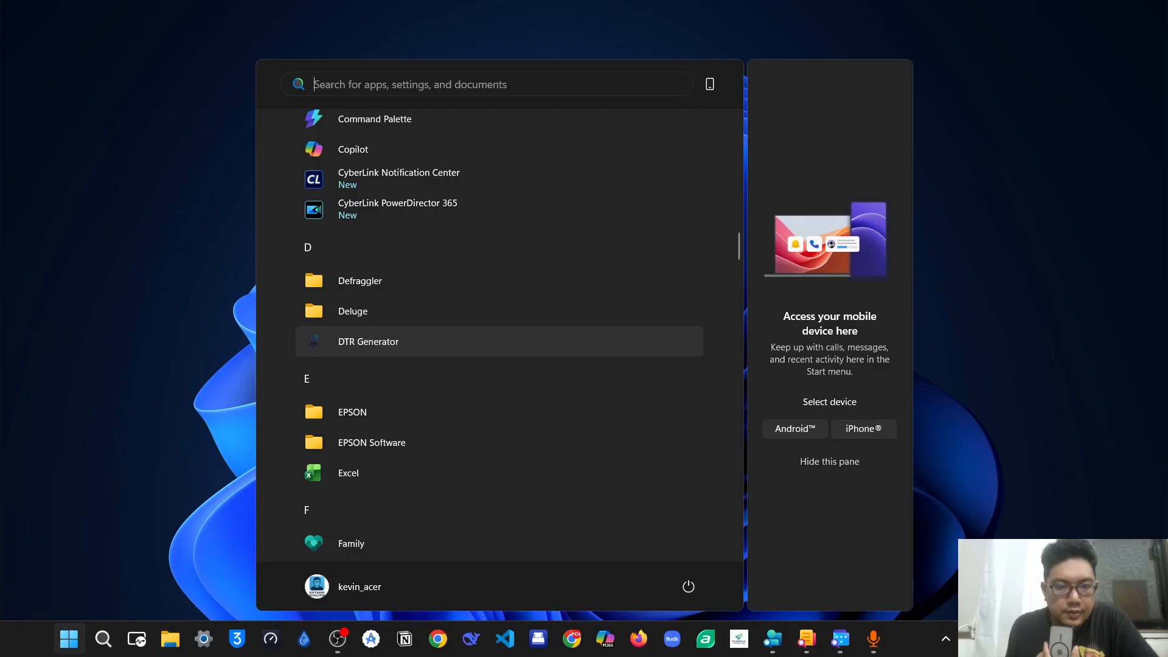
pyautogui.rightClick(391, 342)
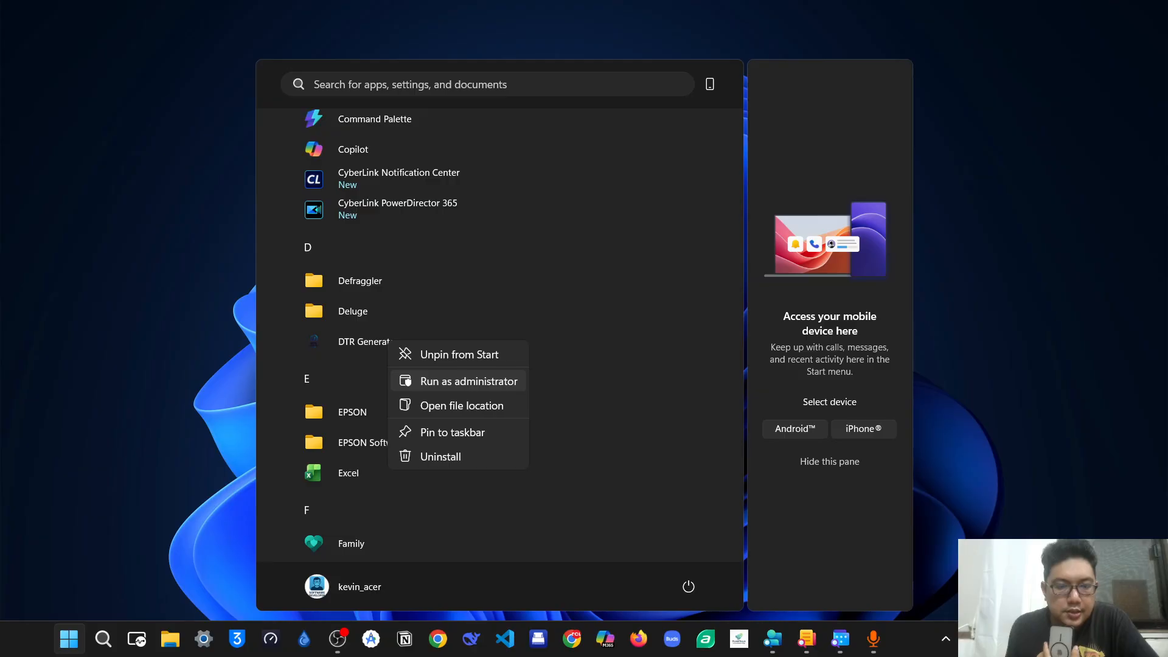
pyautogui.click(468, 381)
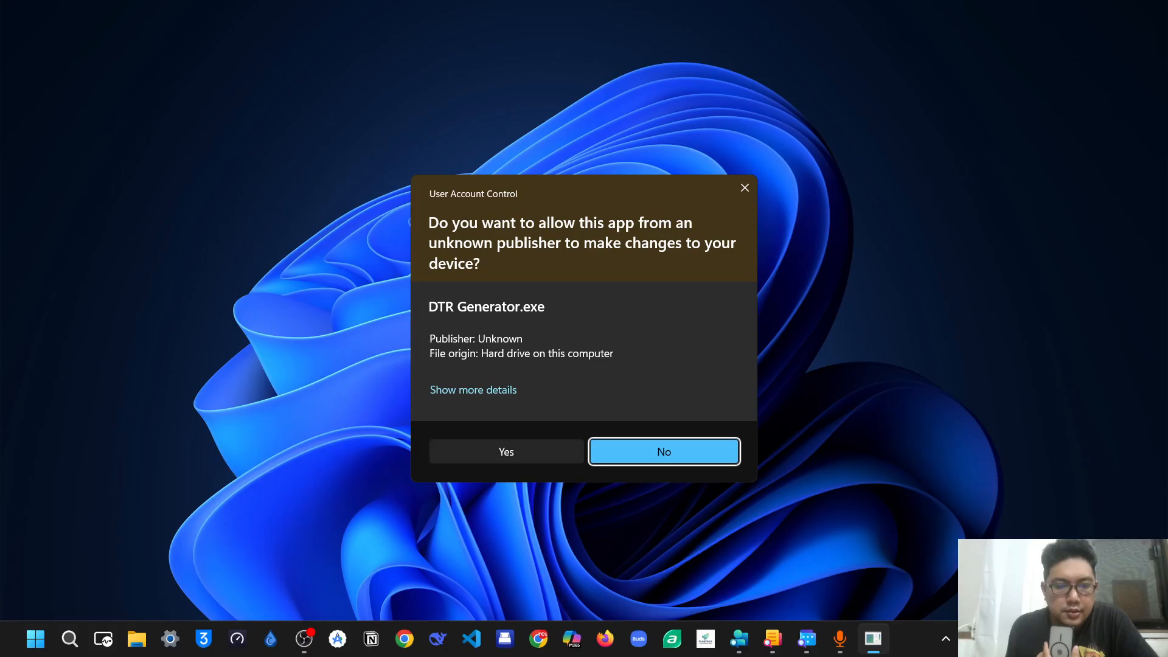
pyautogui.click(506, 452)
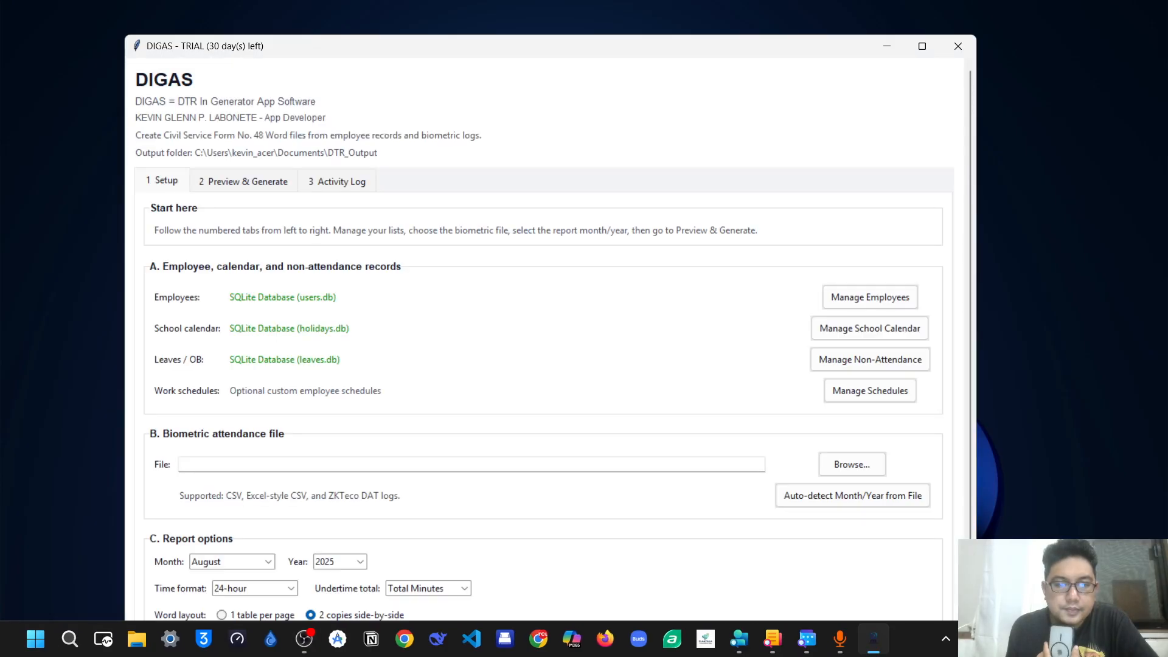
pyautogui.click(922, 46)
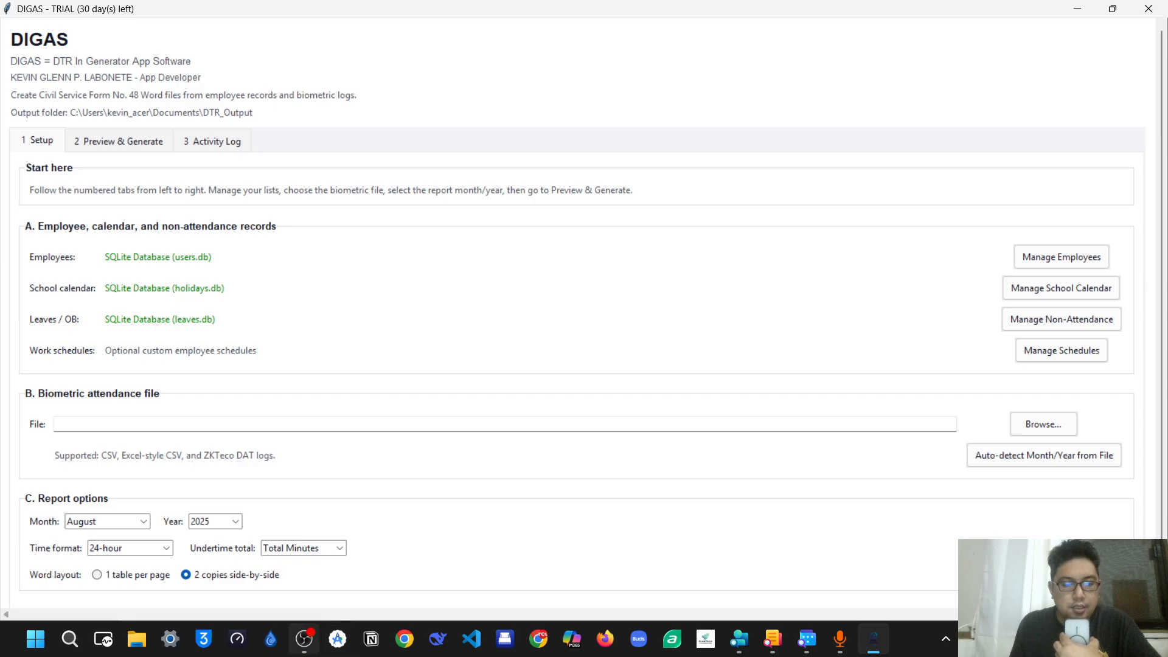
pyautogui.click(303, 639)
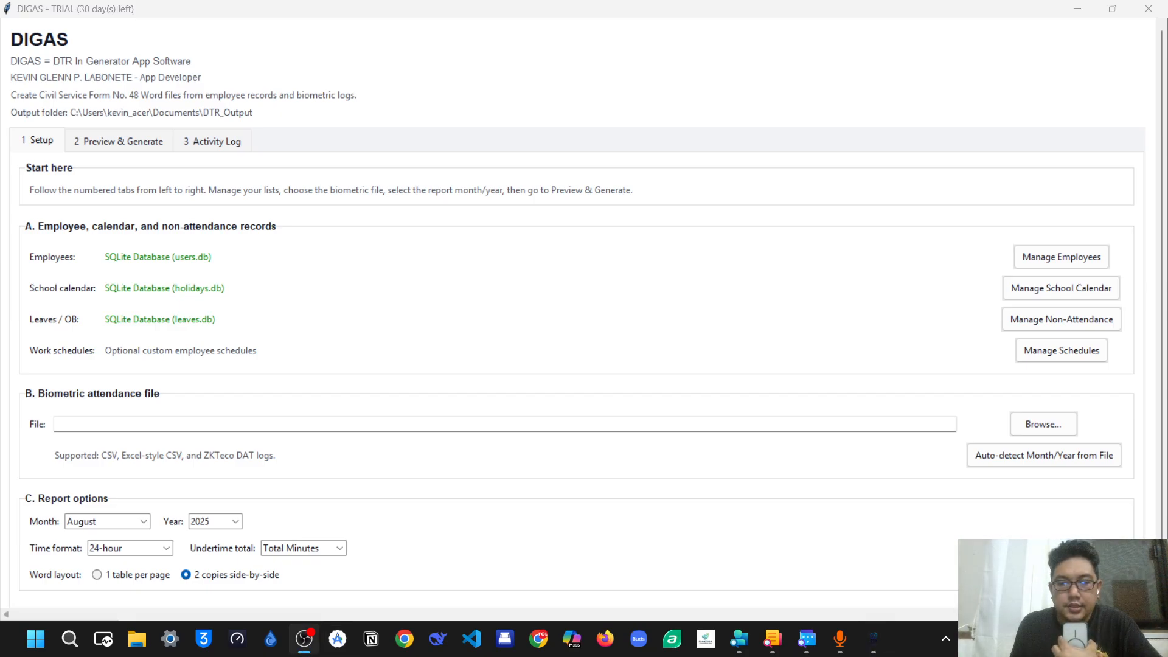
pyautogui.click(873, 639)
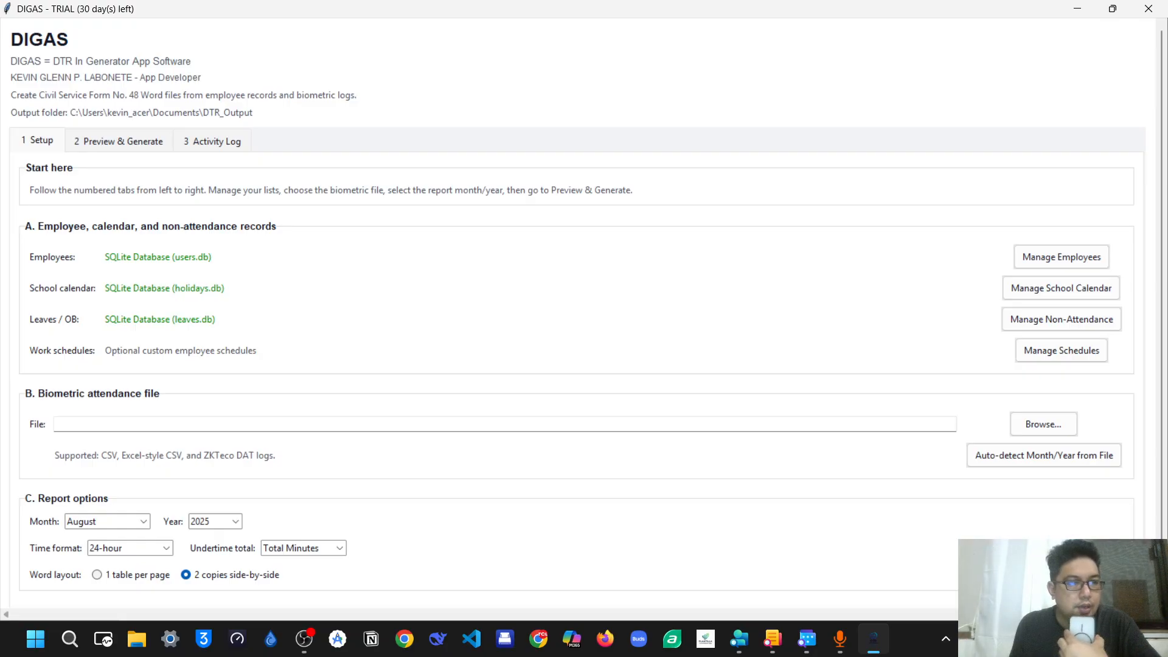
# Step: Look through the Setup, Preview & Generate and Activity Log sections and return to Setup
pyautogui.click(38, 140)
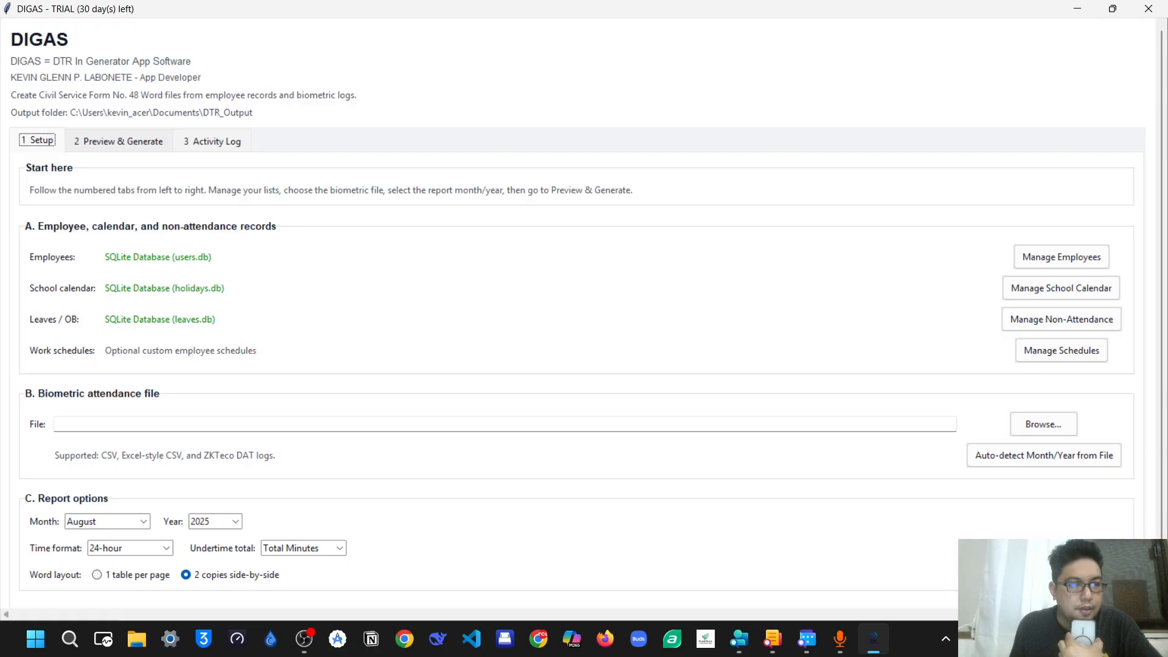
pyautogui.press('Right')
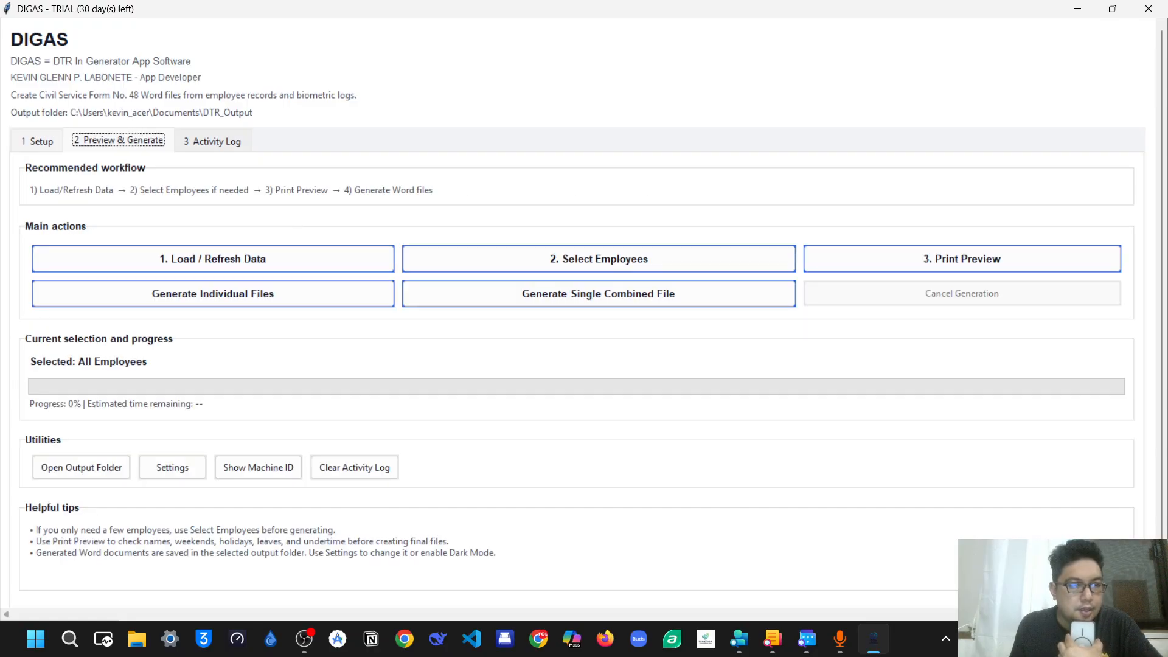
pyautogui.press('Right')
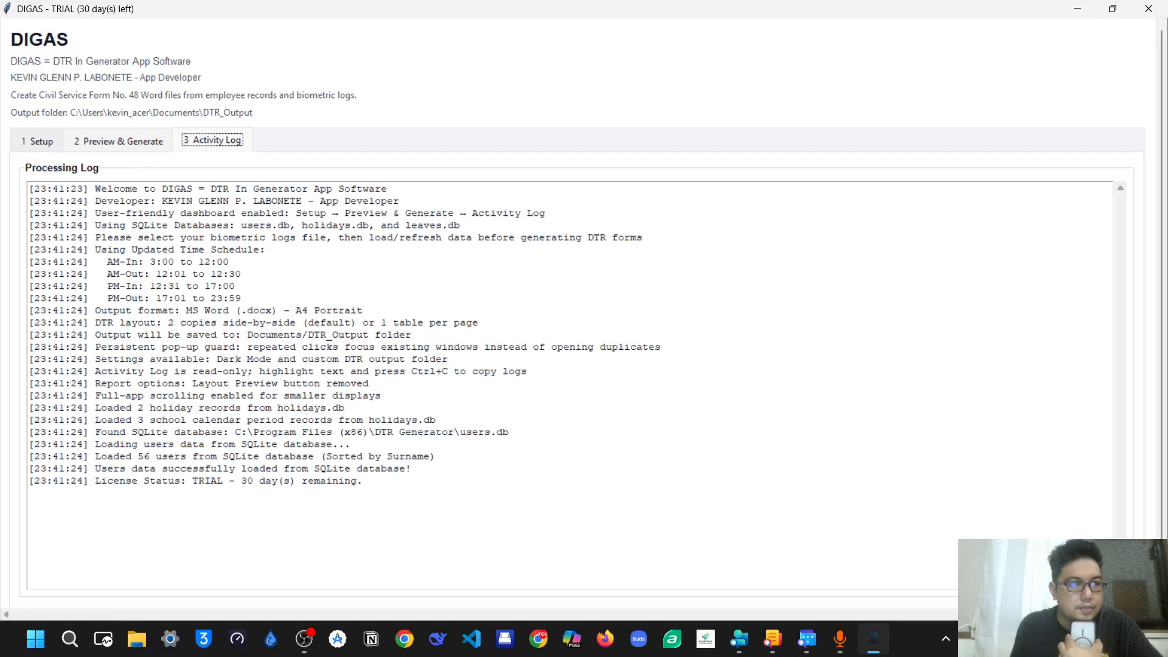
pyautogui.press('Right')
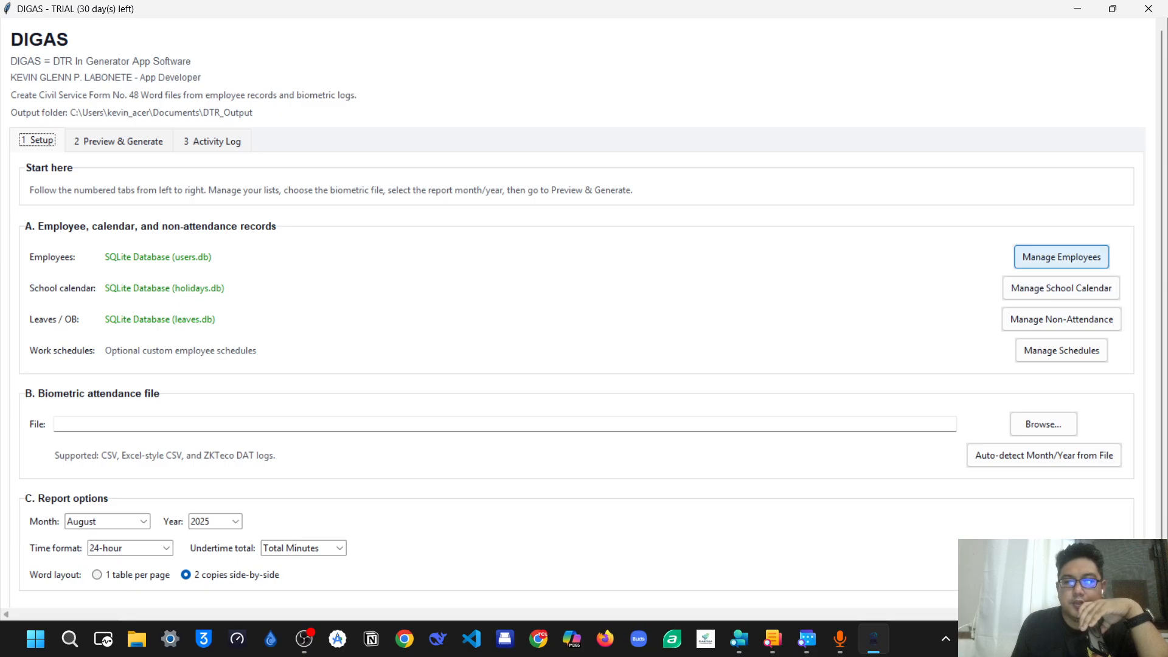
# Step: Open the employee management window and enlarge it in width and height to show more of the employee table
pyautogui.click(1061, 257)
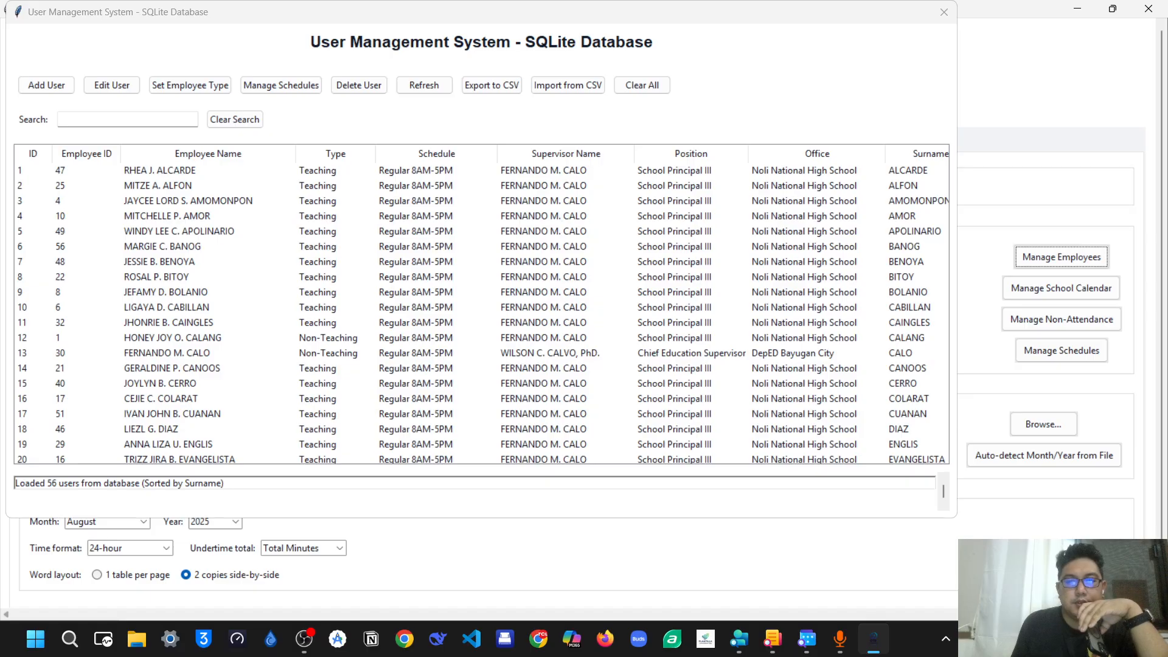
pyautogui.moveTo(956, 113); pyautogui.dragTo(1149, 112)
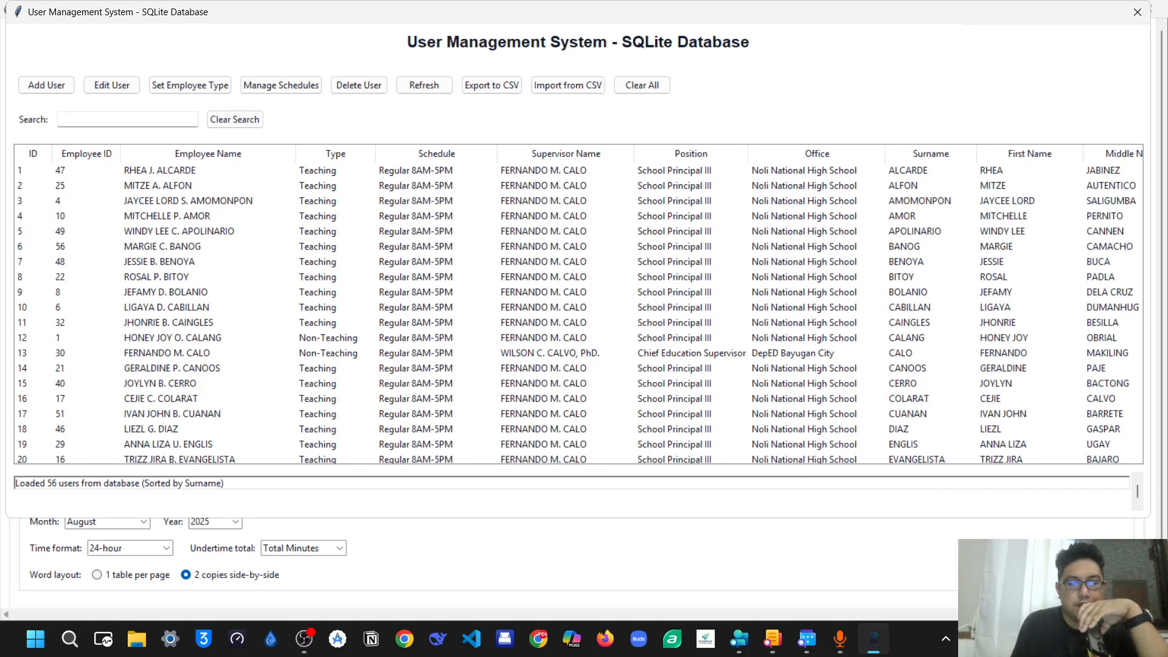
pyautogui.moveTo(481, 518); pyautogui.dragTo(477, 575)
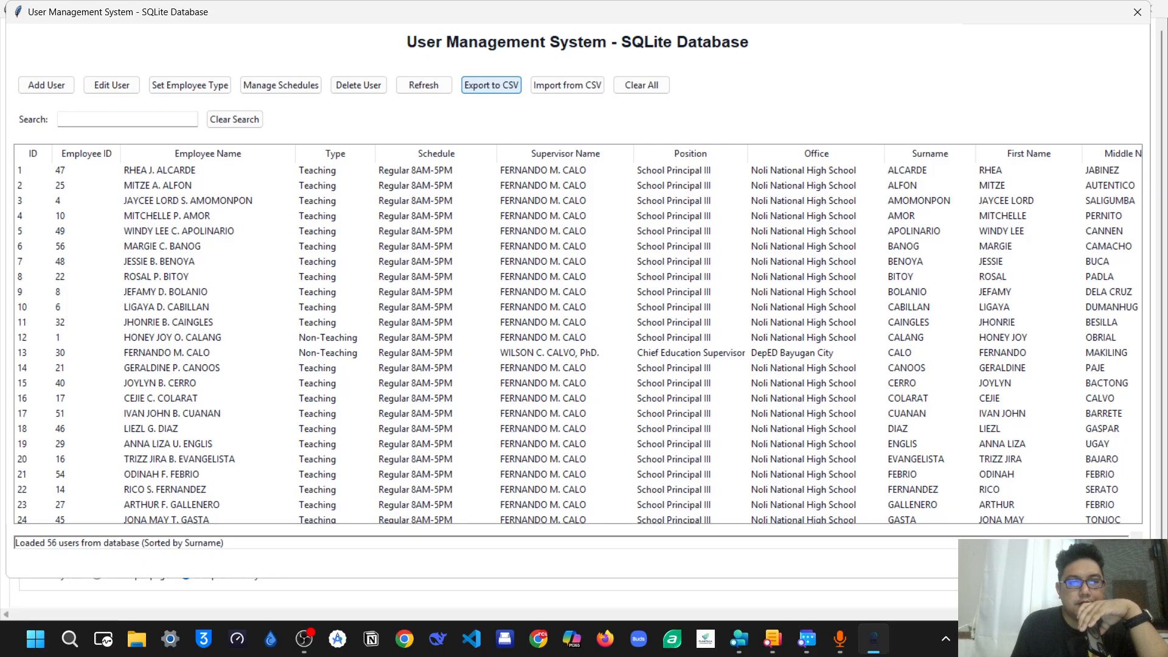
# Step: Export the employee list to a CSV file named "noli nhs users" on the Desktop and dismiss the completion message
pyautogui.click(490, 85)
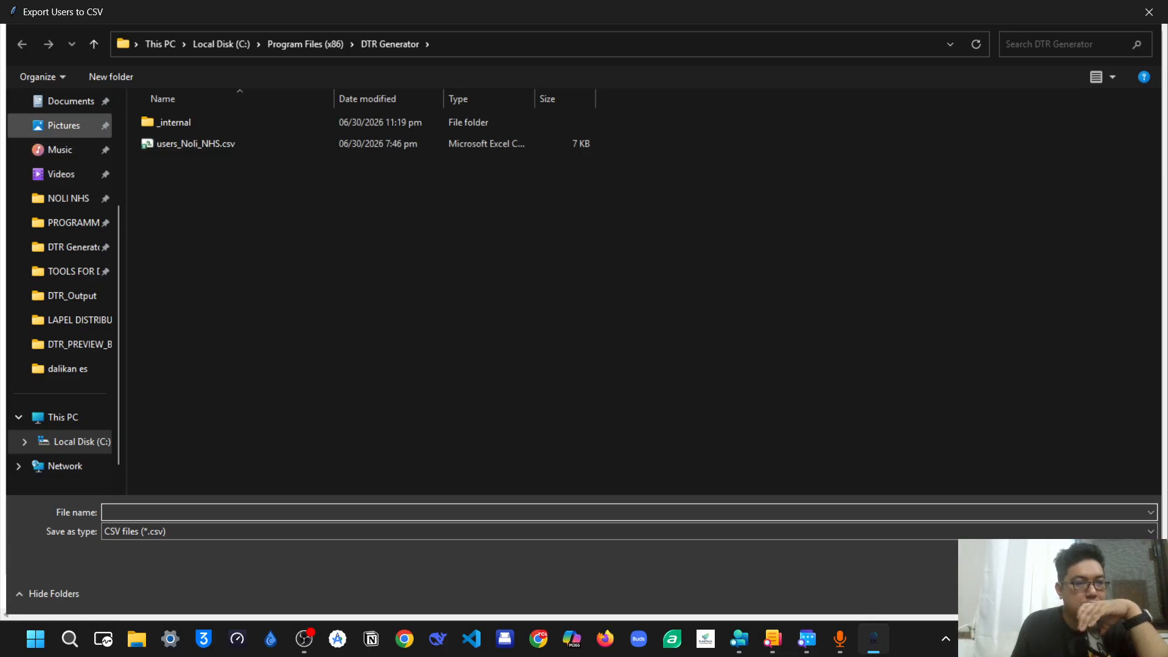
pyautogui.scroll(2, 60, 225)
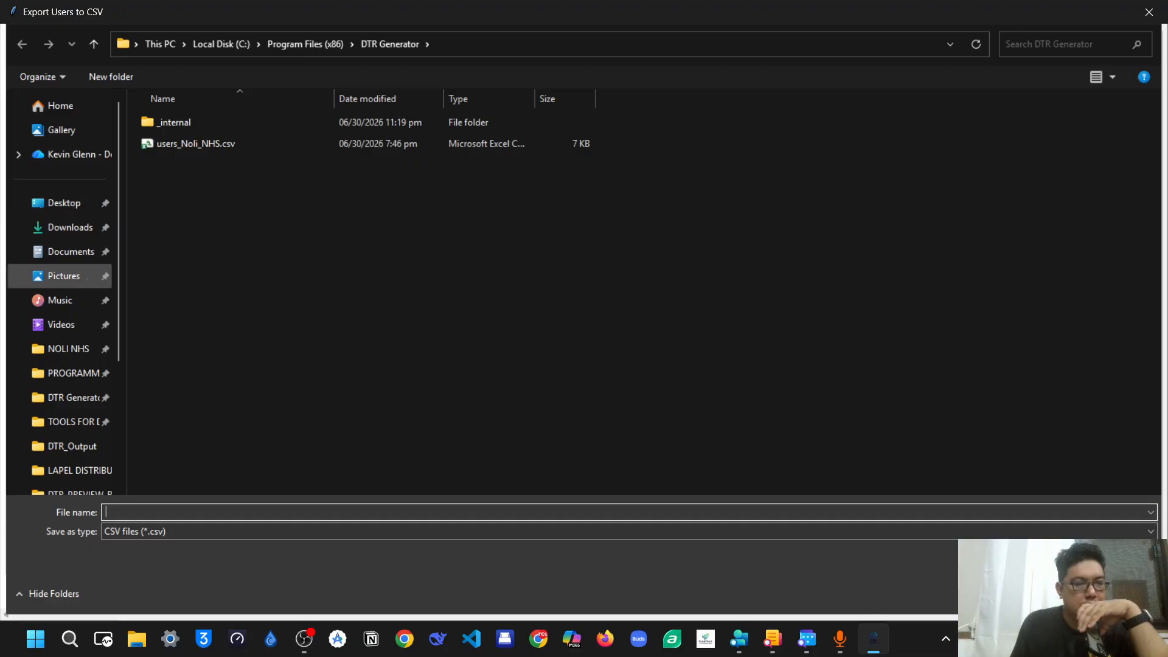
pyautogui.scroll(-3, 61, 273)
pyautogui.scroll(3, 61, 172)
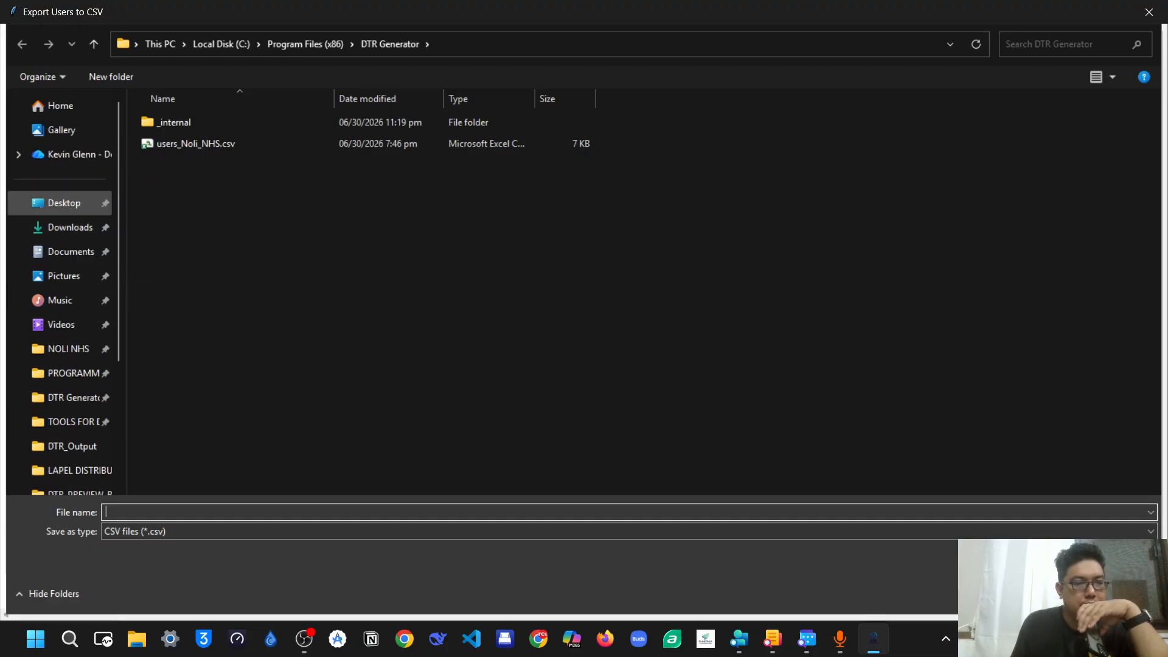
pyautogui.click(61, 202)
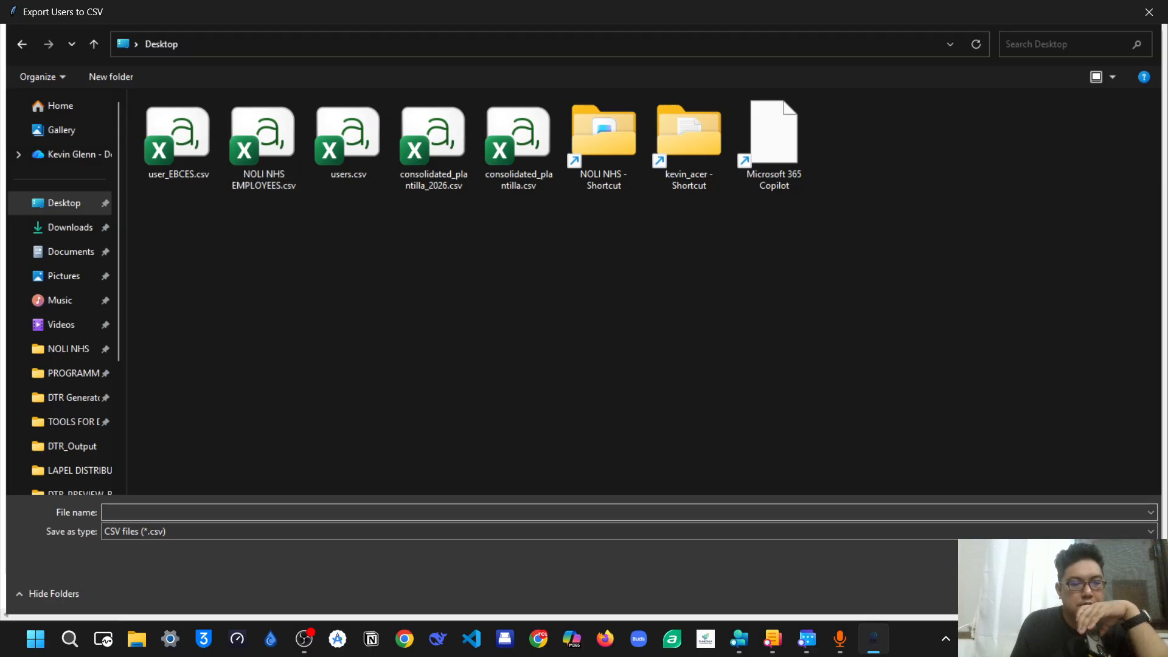
pyautogui.click(106, 512)
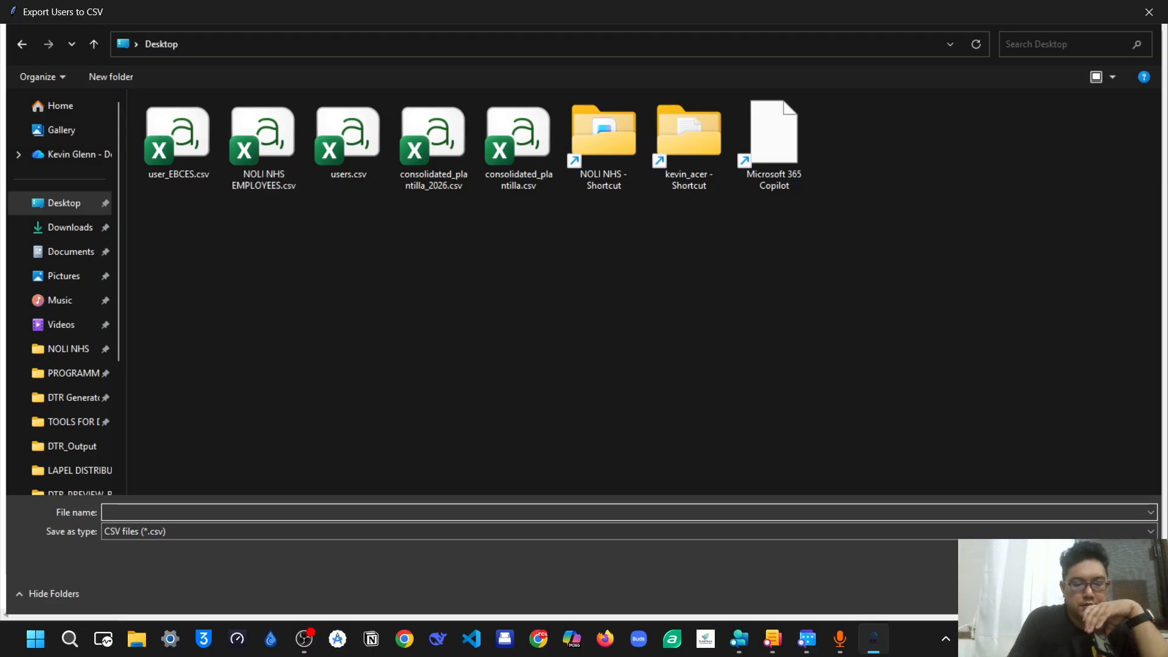
pyautogui.write('noli nh')
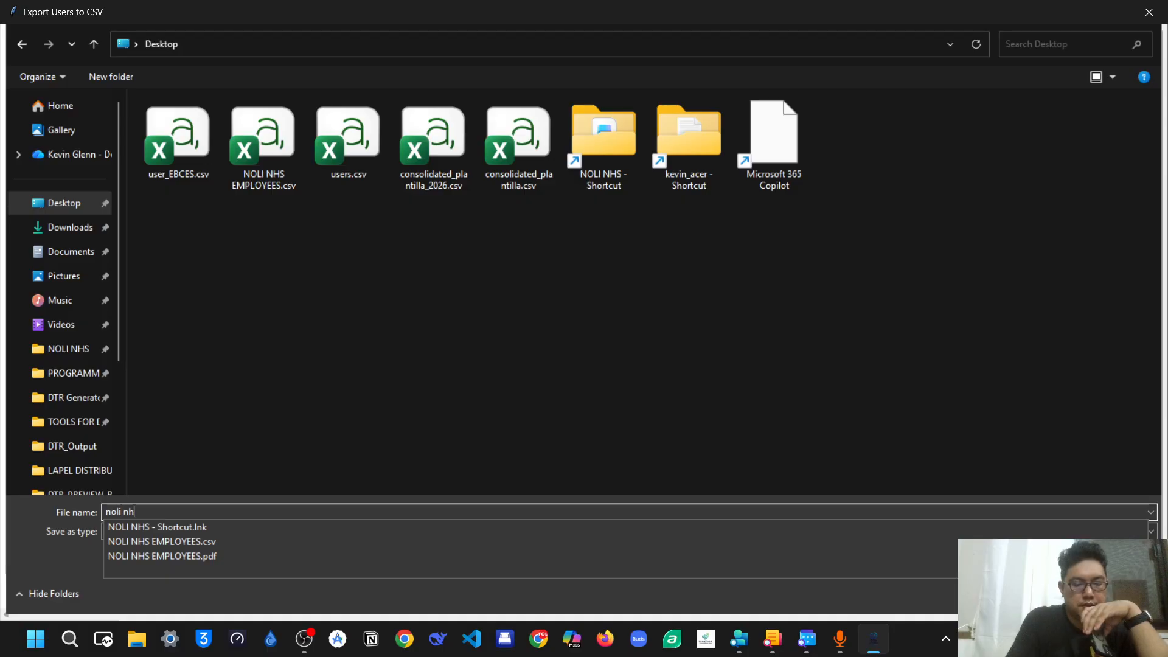
pyautogui.write('s use')
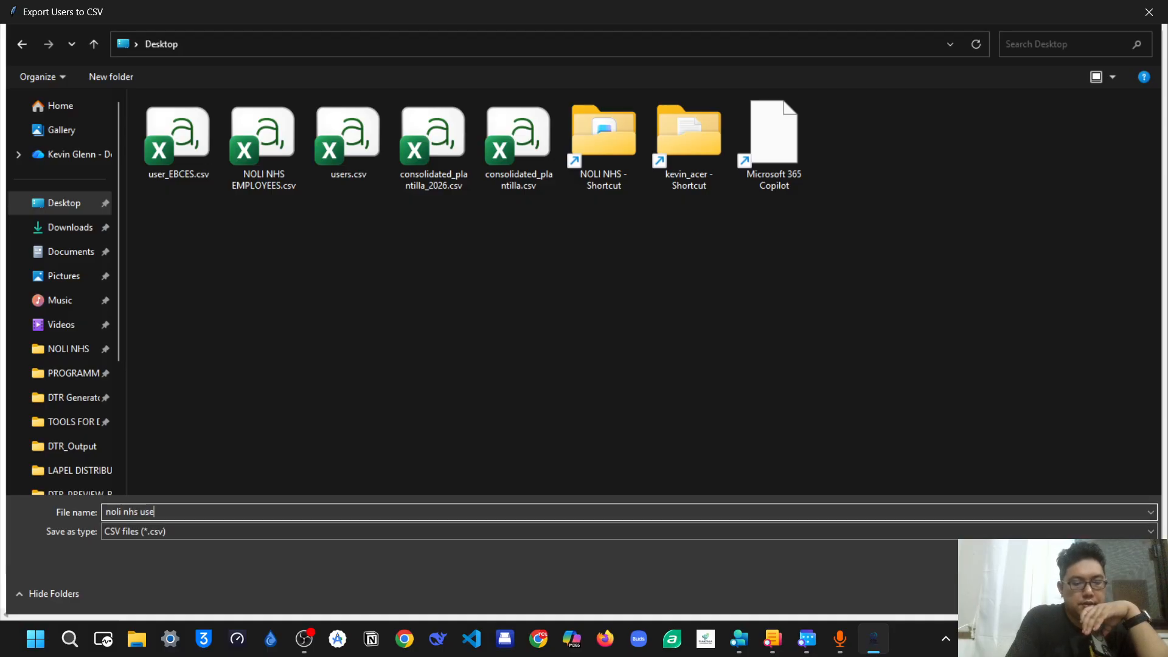
pyautogui.write('rs')
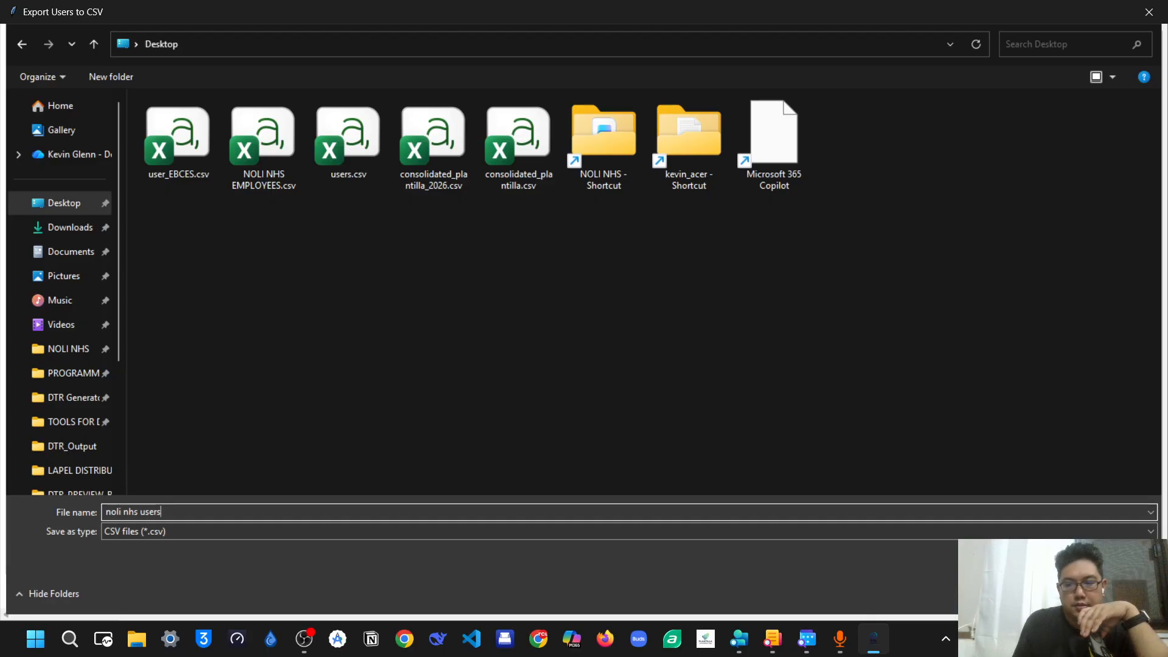
pyautogui.press('Return')
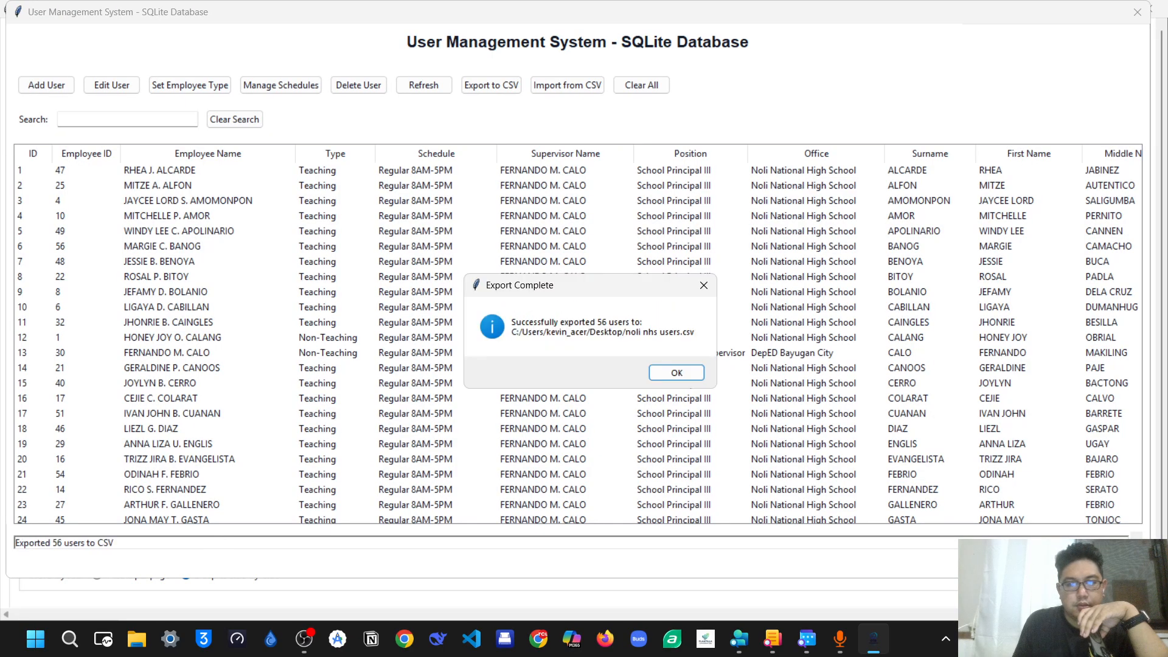
pyautogui.press('Return')
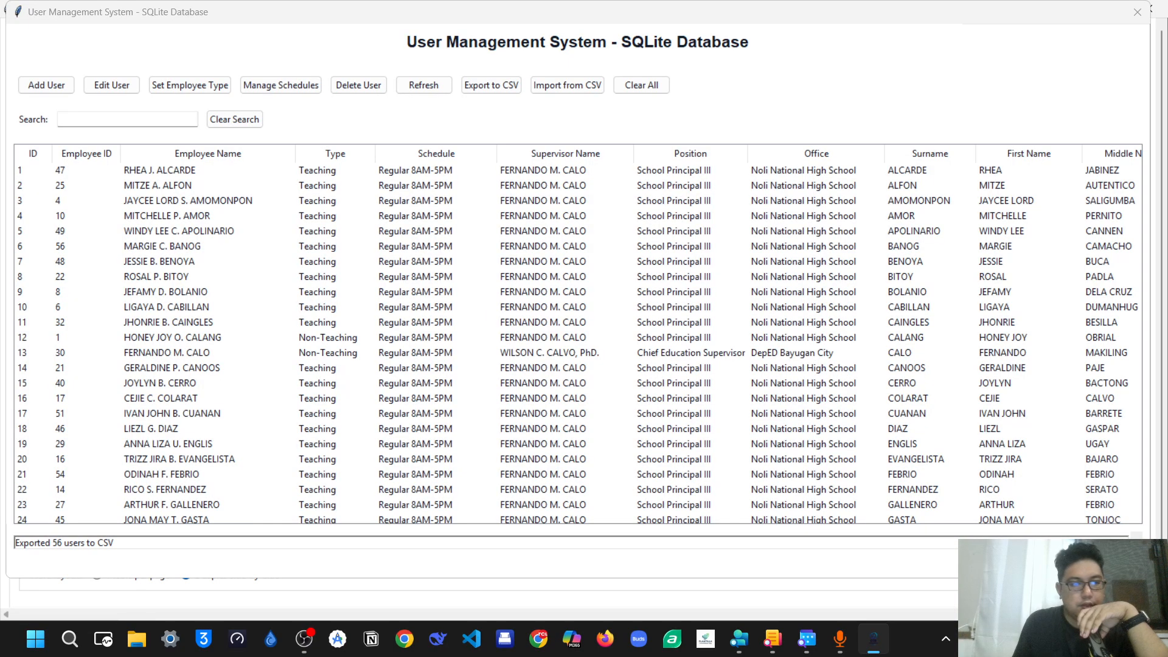
# Step: Switch to File Explorer, open "noli nhs users.csv" from the Desktop in Excel and maximize the workbook window
pyautogui.click(136, 638)
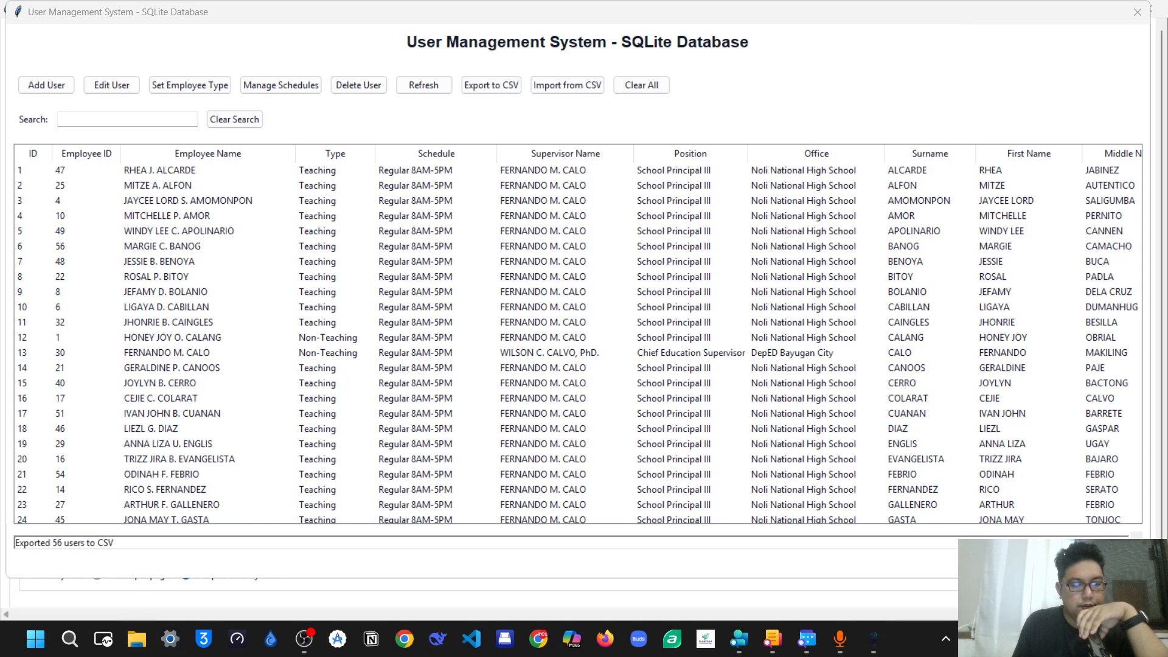
pyautogui.click(59, 184)
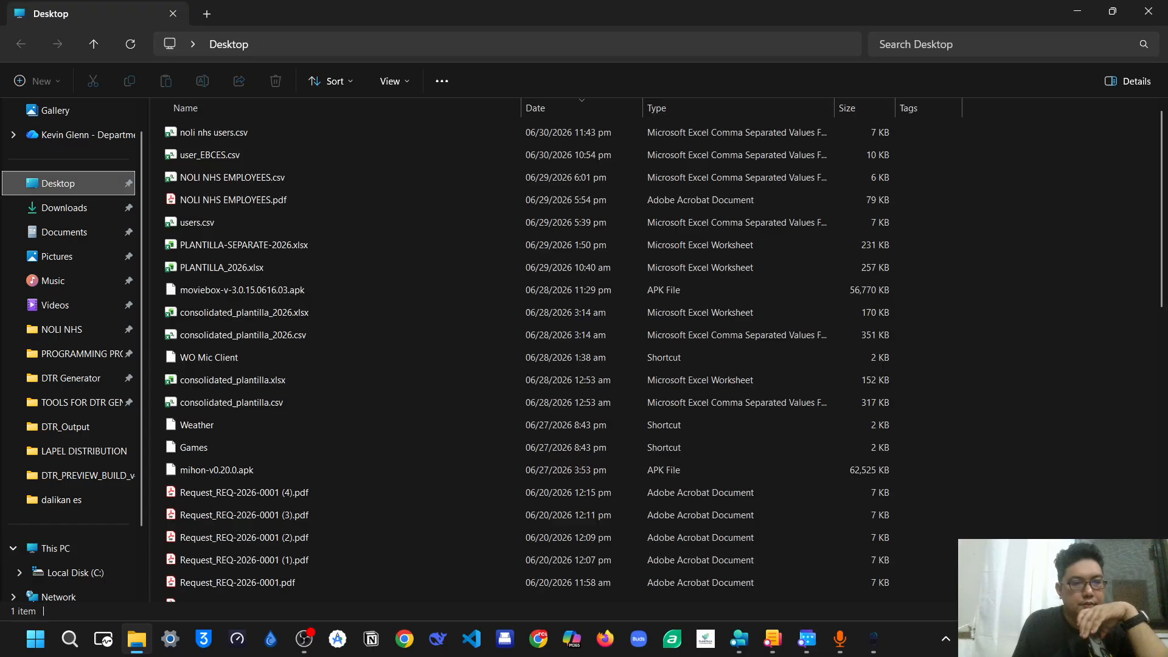
pyautogui.click(214, 132)
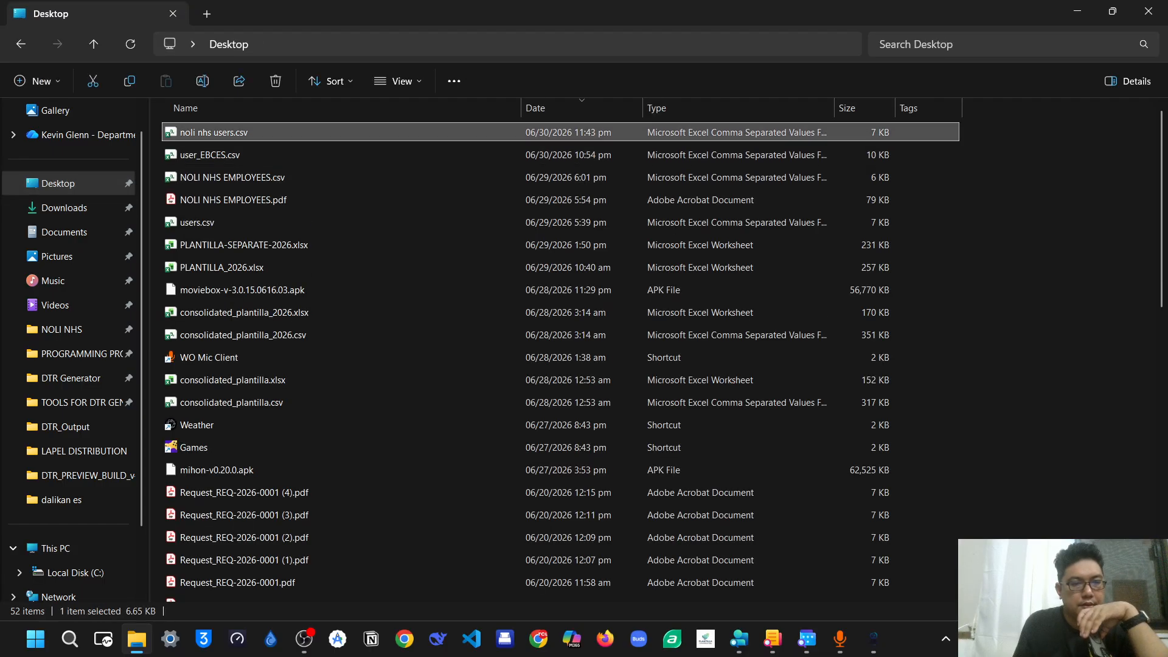
pyautogui.doubleClick(214, 133)
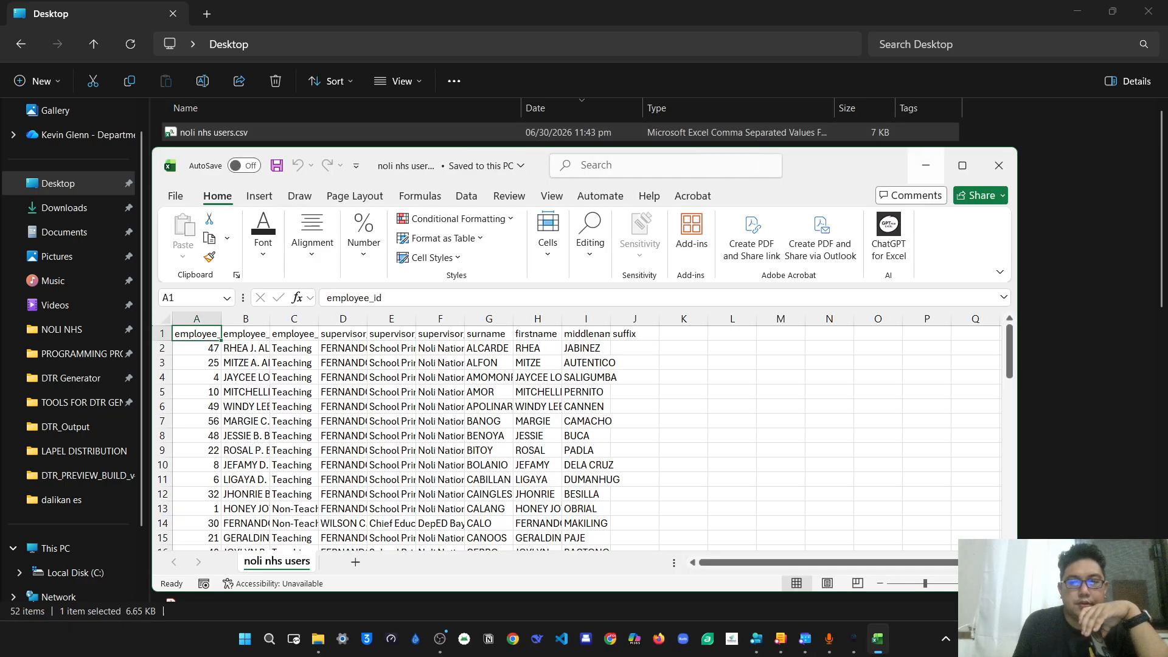
pyautogui.click(963, 165)
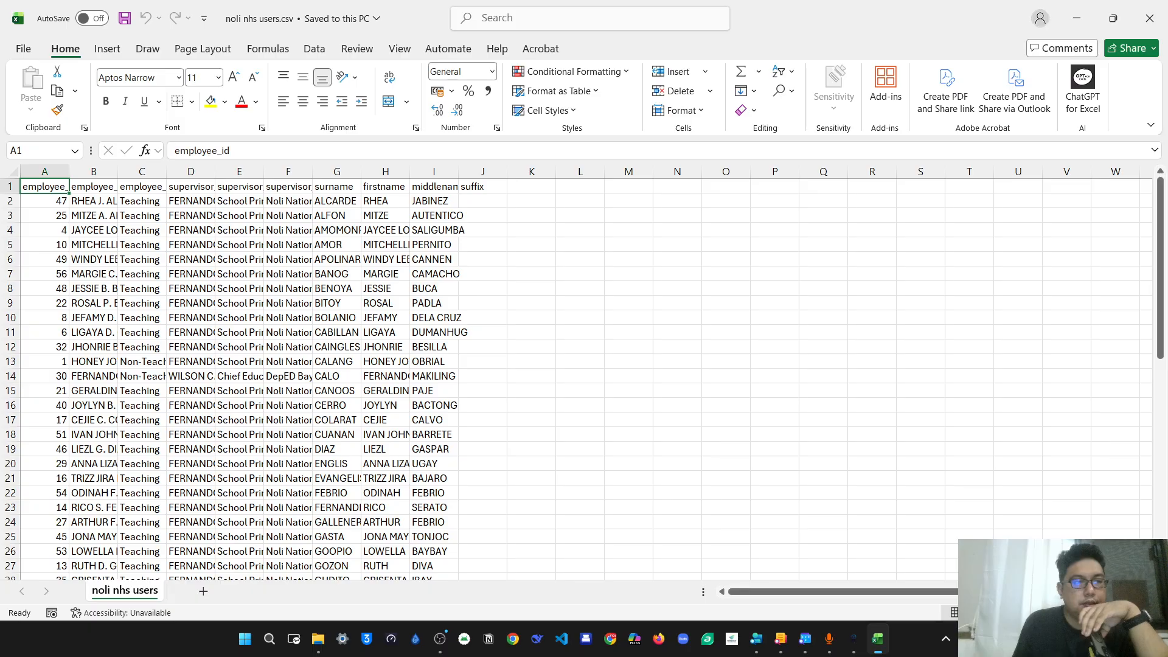
# Step: Select the whole sheet and autofit all column widths to their contents
pyautogui.click(13, 171)
pyautogui.doubleClick(69, 172)
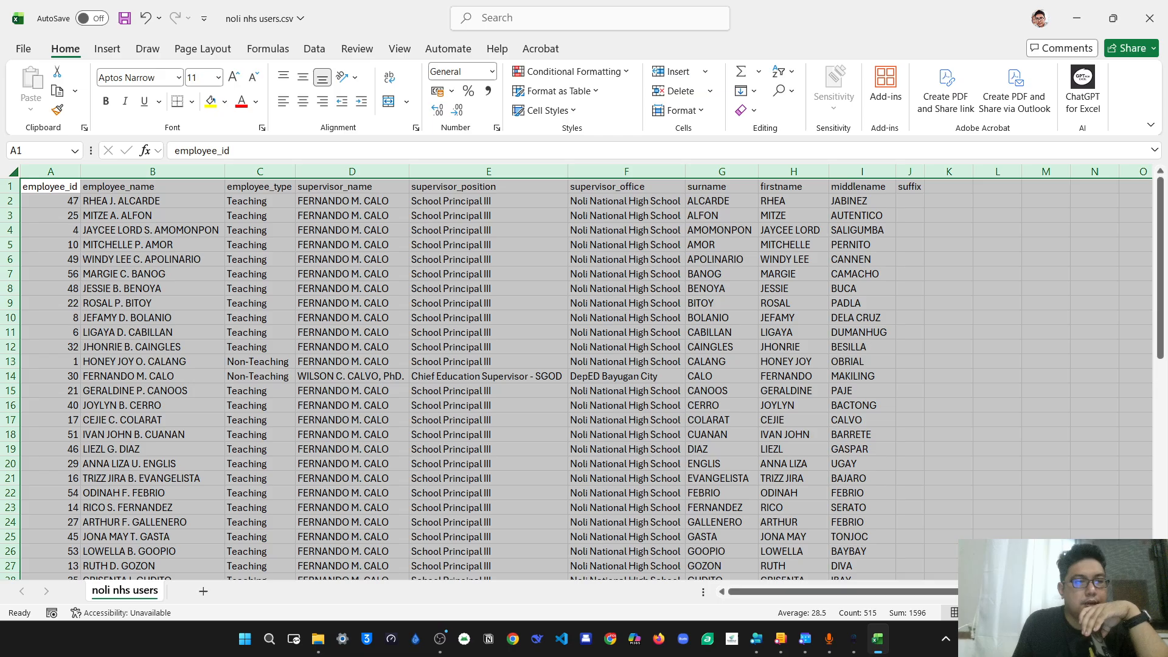
# Step: Examine the first employee record across the columns from employee_id to surname, focusing on the supervisor name, position and office fields
pyautogui.click(51, 201)
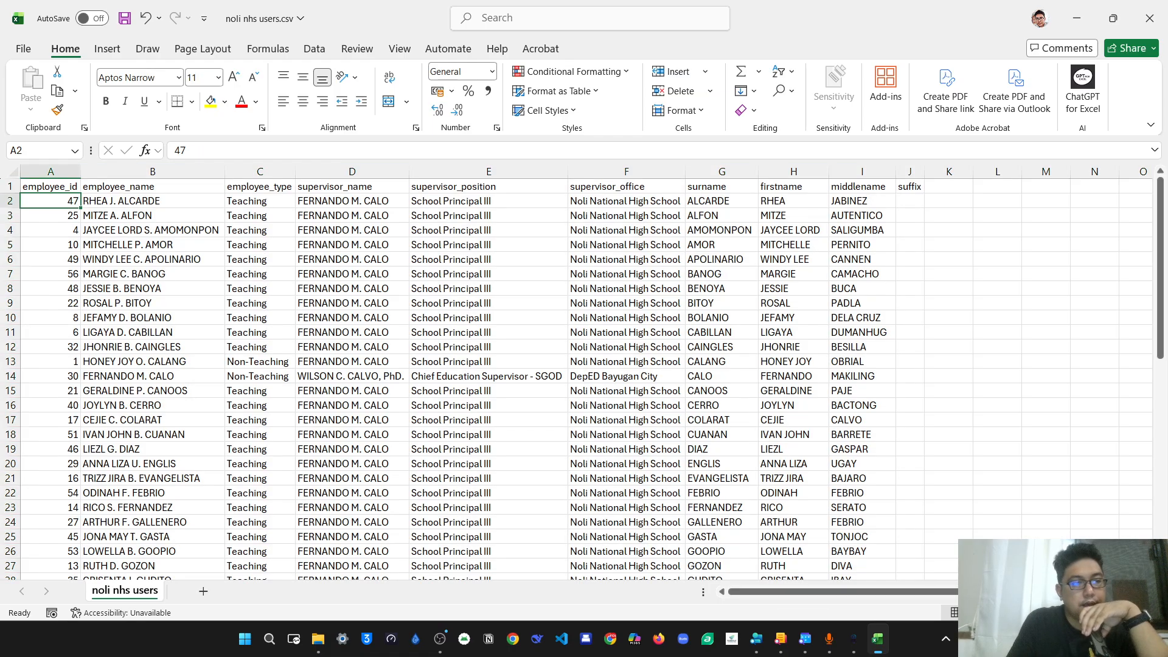
pyautogui.click(153, 201)
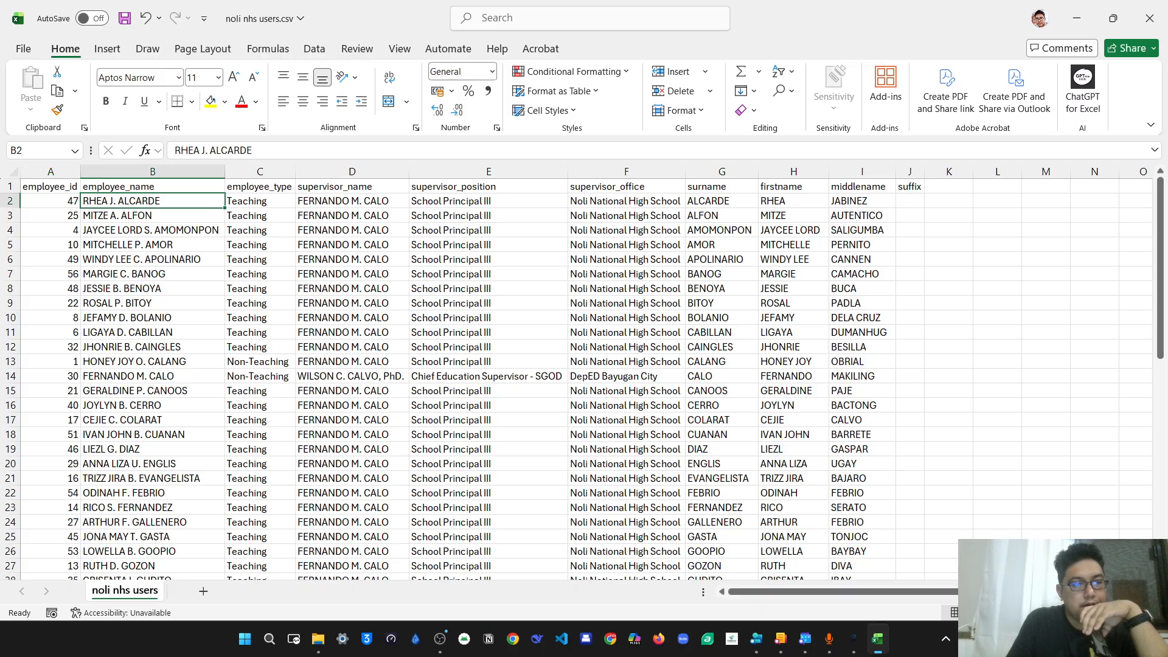
pyautogui.click(260, 200)
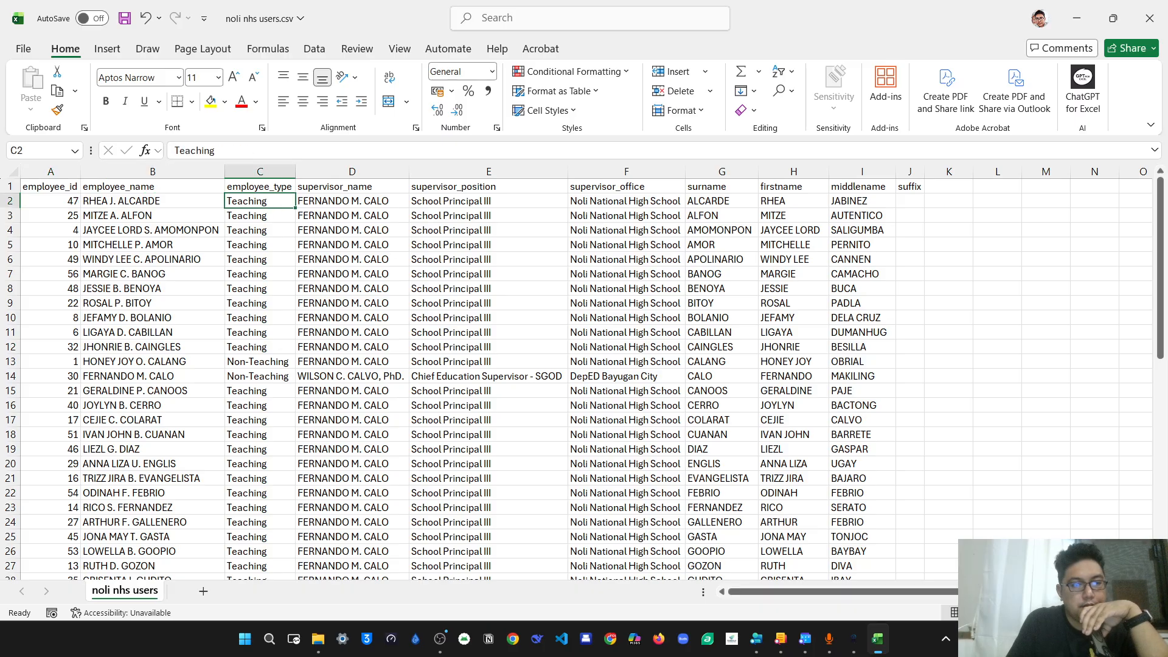
pyautogui.press('Right')
pyautogui.press('Right')
pyautogui.press('Right')
pyautogui.press('Right')
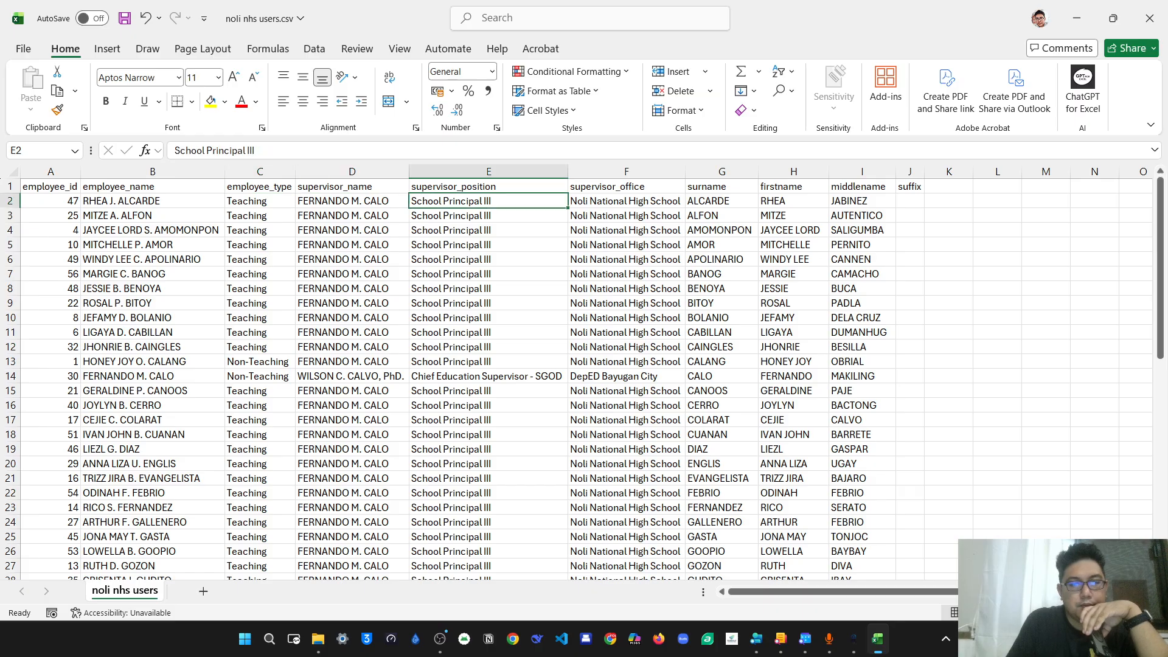
pyautogui.press('Left')
pyautogui.press('Left')
pyautogui.press('Left')
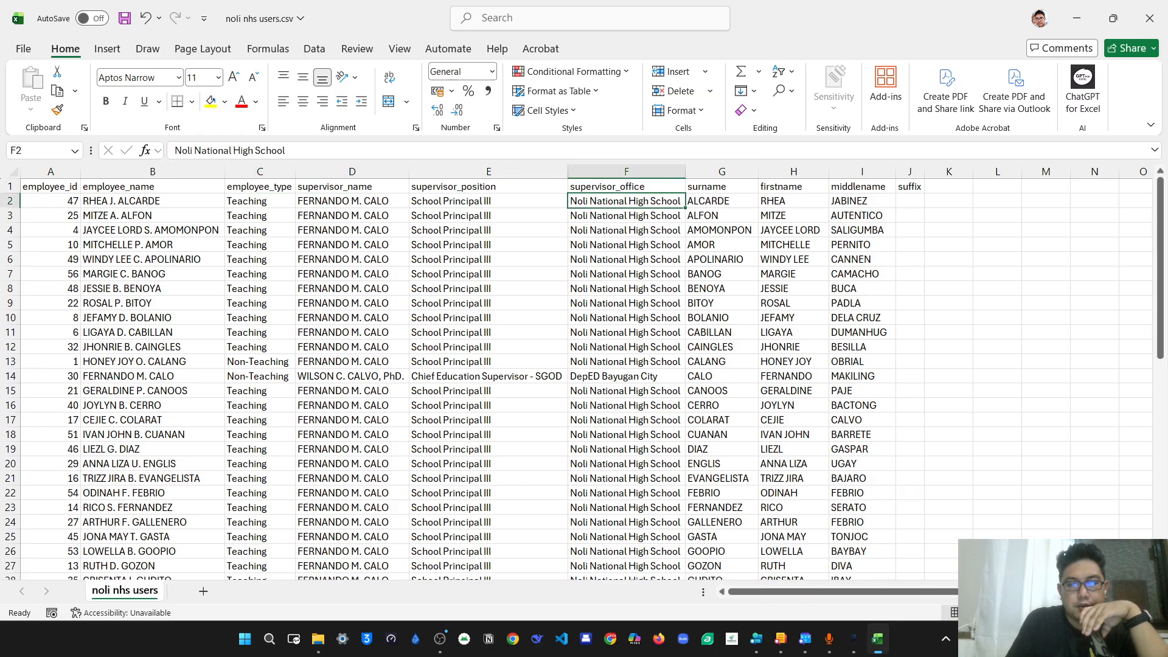
pyautogui.press('Right')
pyautogui.press('Right')
pyautogui.press('Right')
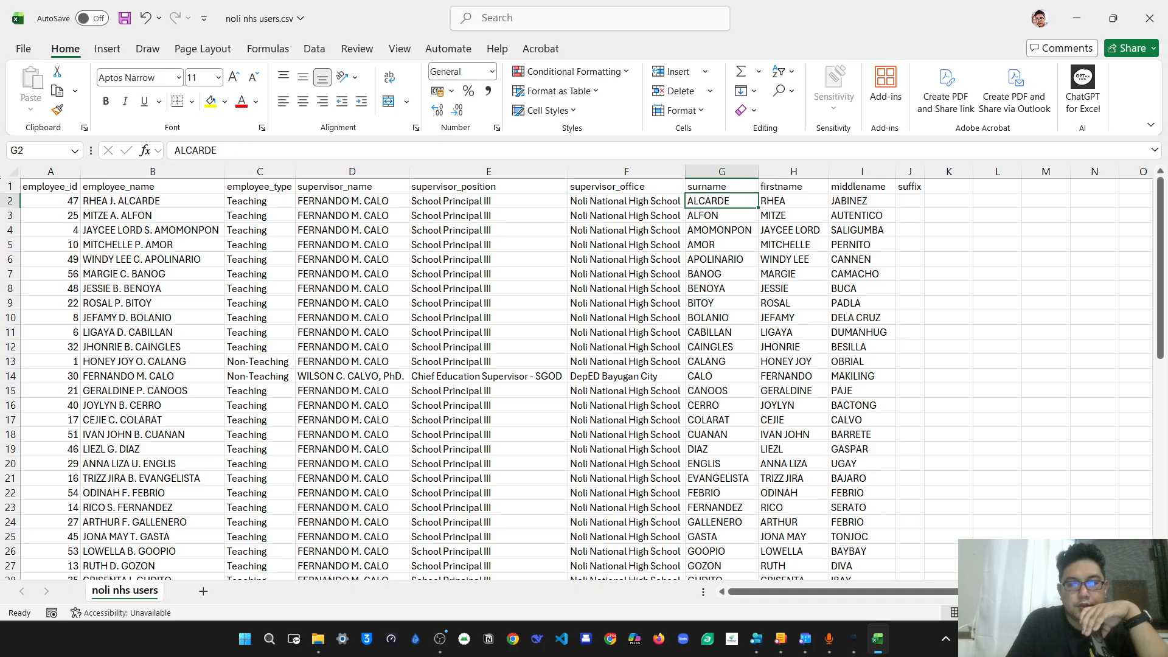
pyautogui.press('Left')
pyautogui.press('Left')
pyautogui.press('Left')
pyautogui.press('Right')
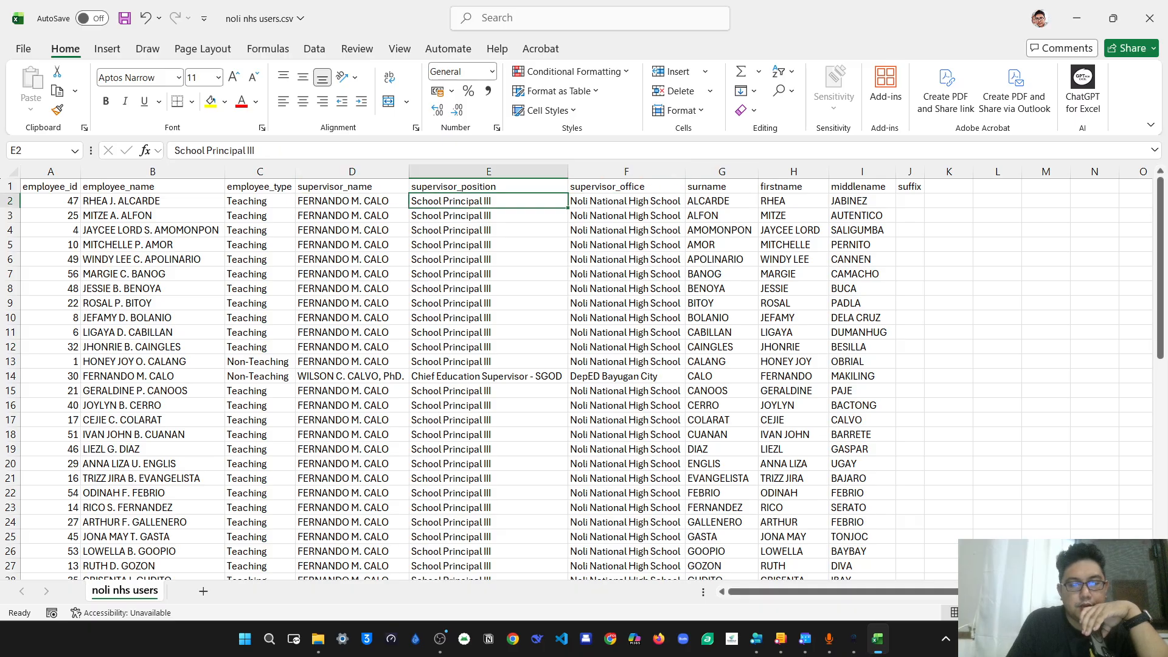
pyautogui.press('Left')
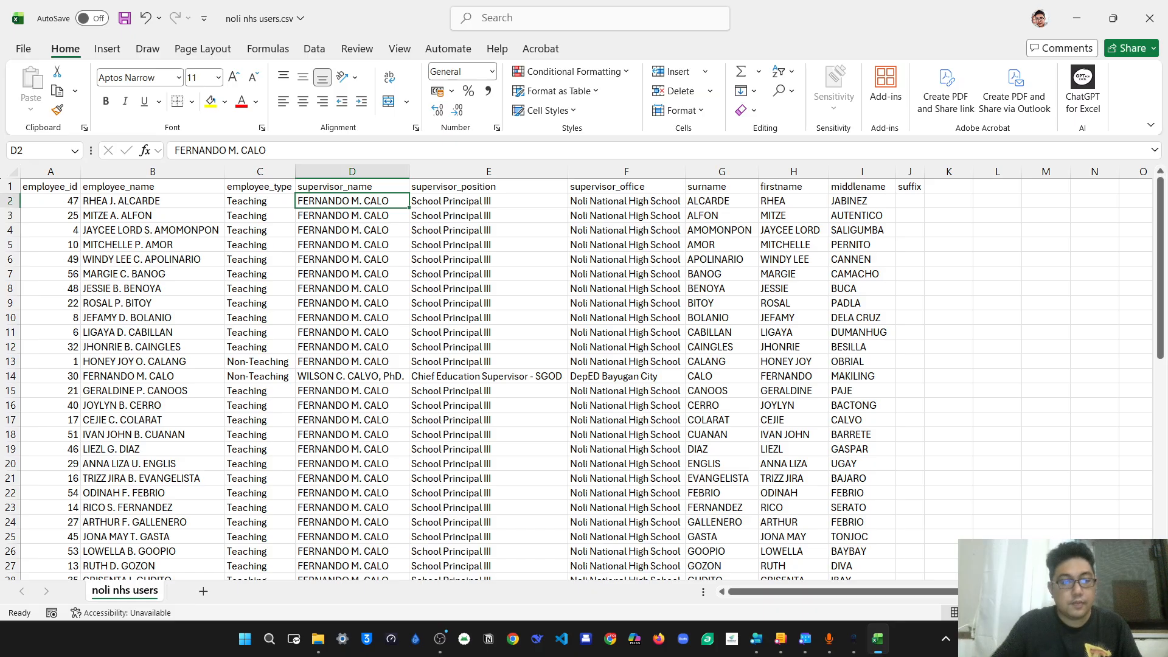
# Step: Zoom in on the sheet and examine the supervisor_position, supervisor_office, surname, firstname, middlename and suffix columns
pyautogui.keyDown('ctrl'); pyautogui.scroll(3, 584, 371); pyautogui.keyUp('ctrl')
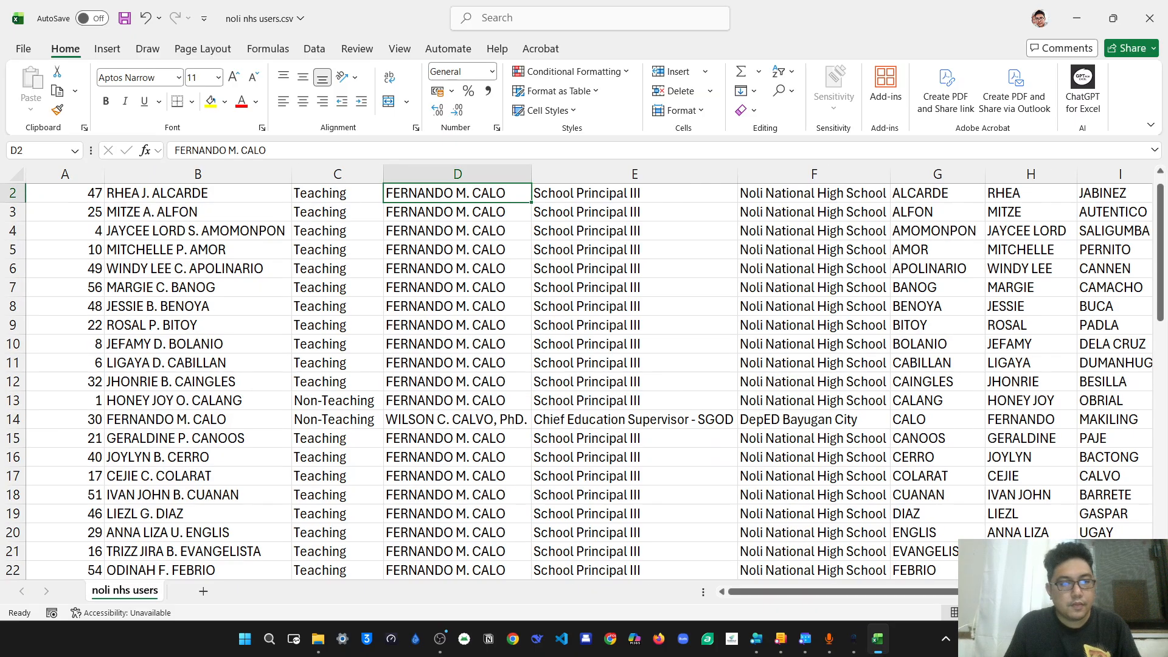
pyautogui.scroll(1, 584, 371)
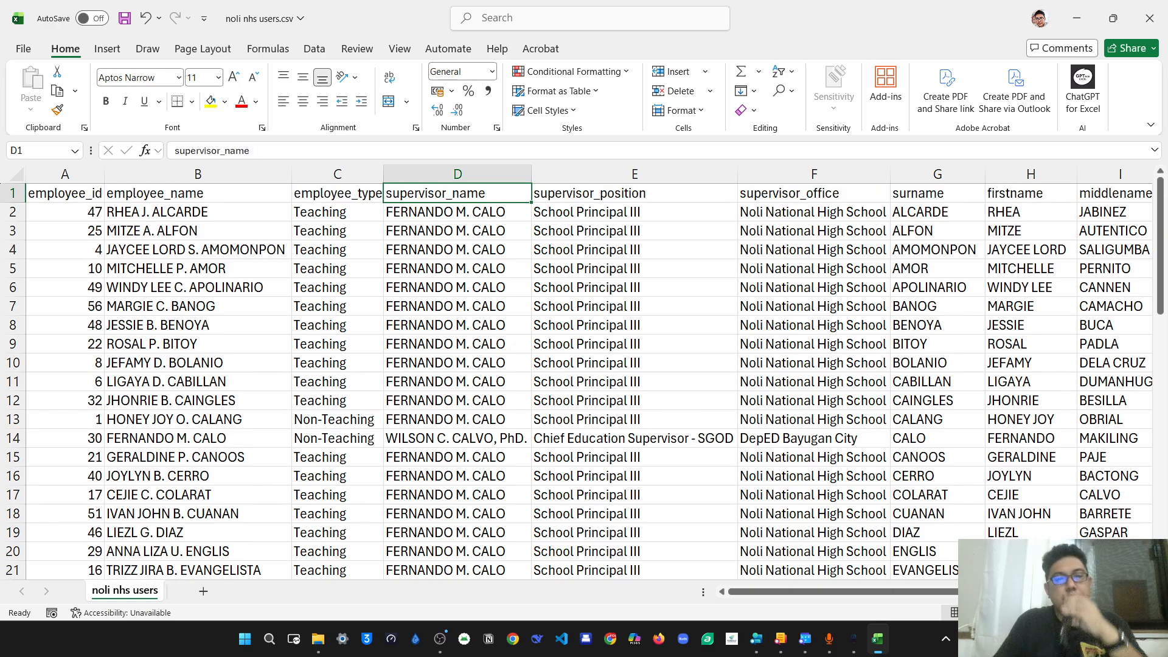
pyautogui.click(634, 212)
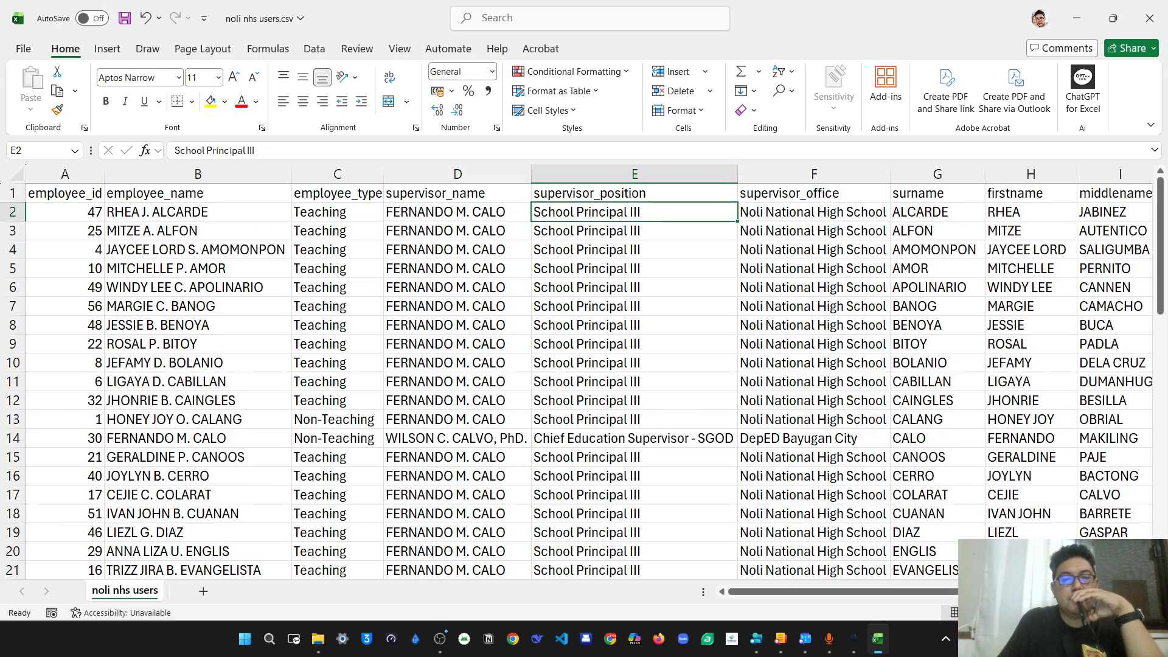
pyautogui.click(814, 212)
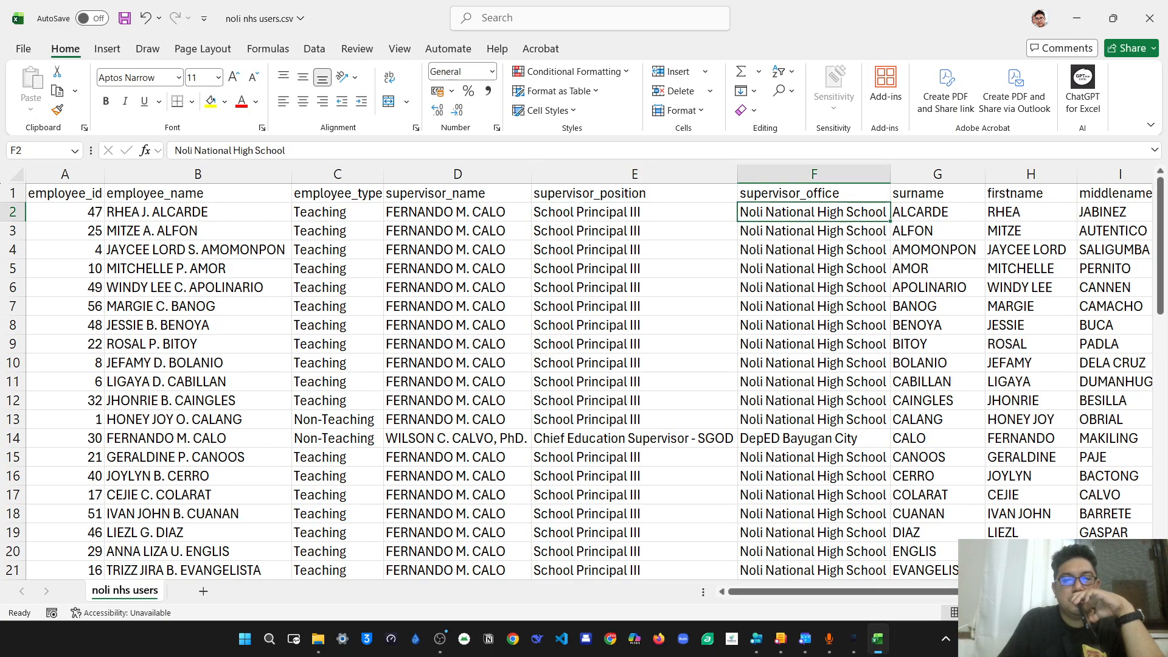
pyautogui.press('Right')
pyautogui.press('Right')
pyautogui.press('Right')
pyautogui.press('Right')
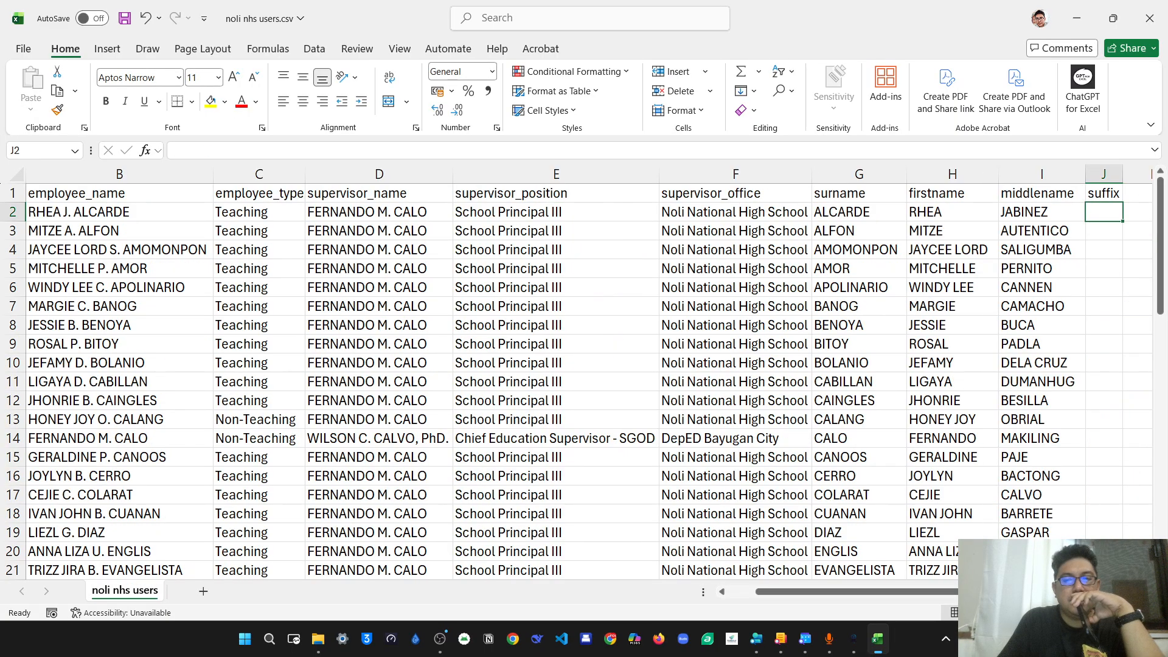
pyautogui.press('Left')
pyautogui.press('Left')
pyautogui.press('Left')
pyautogui.press('Right')
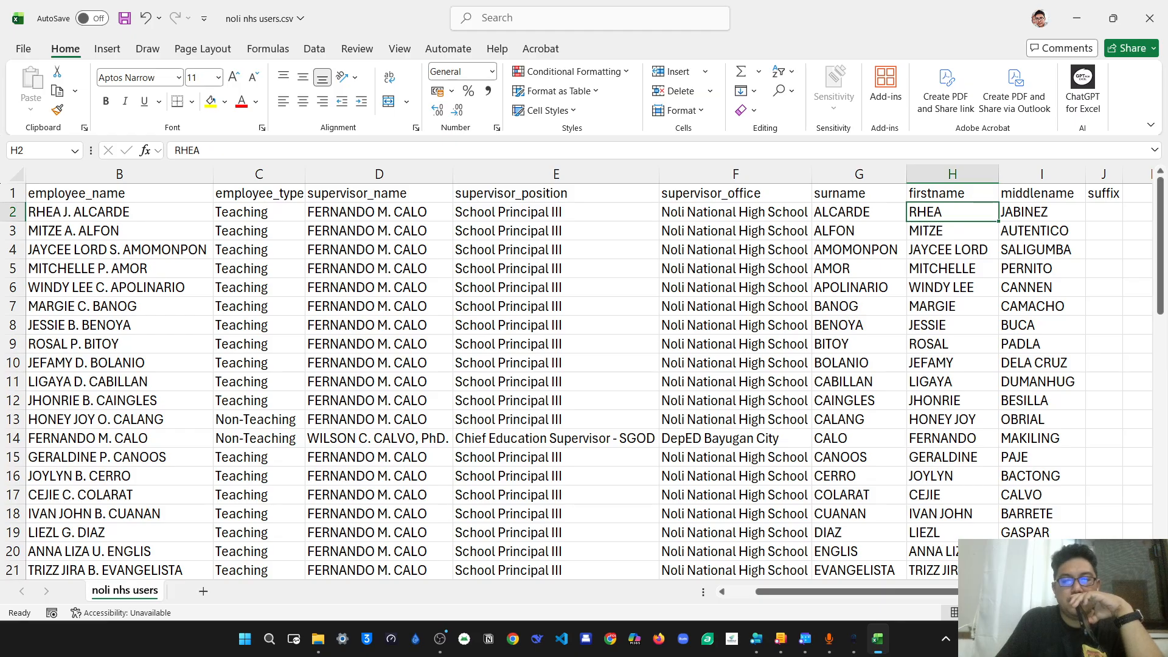
pyautogui.press('Right')
pyautogui.press('Right')
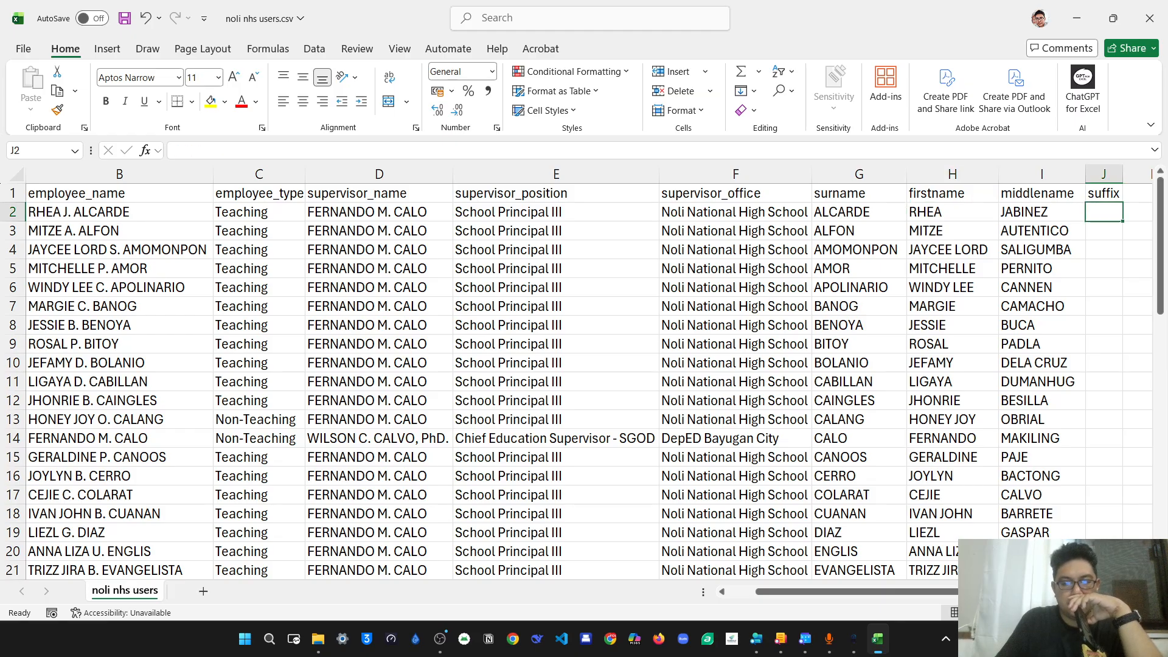
pyautogui.press('Down')
pyautogui.press('Down')
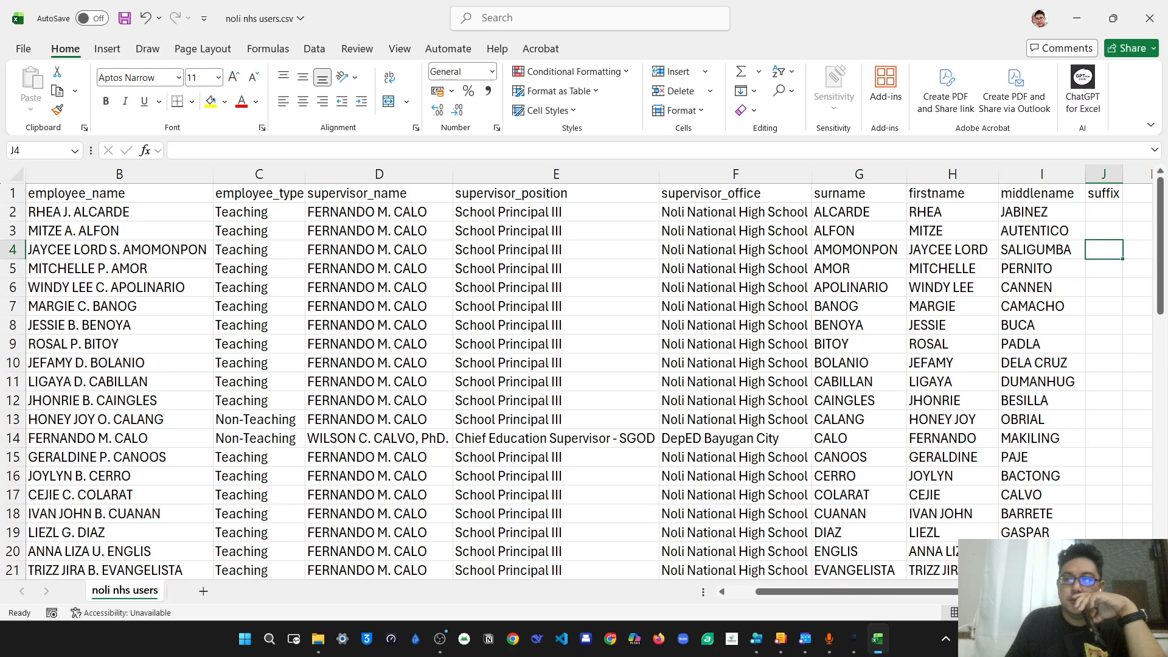
# Step: Close the workbook, saving the changes to "noli nhs users.csv", and switch back to the DIGAS User Management System window
pyautogui.click(1149, 18)
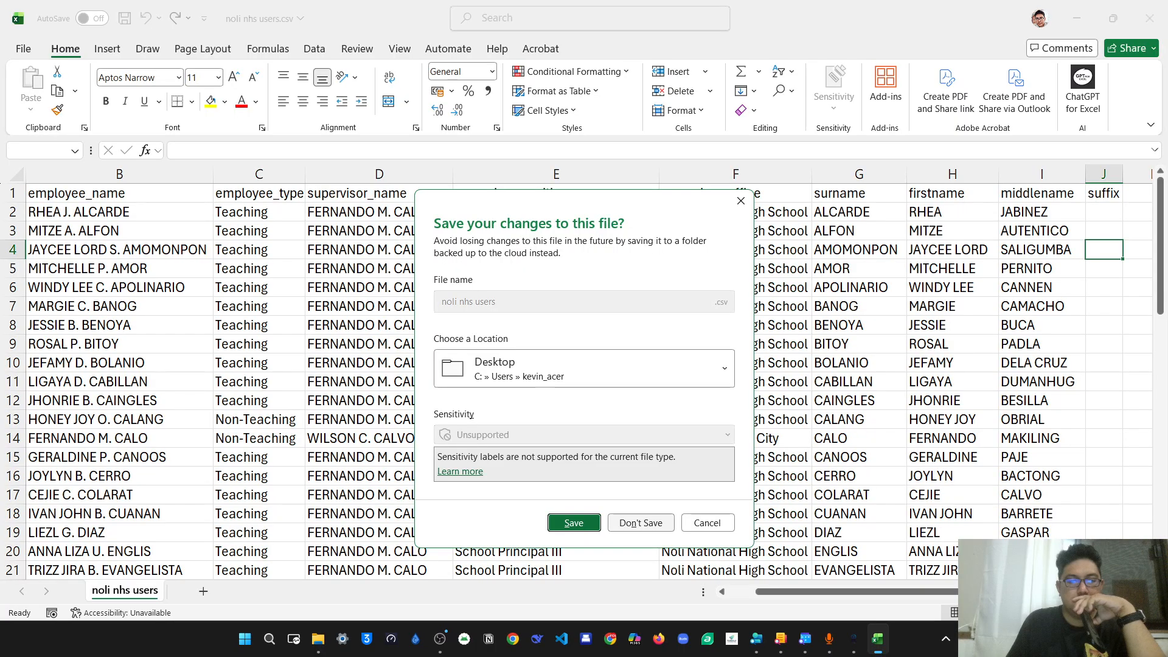
pyautogui.click(574, 523)
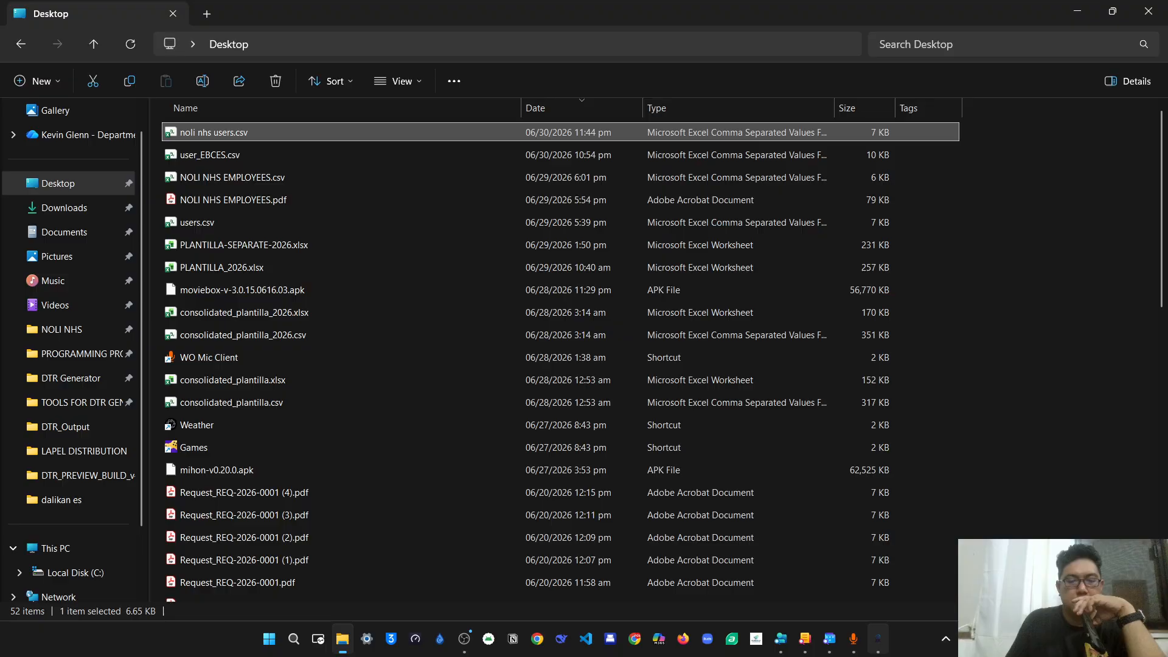
pyautogui.click(878, 638)
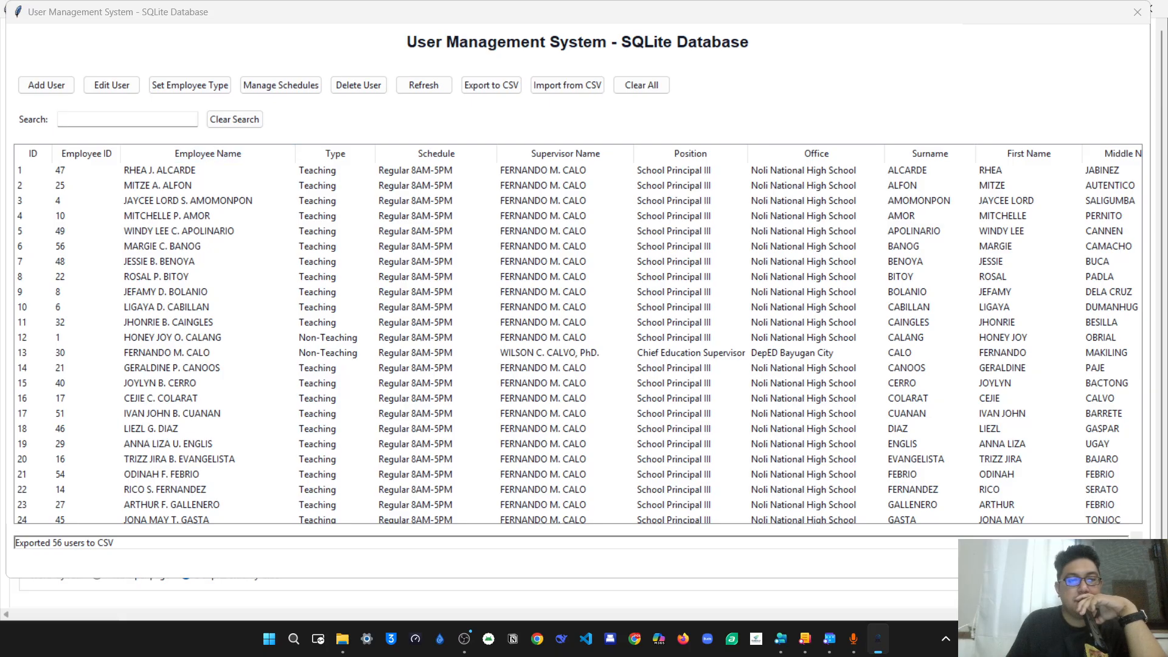
# Step: Open the shift schedule management window, maximize it and refresh the schedule list
pyautogui.click(425, 171)
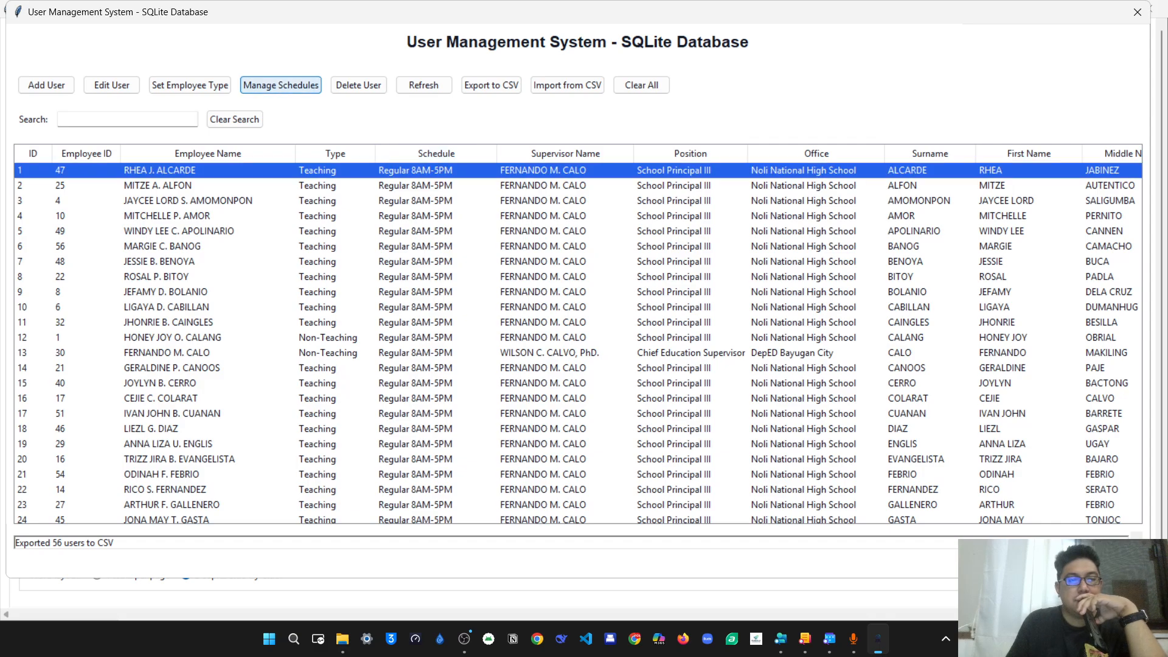
pyautogui.click(280, 85)
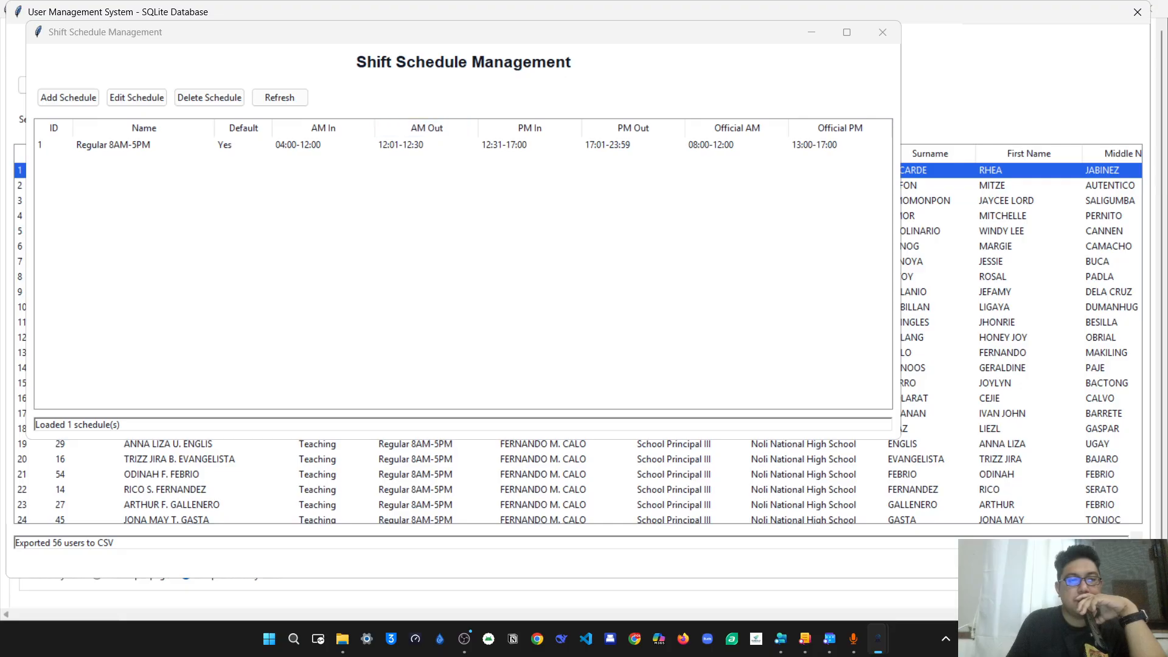
pyautogui.click(414, 145)
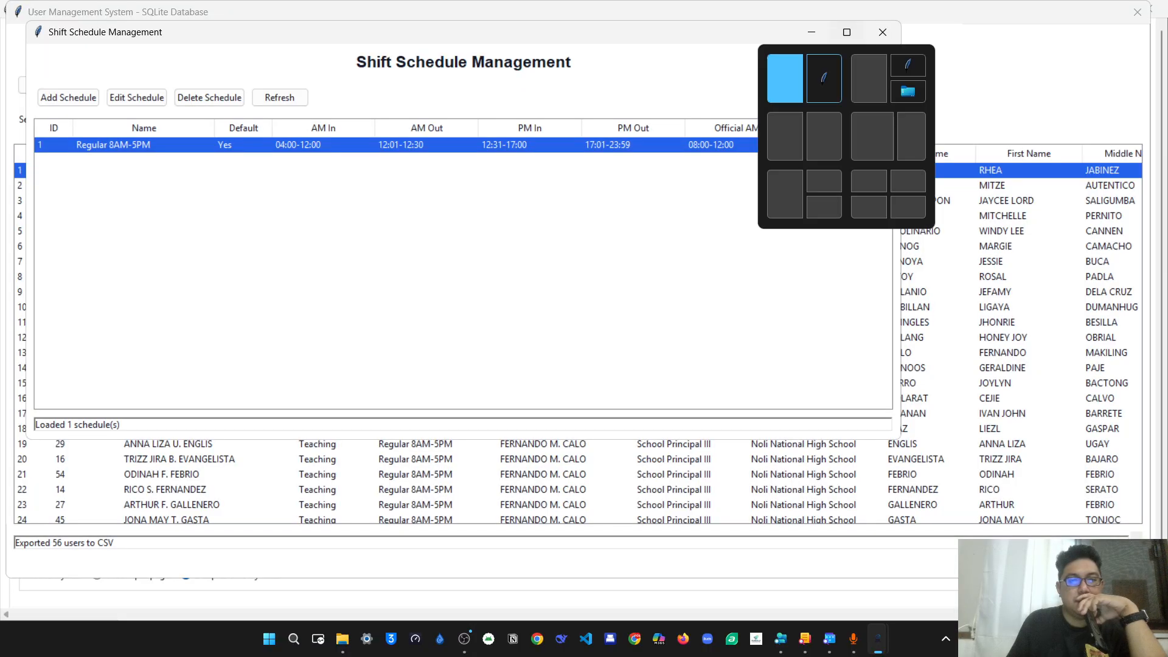
pyautogui.click(846, 31)
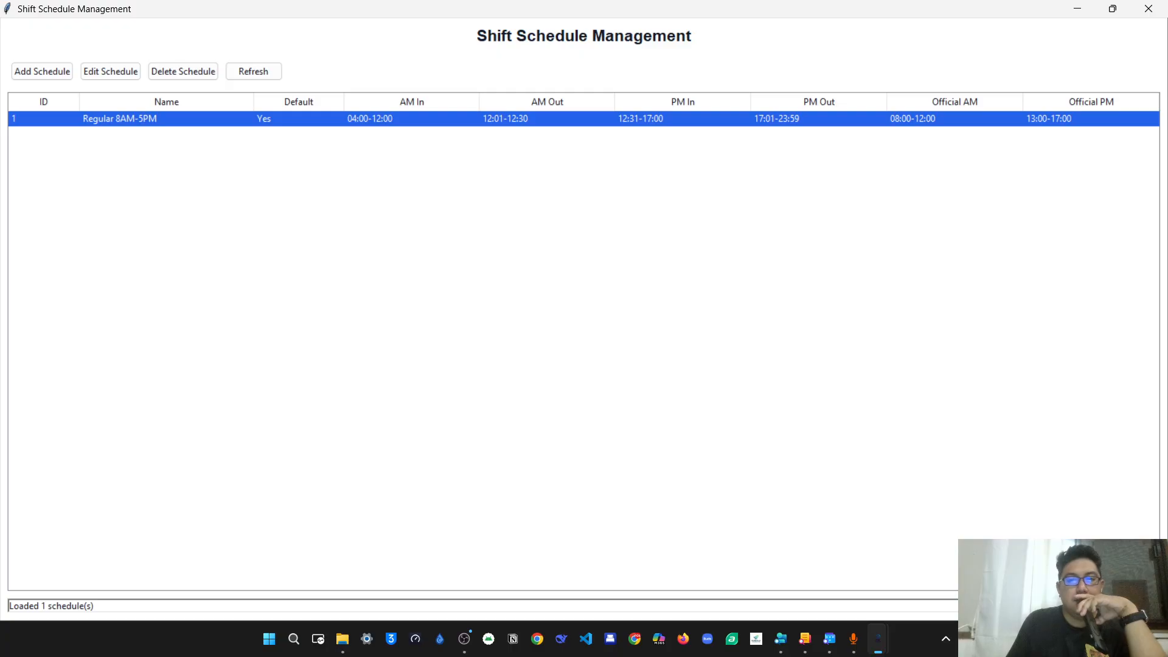
pyautogui.click(253, 71)
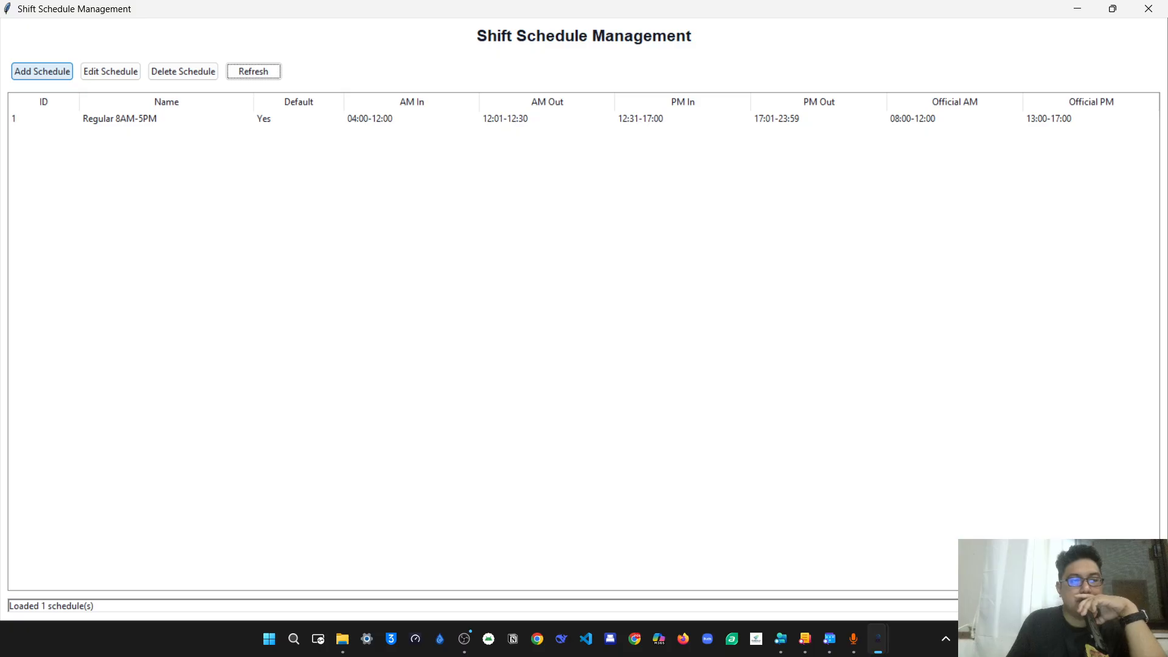
# Step: Try to add a default schedule named "Regular 8AM-5PM" with AM-In Start 03:00 and the other prefilled times
pyautogui.click(42, 72)
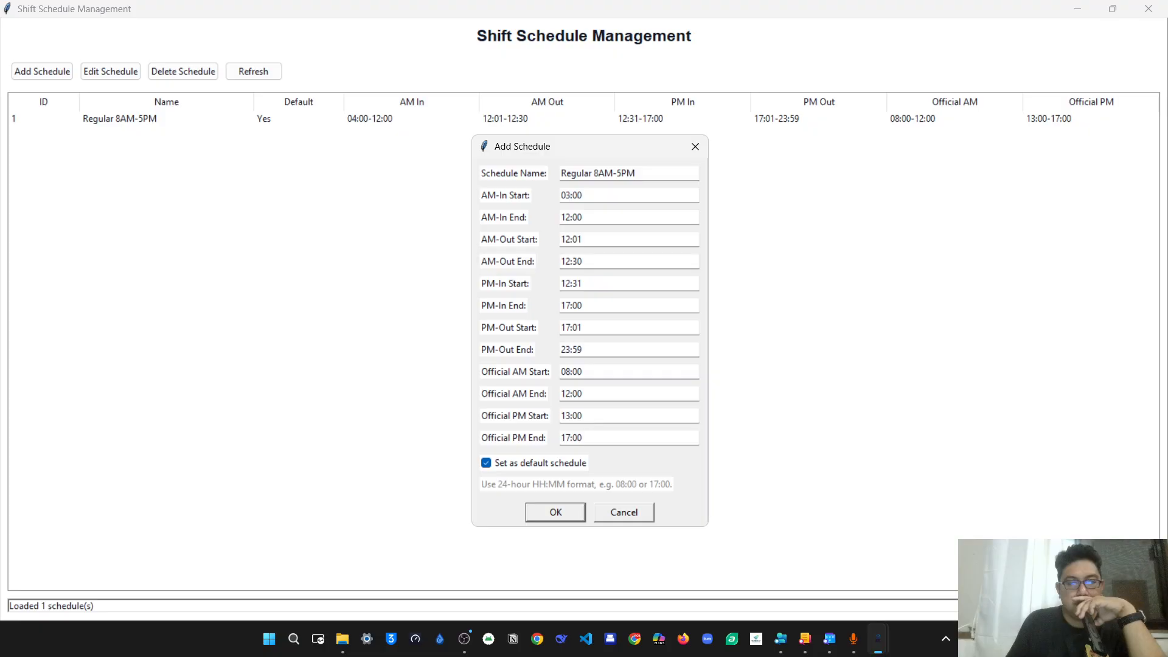
pyautogui.click(587, 196)
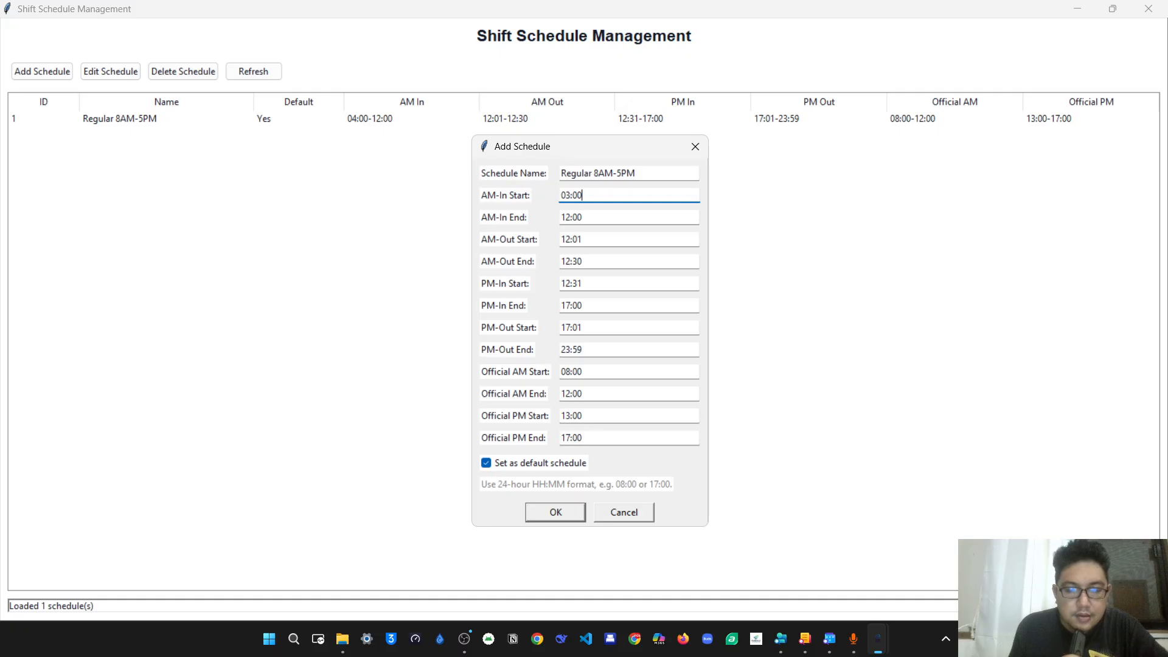
pyautogui.click(555, 512)
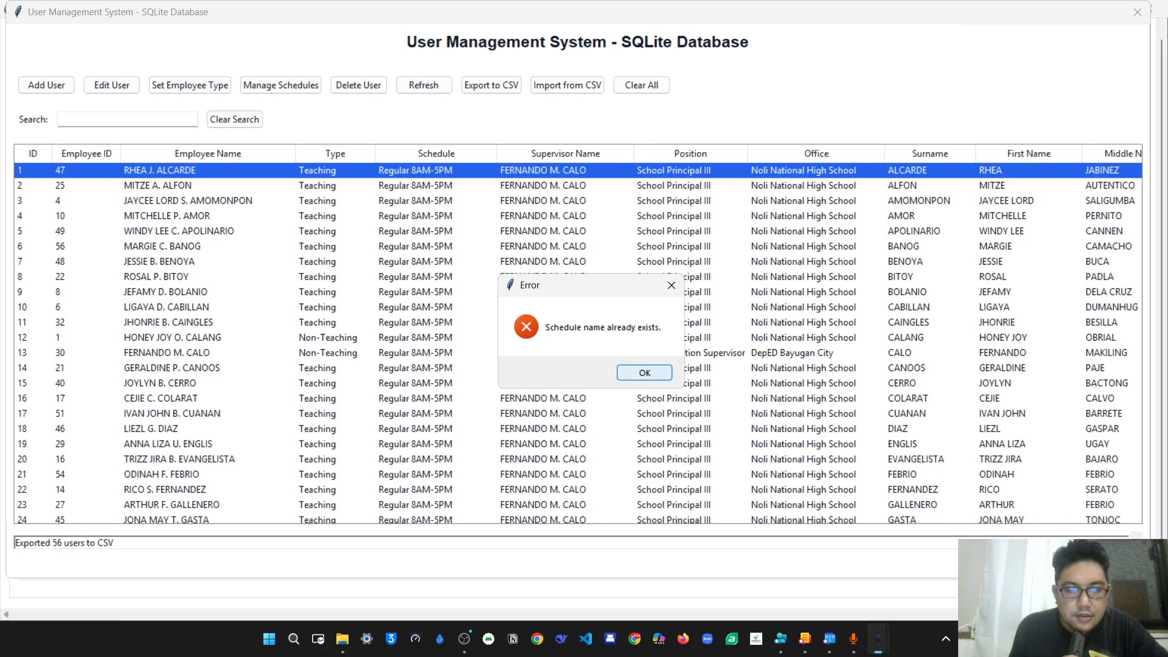
pyautogui.press('Return')
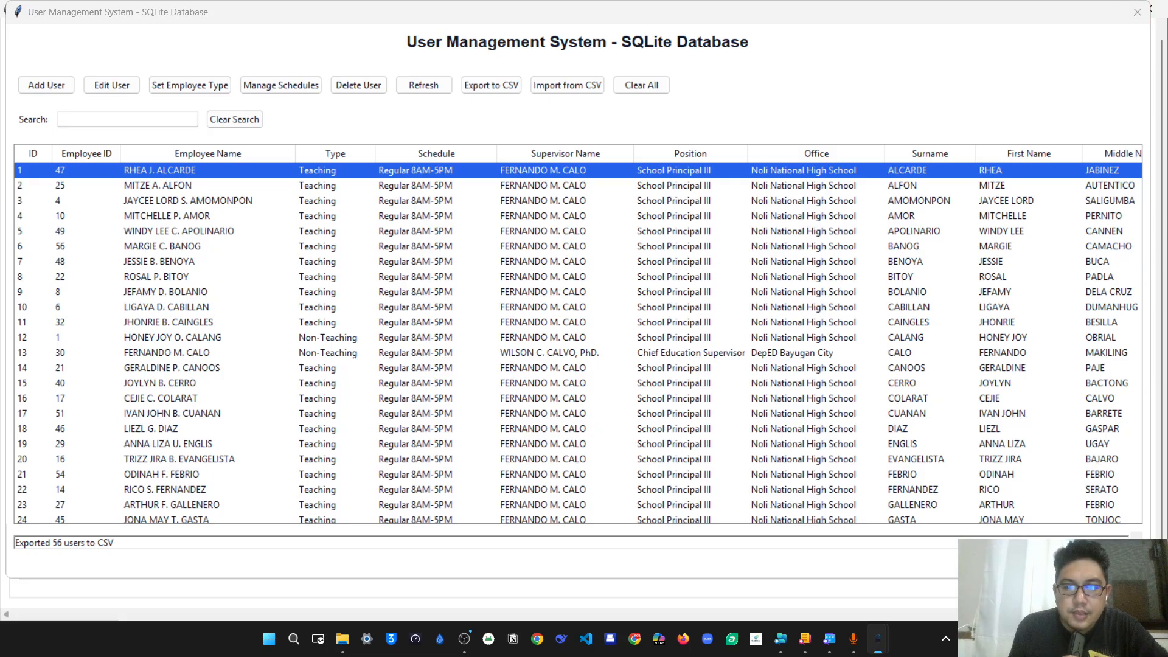
# Step: Close the employee management window and open the school calendar management with its single-day holidays
pyautogui.click(1137, 11)
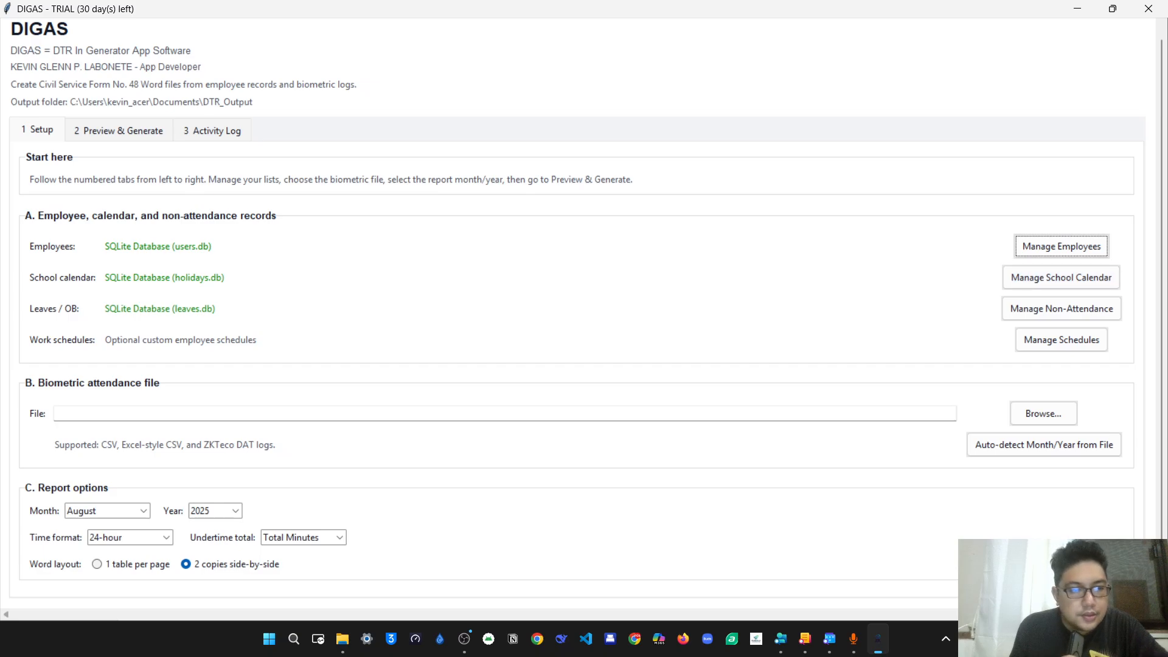
pyautogui.click(1061, 278)
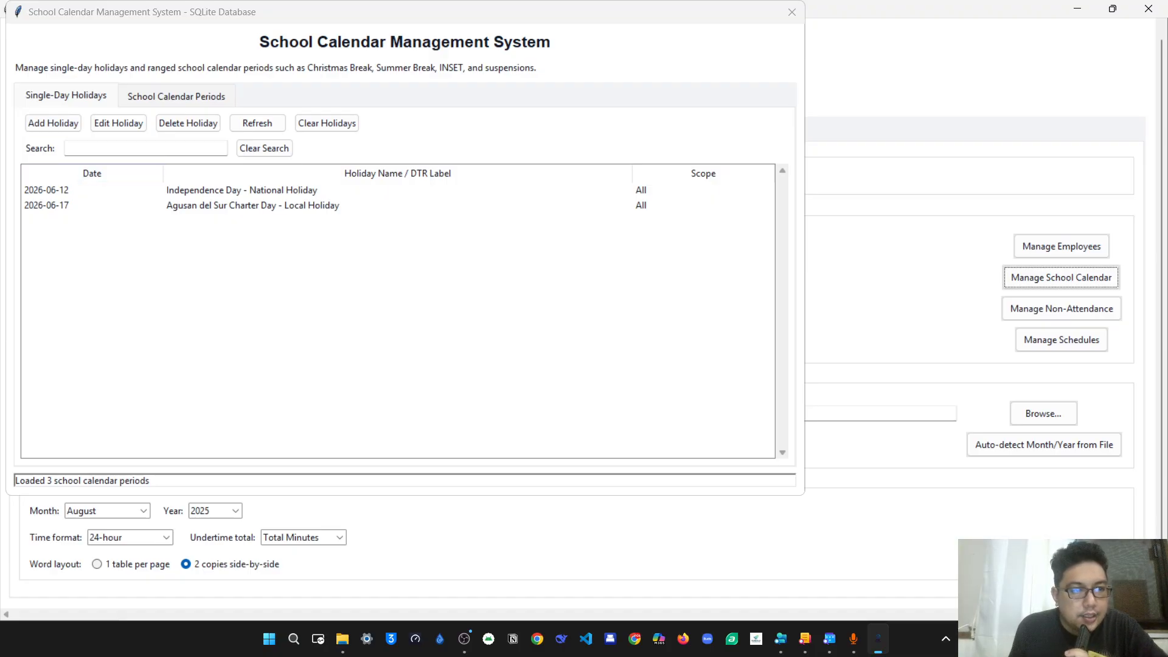
pyautogui.click(92, 205)
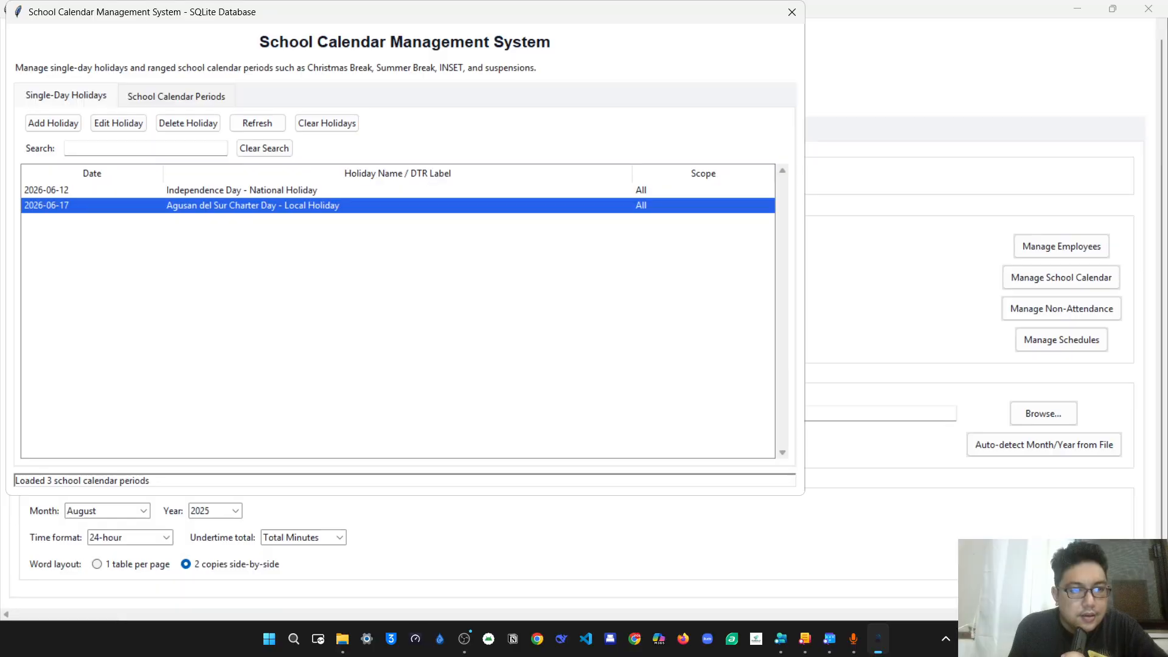
# Step: Open the Independence Day holiday for editing, review its scope options and leave without changes
pyautogui.click(92, 190)
pyautogui.click(118, 123)
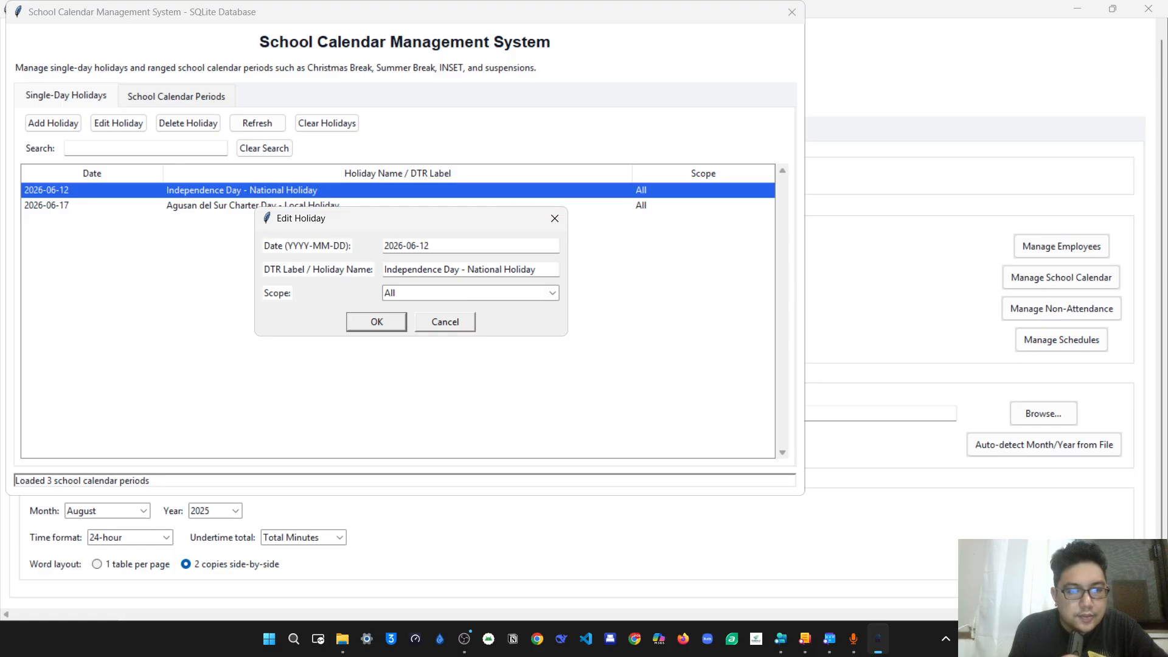
pyautogui.click(551, 292)
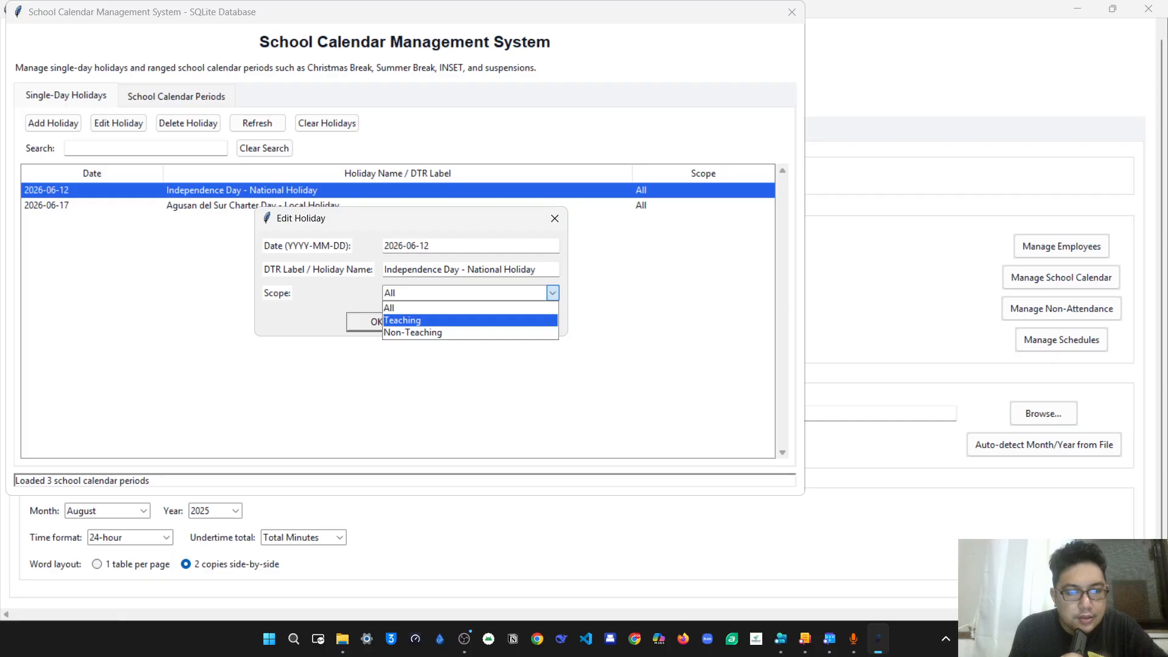
pyautogui.press('Escape')
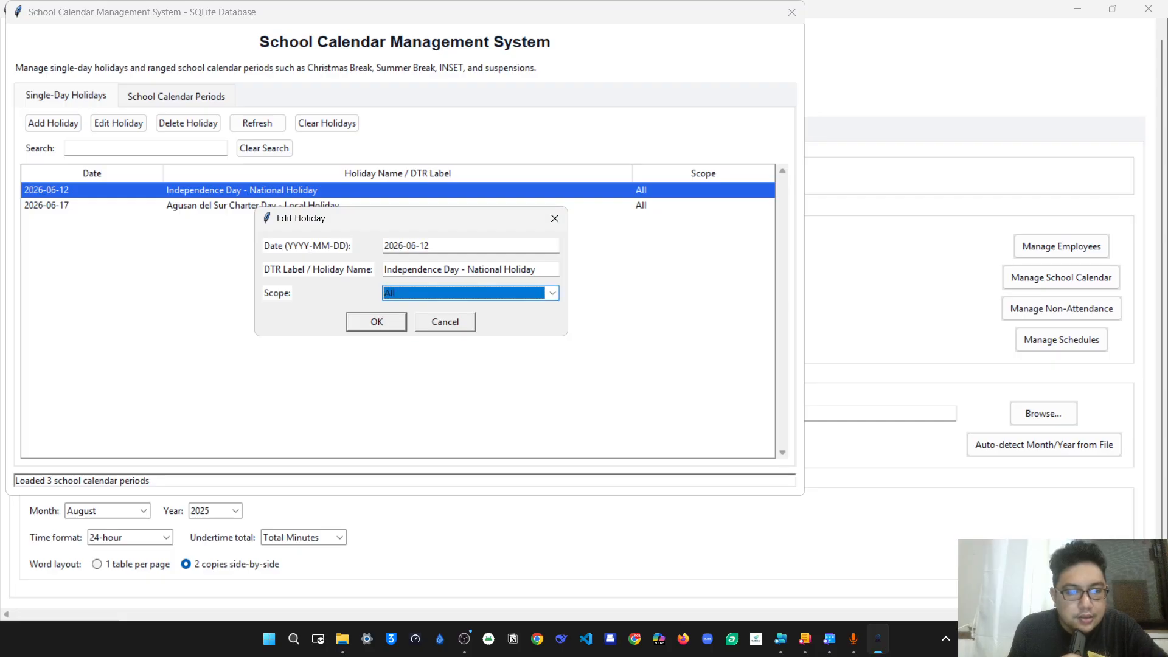
pyautogui.press('Escape')
# Step: Check the Agusan del Sur Charter Day holiday entry, save it as is and show the school calendar periods
pyautogui.doubleClick(253, 205)
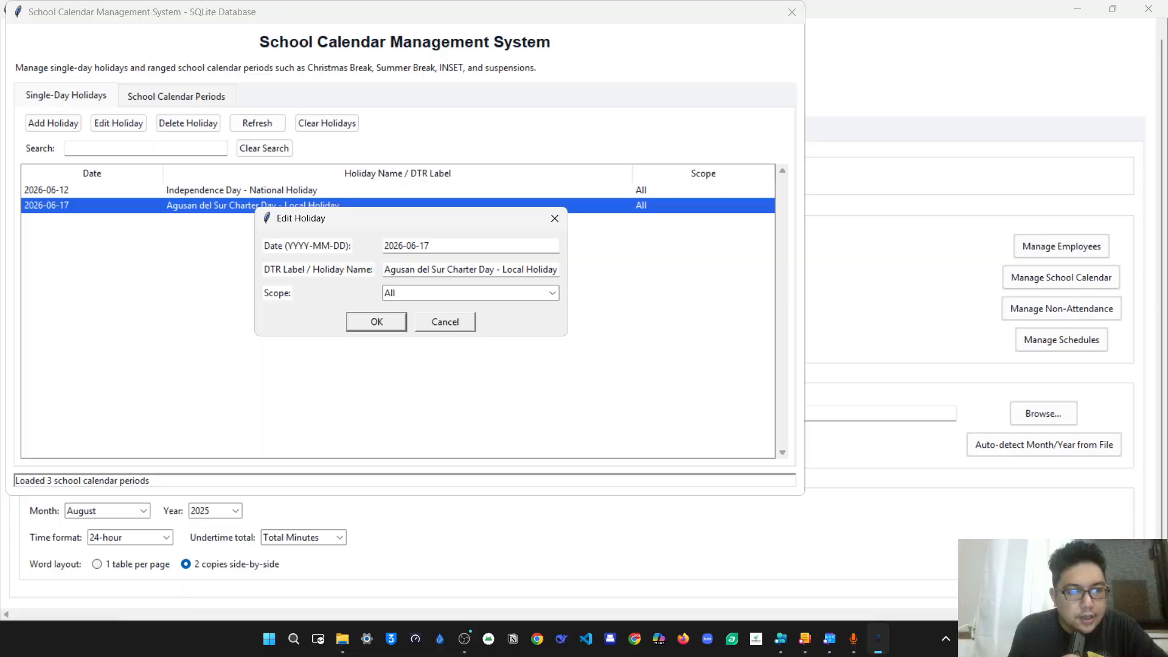
pyautogui.press('Return')
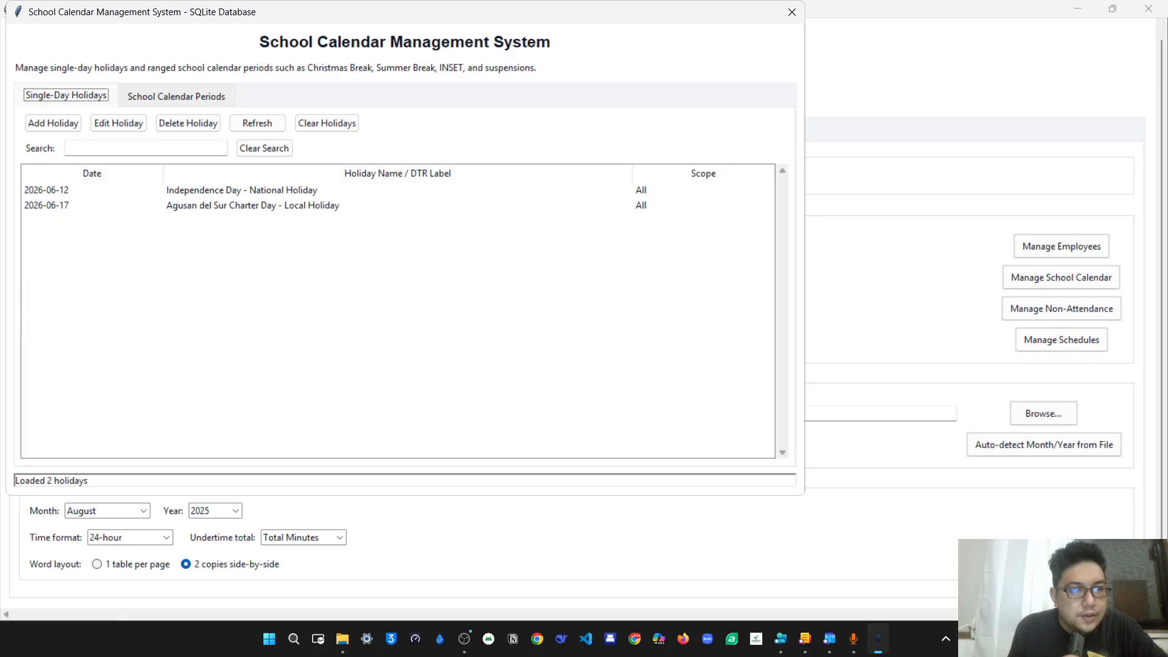
pyautogui.click(177, 96)
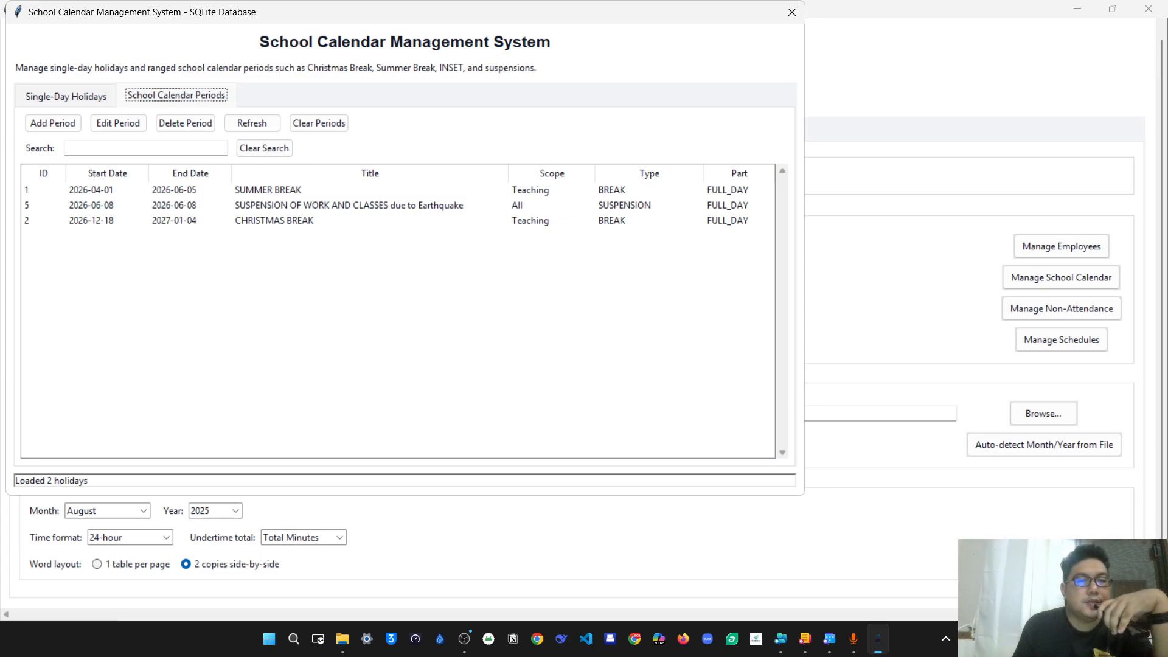
# Step: Open the SUMMER BREAK period, review its dates, scope and period type options, and save it with Teaching and BREAK kept
pyautogui.click(273, 221)
pyautogui.click(274, 206)
pyautogui.click(273, 190)
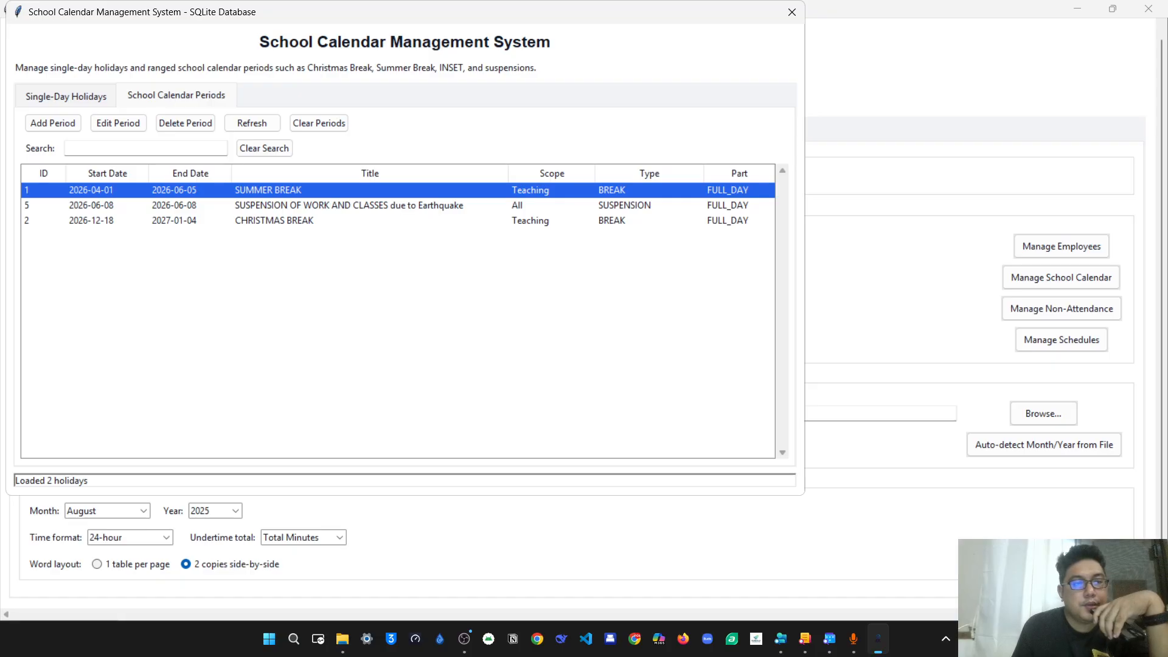
pyautogui.doubleClick(268, 190)
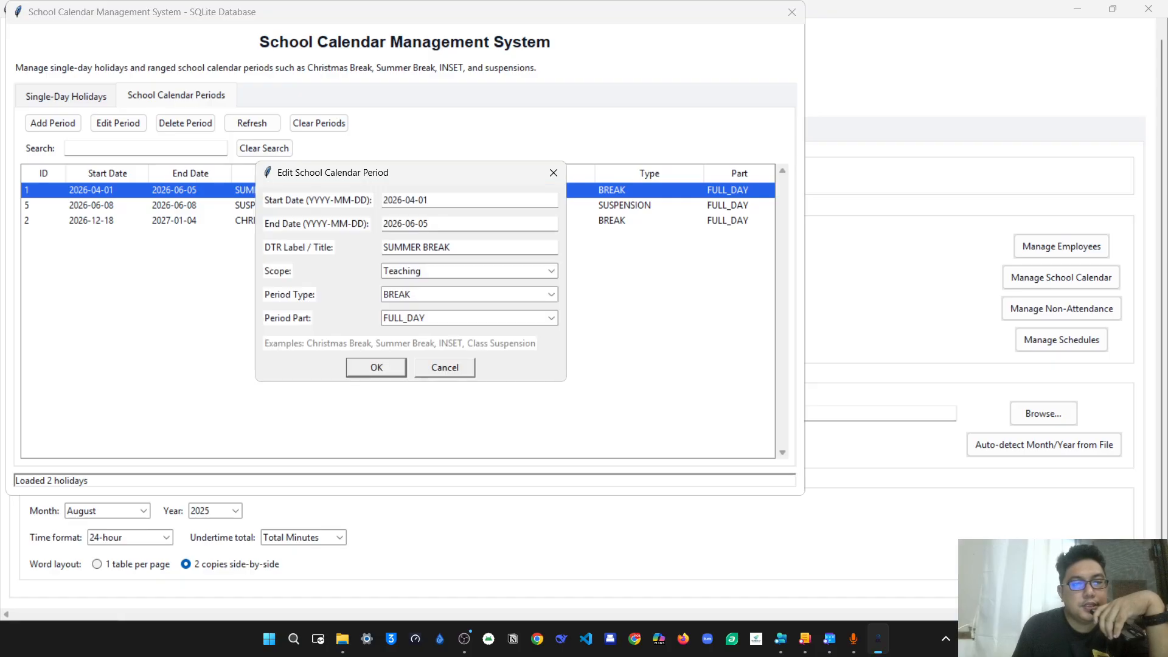
pyautogui.moveTo(434, 201); pyautogui.dragTo(382, 200)
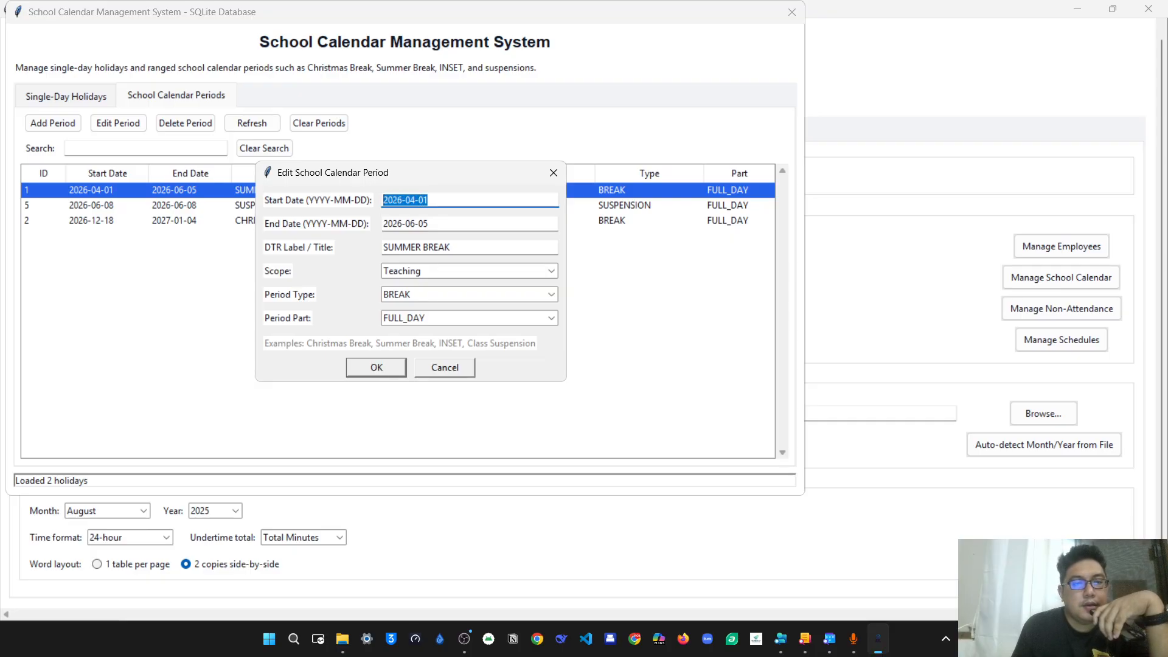
pyautogui.press('Tab')
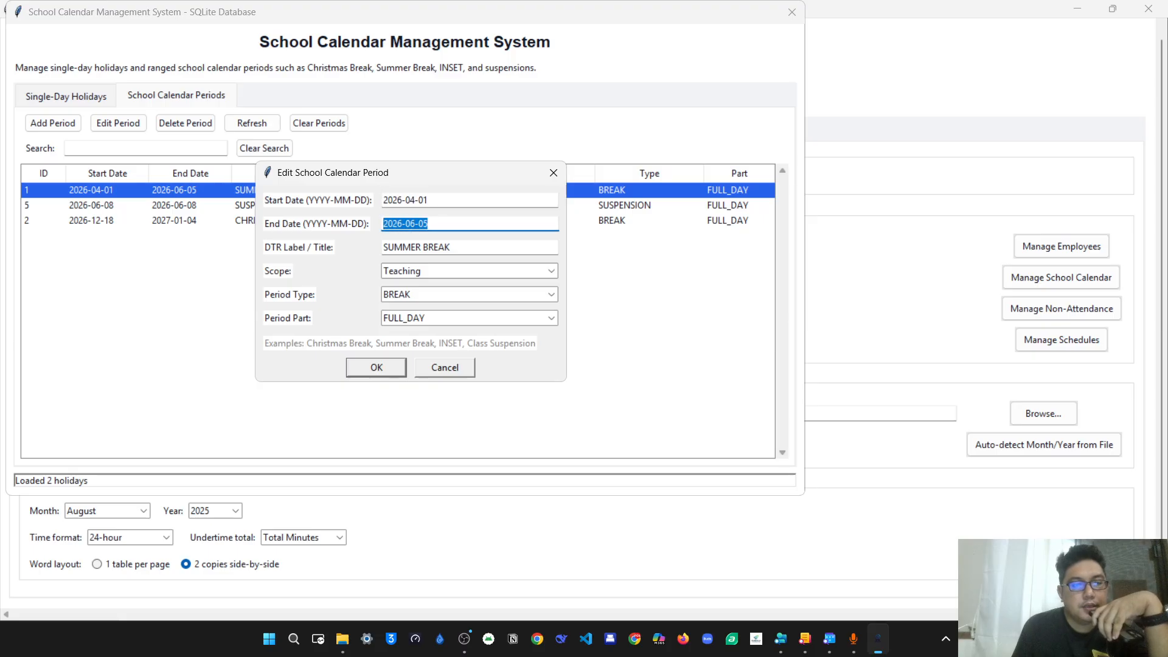
pyautogui.click(551, 271)
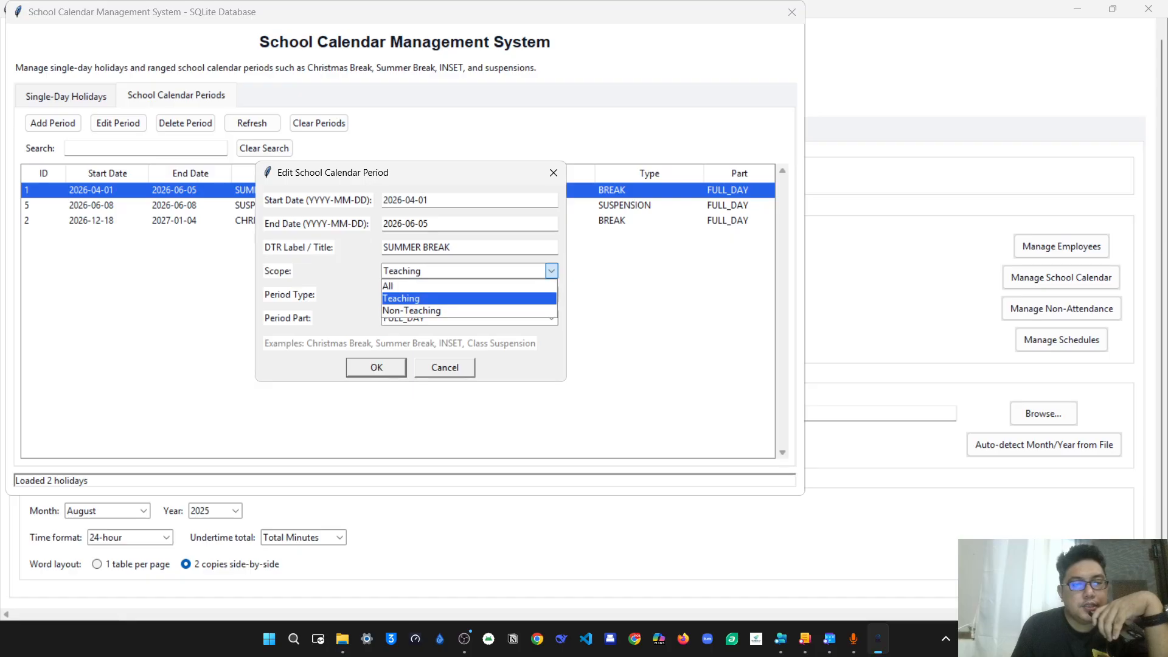
pyautogui.click(468, 298)
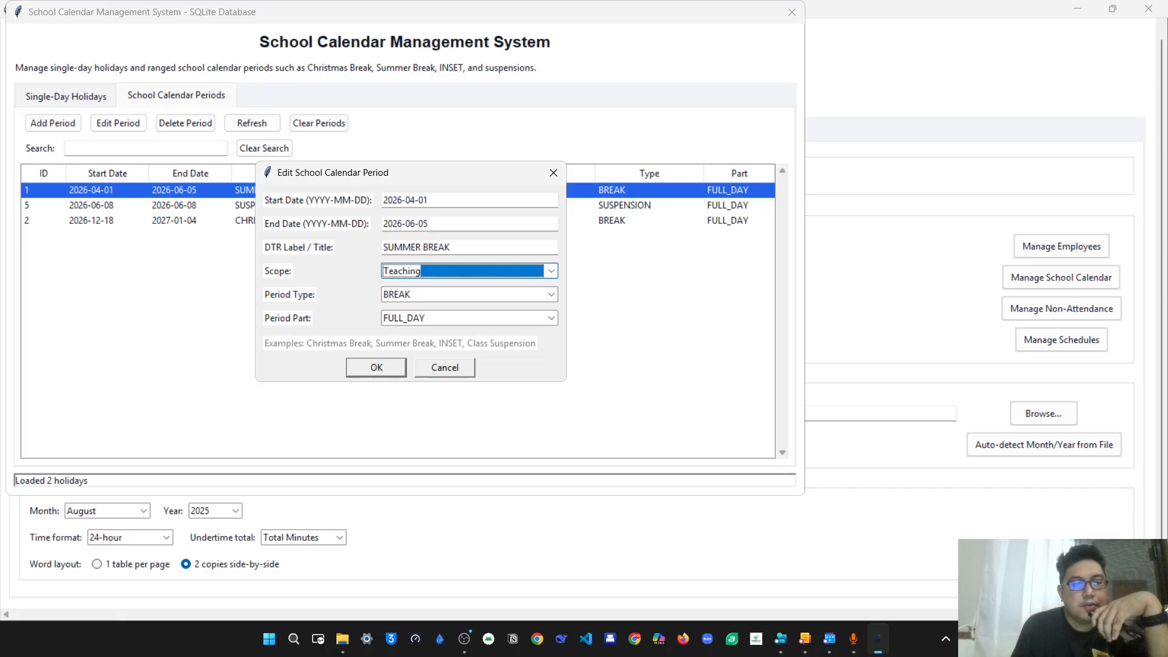
pyautogui.click(551, 294)
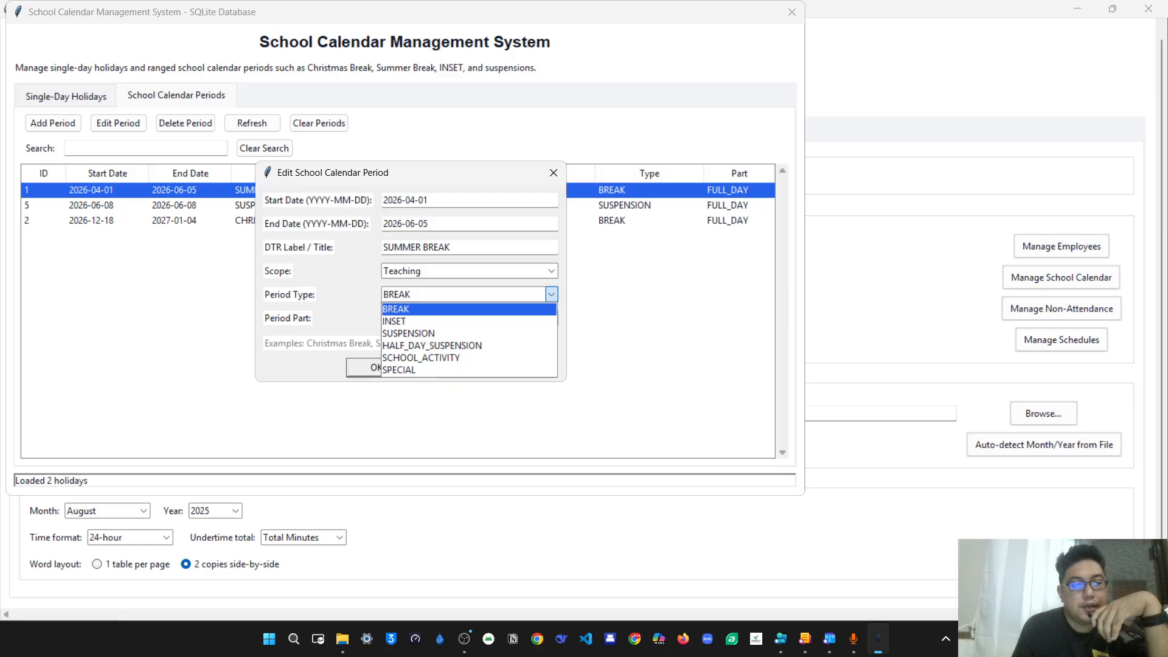
pyautogui.press('Return')
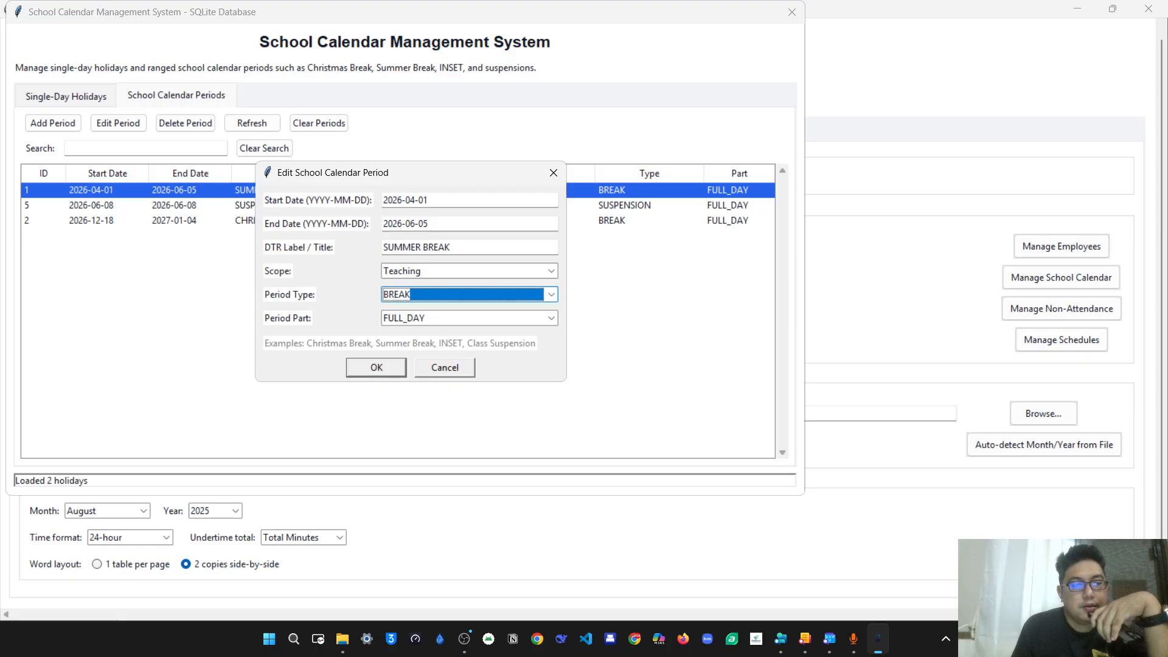
pyautogui.press('Return')
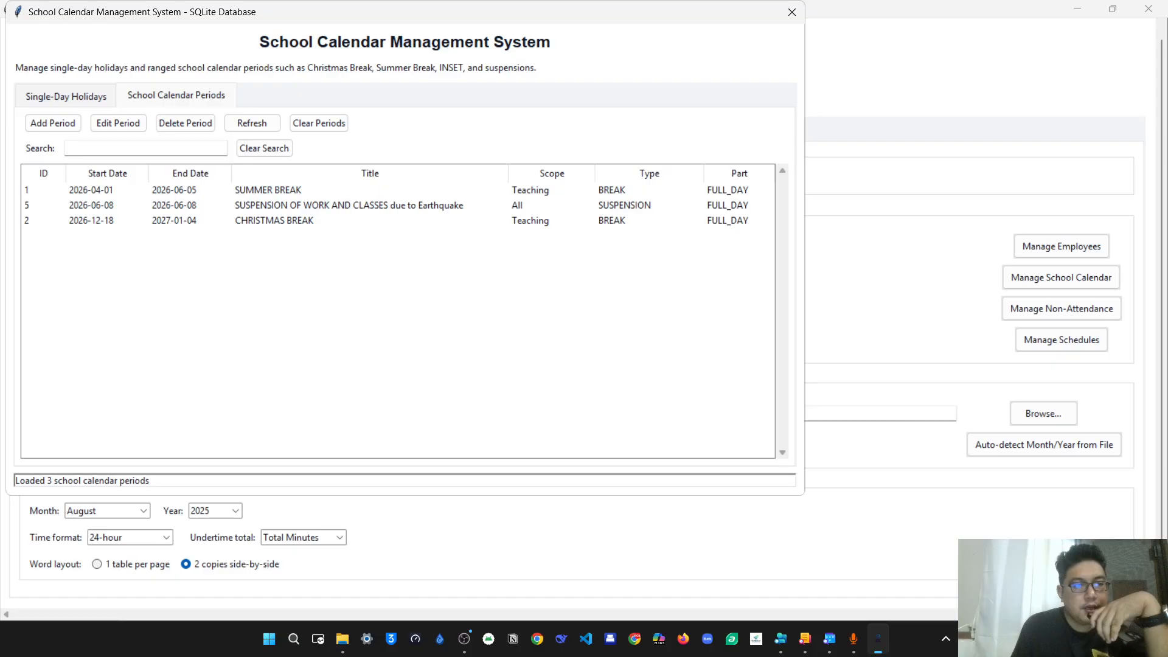
# Step: Open the earthquake suspension period, review its full title and period type, and save it with SUSPENSION kept
pyautogui.doubleClick(348, 205)
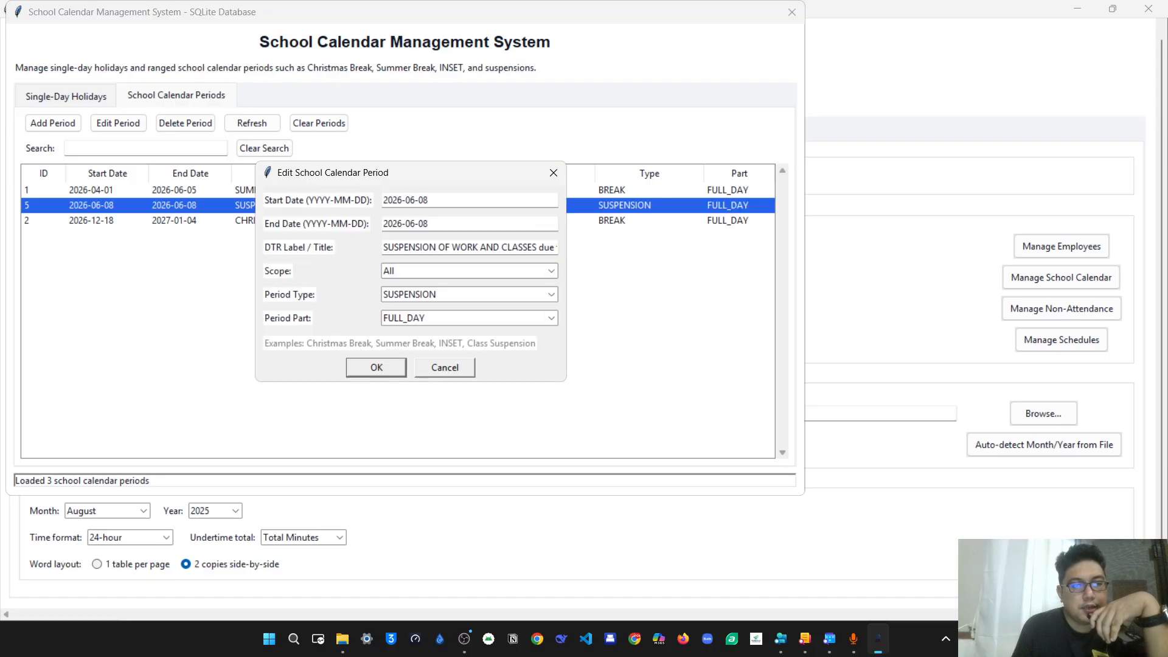
pyautogui.moveTo(384, 248); pyautogui.dragTo(555, 247)
pyautogui.click(506, 247)
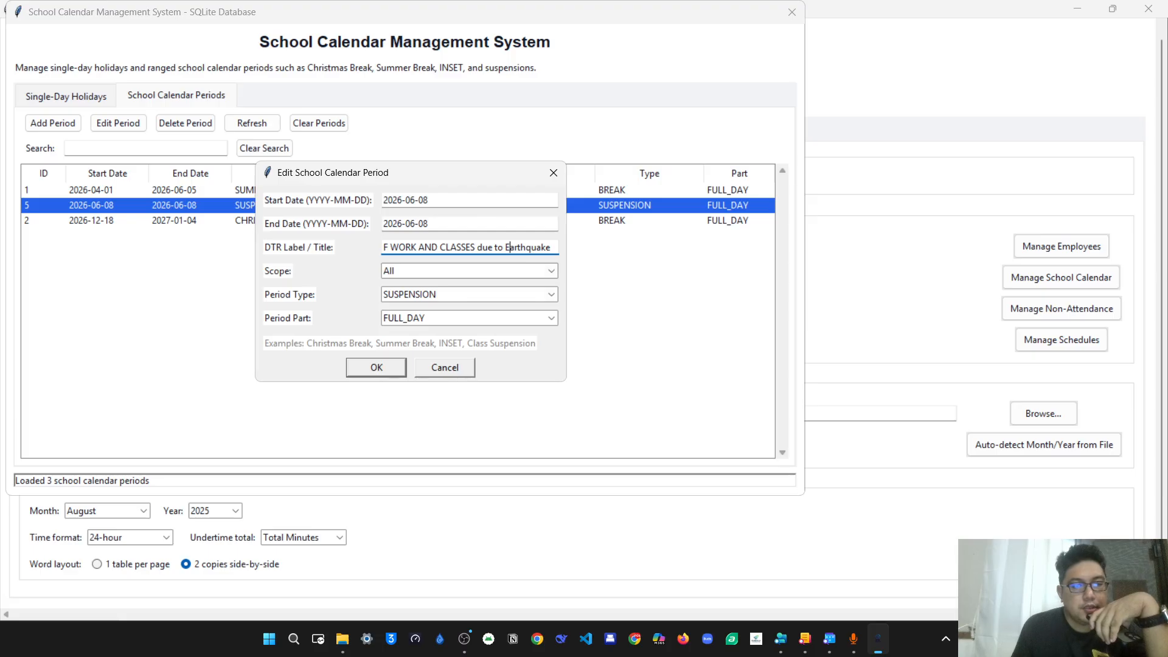
pyautogui.click(462, 294)
pyautogui.click(430, 331)
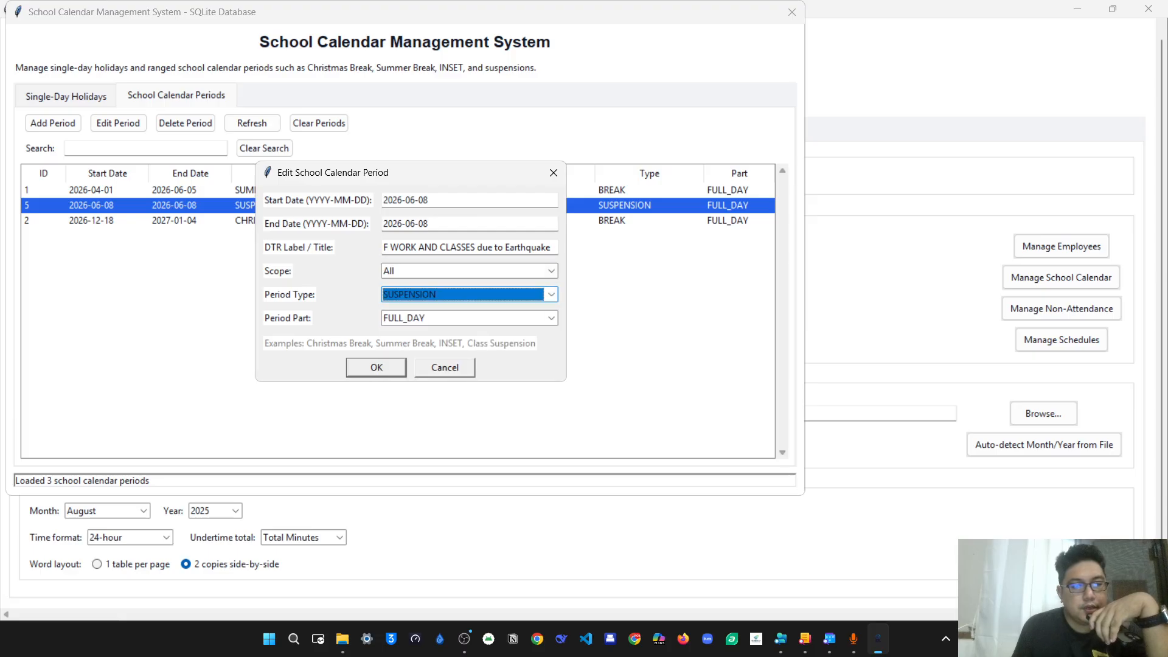
pyautogui.click(376, 367)
# Step: Refresh the periods list, then leave the school calendar for the non-attendance management window
pyautogui.click(251, 123)
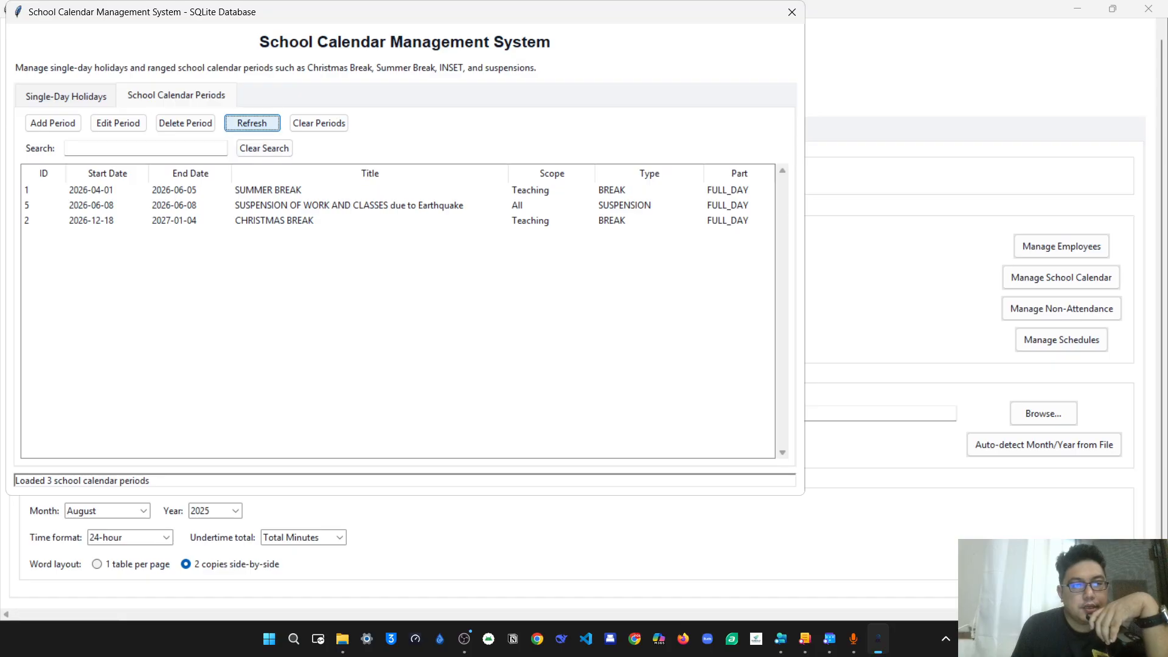
pyautogui.click(791, 12)
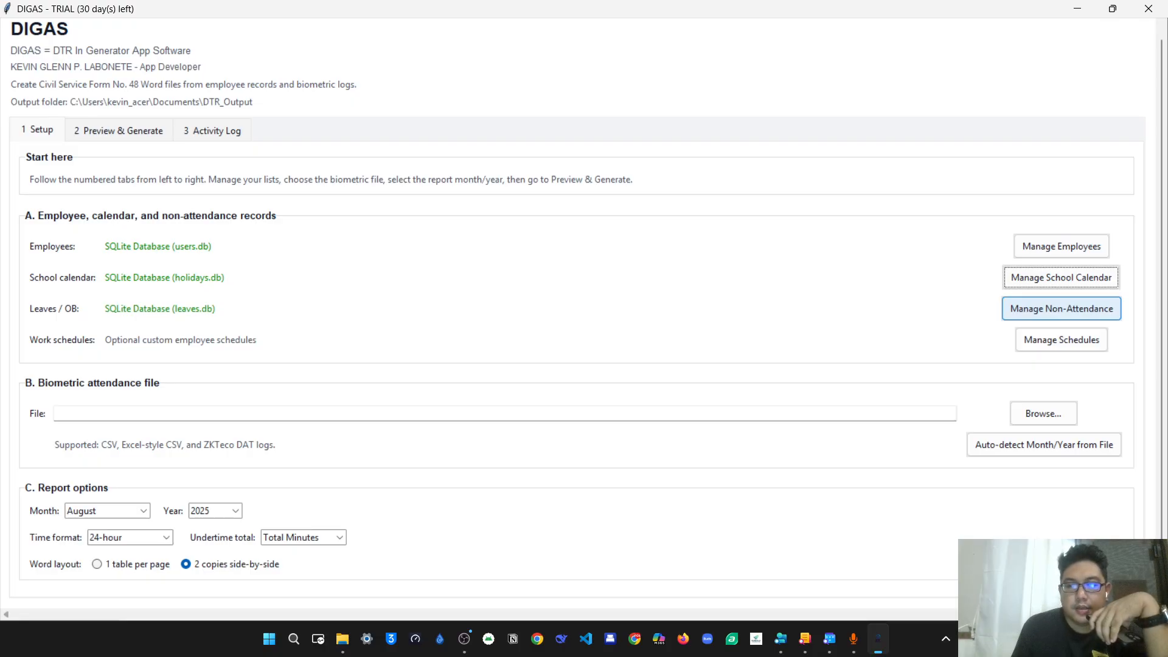
pyautogui.click(1062, 309)
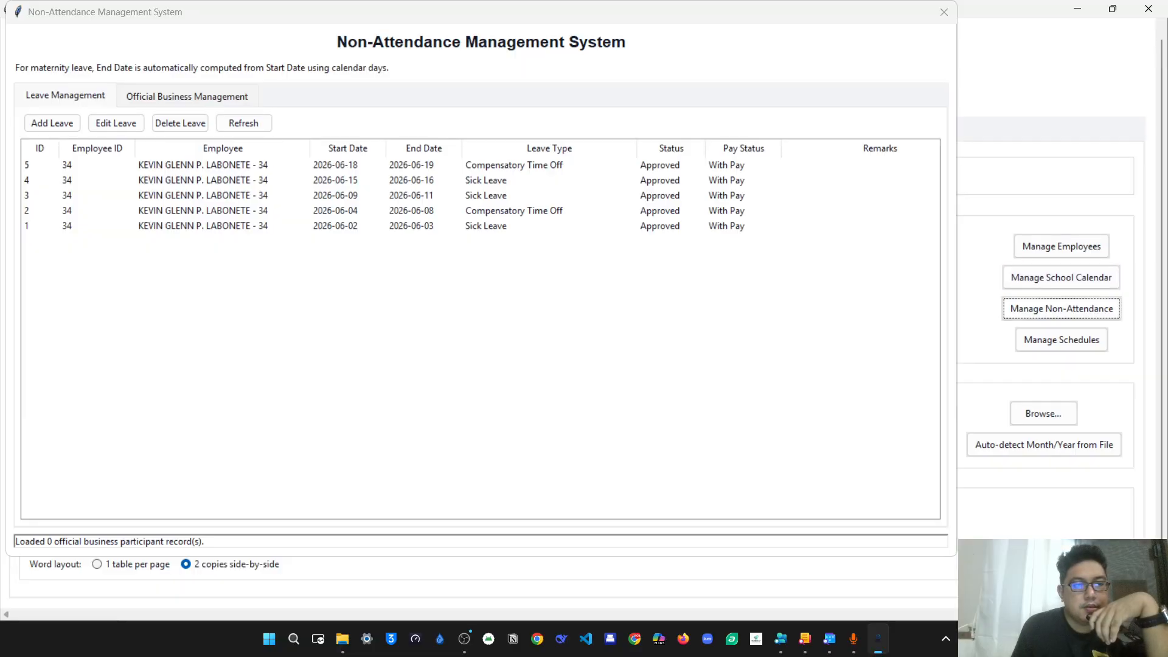
# Step: Try to save the 2026-06-18 Compensatory Time Off leave record with the pay status With Pay
pyautogui.doubleClick(481, 165)
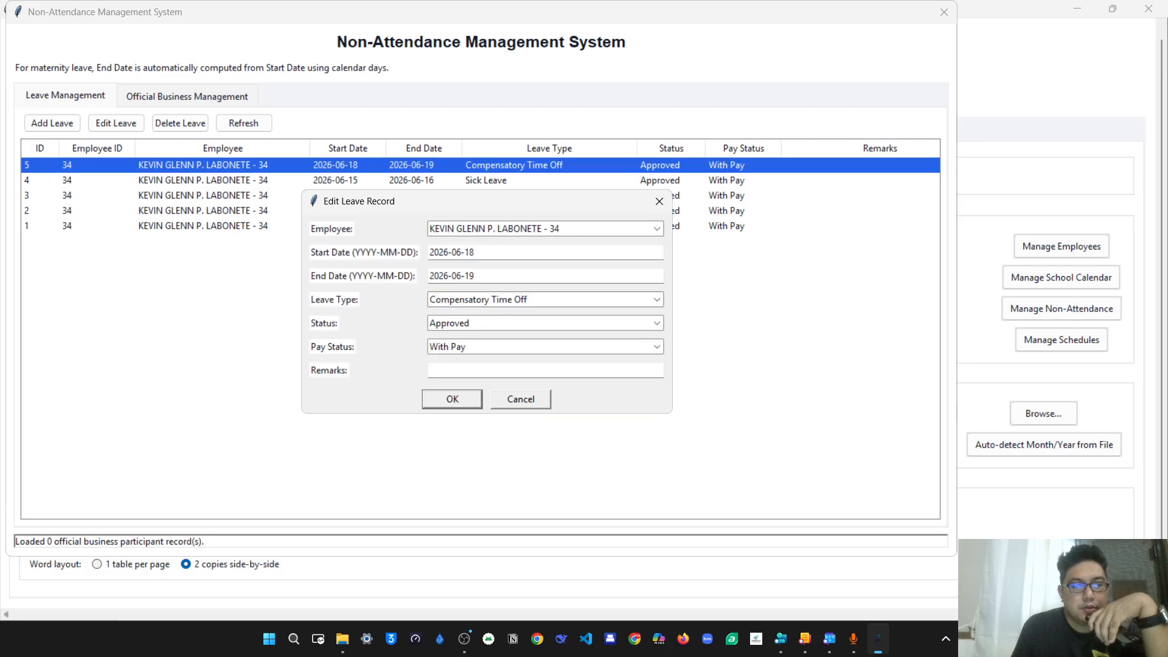
pyautogui.click(657, 346)
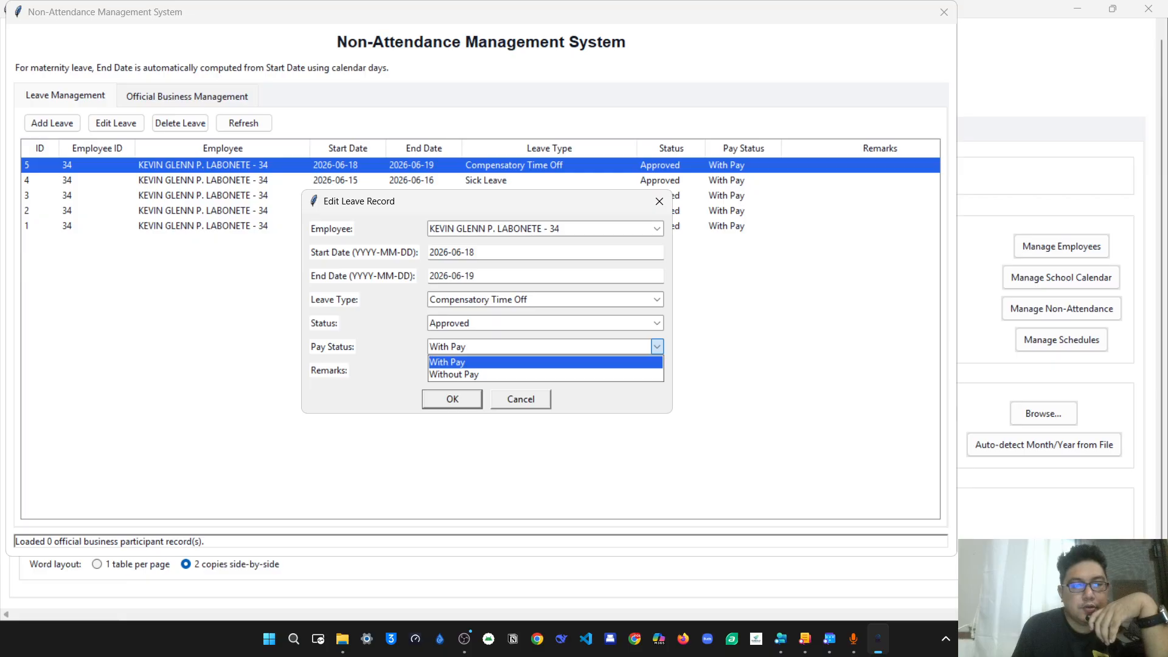
pyautogui.click(545, 363)
pyautogui.press('Return')
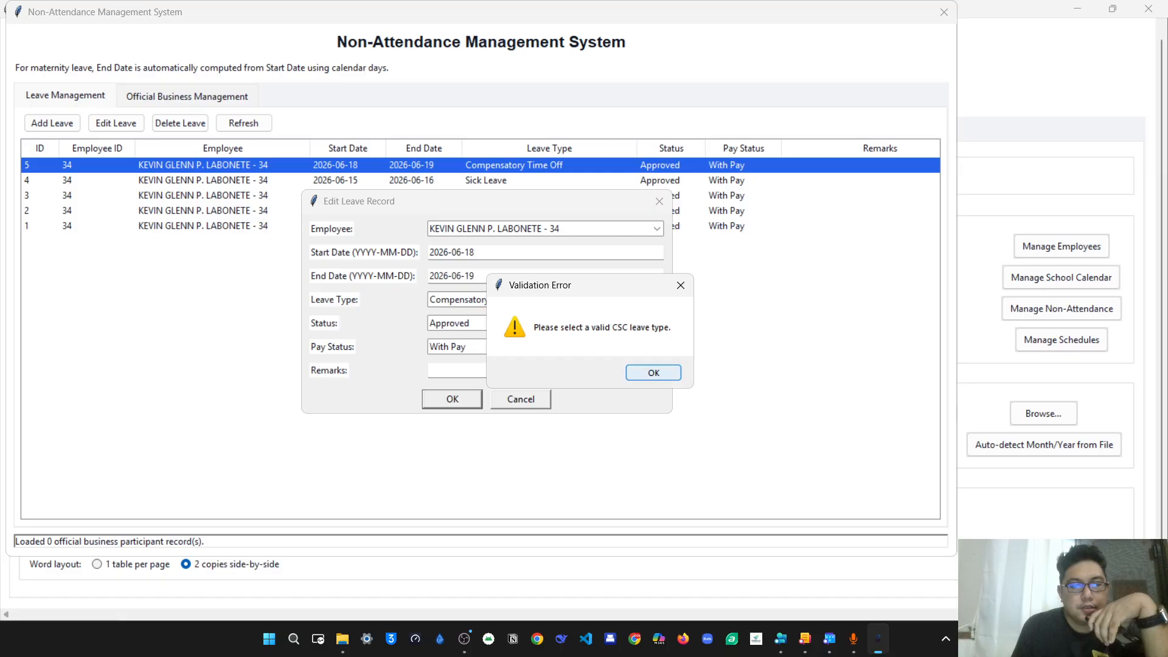
pyautogui.press('Return')
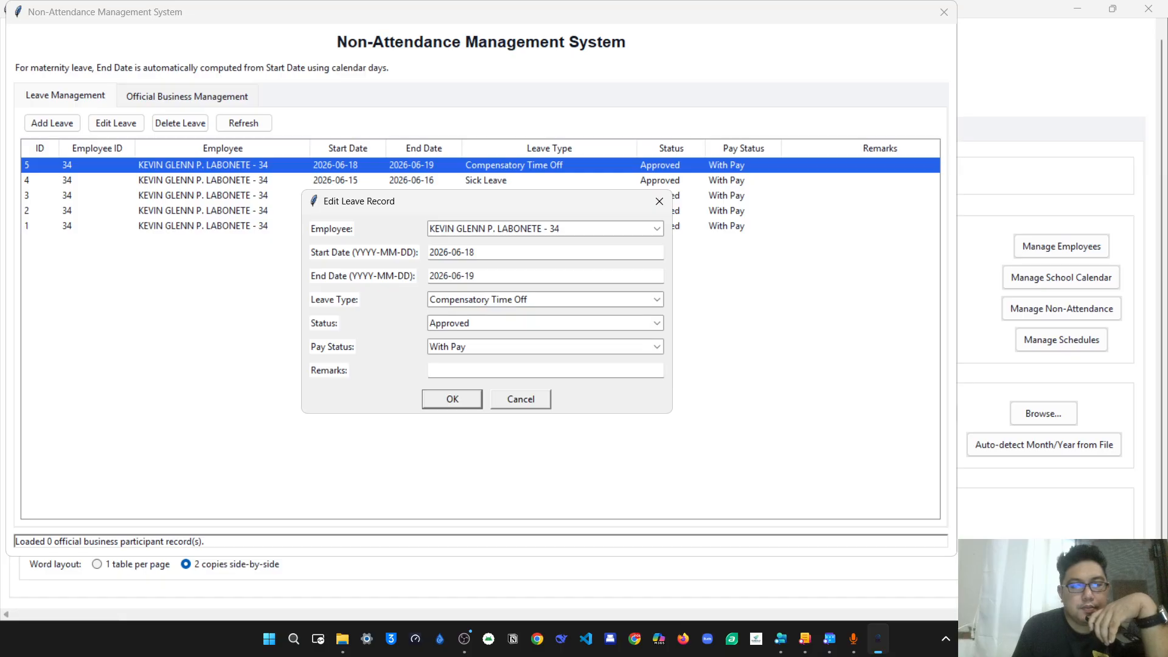
# Step: Look through the leave types for the 2026-06-18 record, retry saving with Compensatory Time Off and cancel the edit
pyautogui.click(657, 300)
pyautogui.scroll(-2, 539, 339)
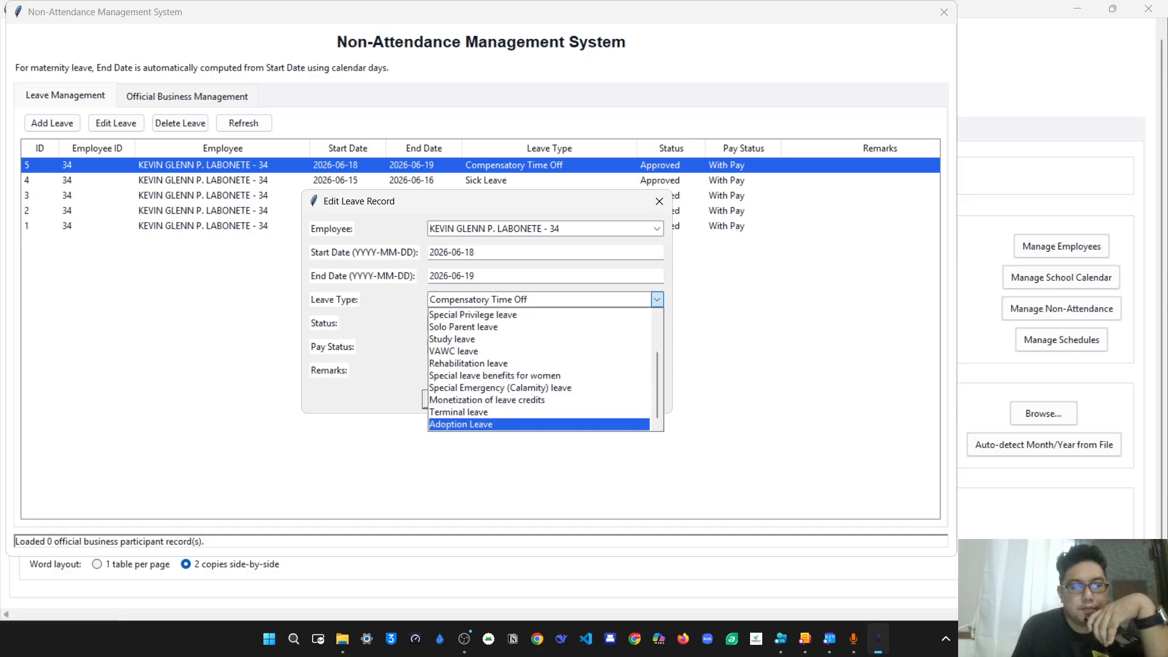
pyautogui.scroll(2, 539, 414)
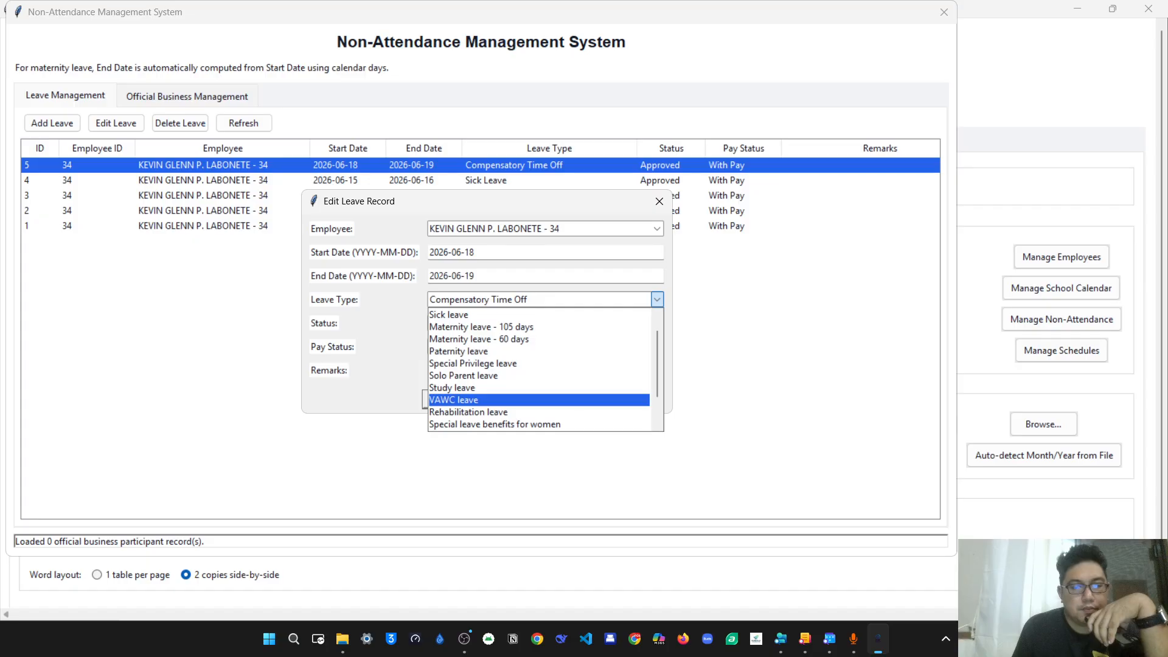
pyautogui.scroll(-2, 539, 400)
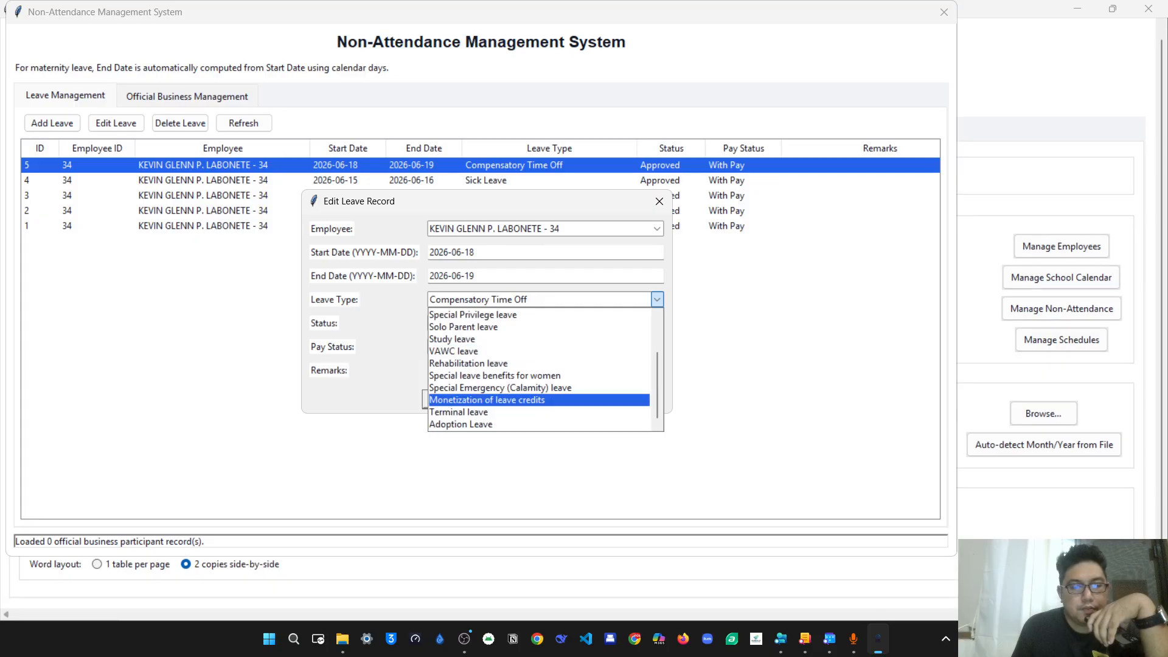
pyautogui.scroll(2, 539, 400)
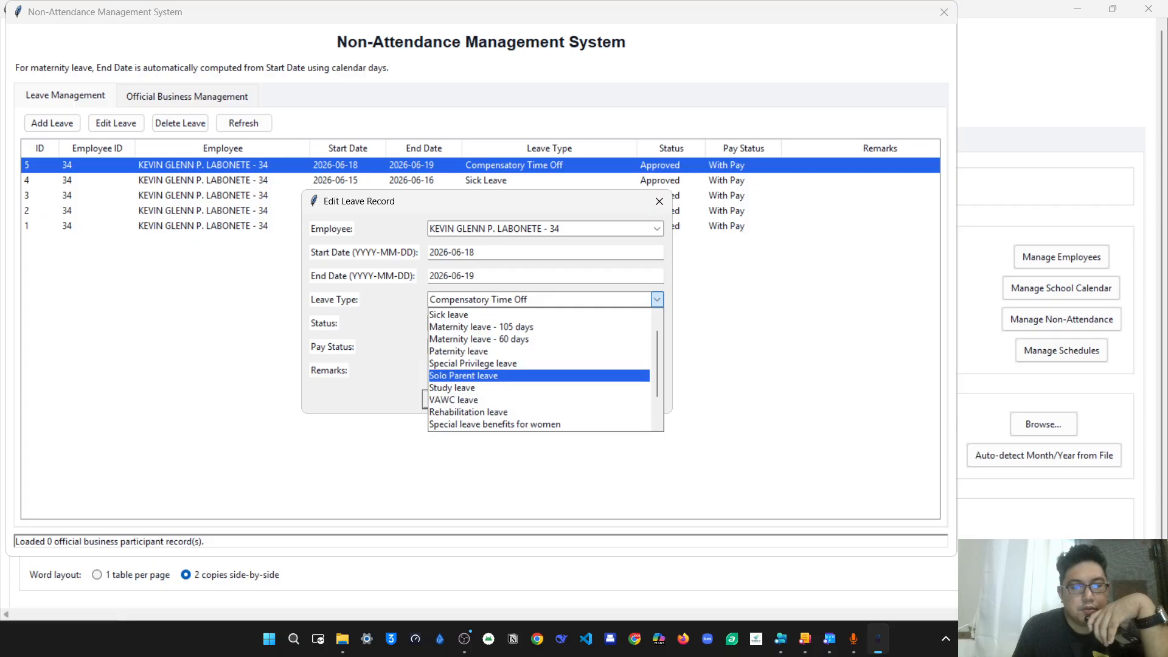
pyautogui.press('Escape')
pyautogui.click(452, 399)
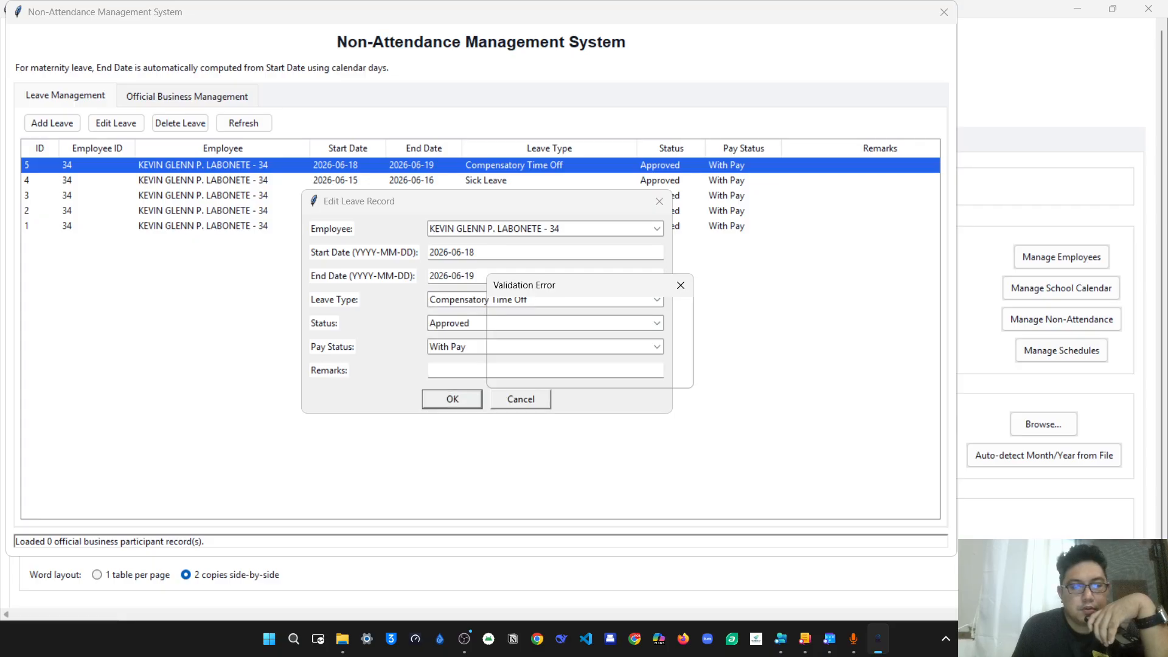
pyautogui.click(654, 372)
pyautogui.click(520, 399)
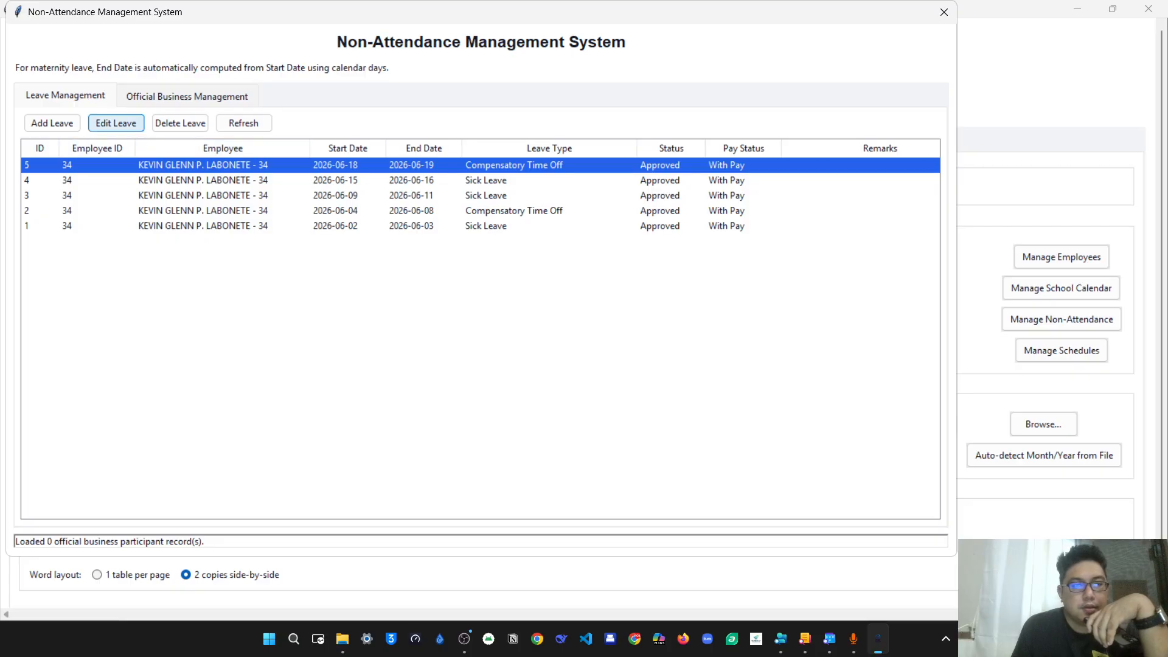
# Step: Change the leave type of the leave record starting 2026-06-18 to Vacation leave and save it
pyautogui.click(187, 96)
pyautogui.click(65, 96)
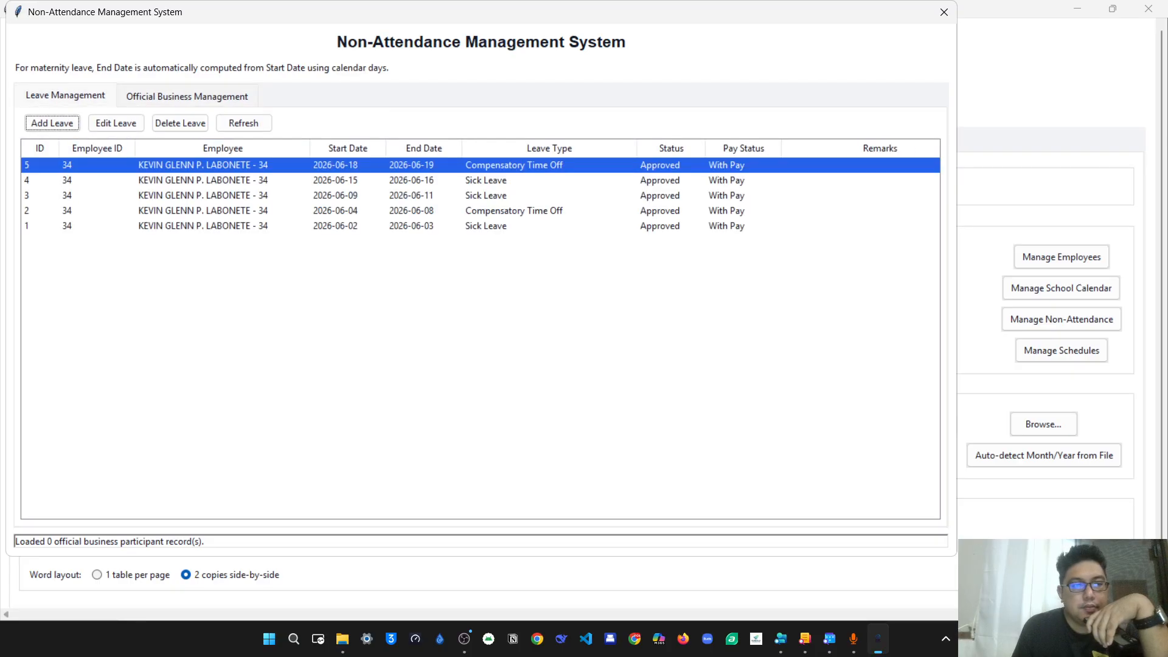
pyautogui.doubleClick(222, 165)
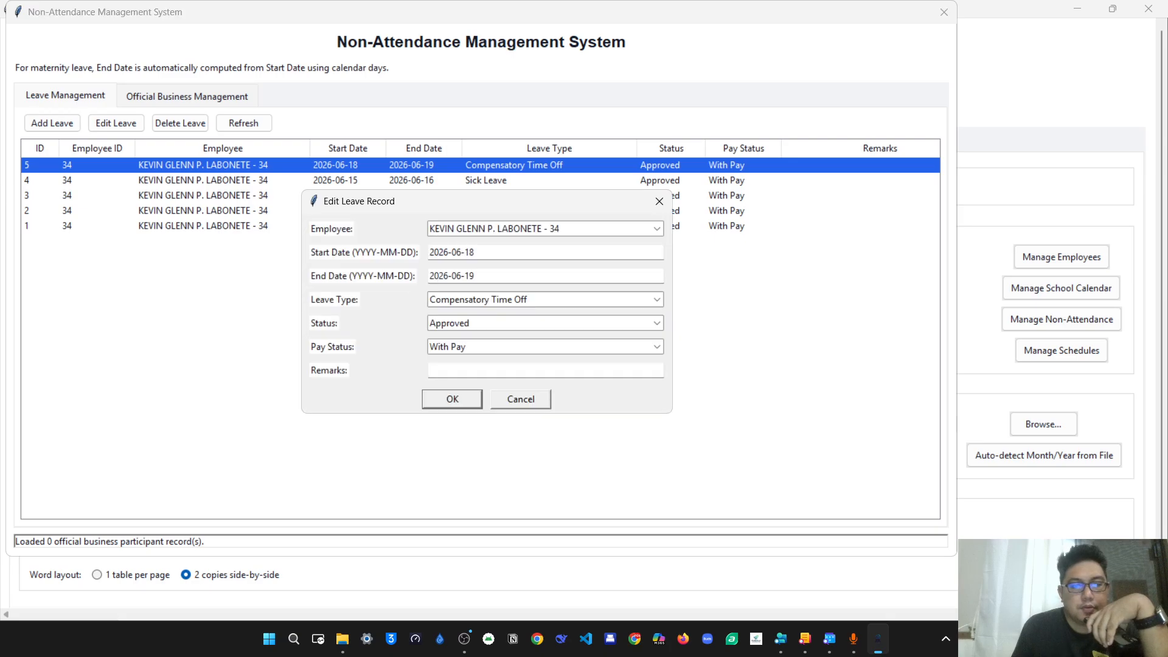
pyautogui.click(656, 299)
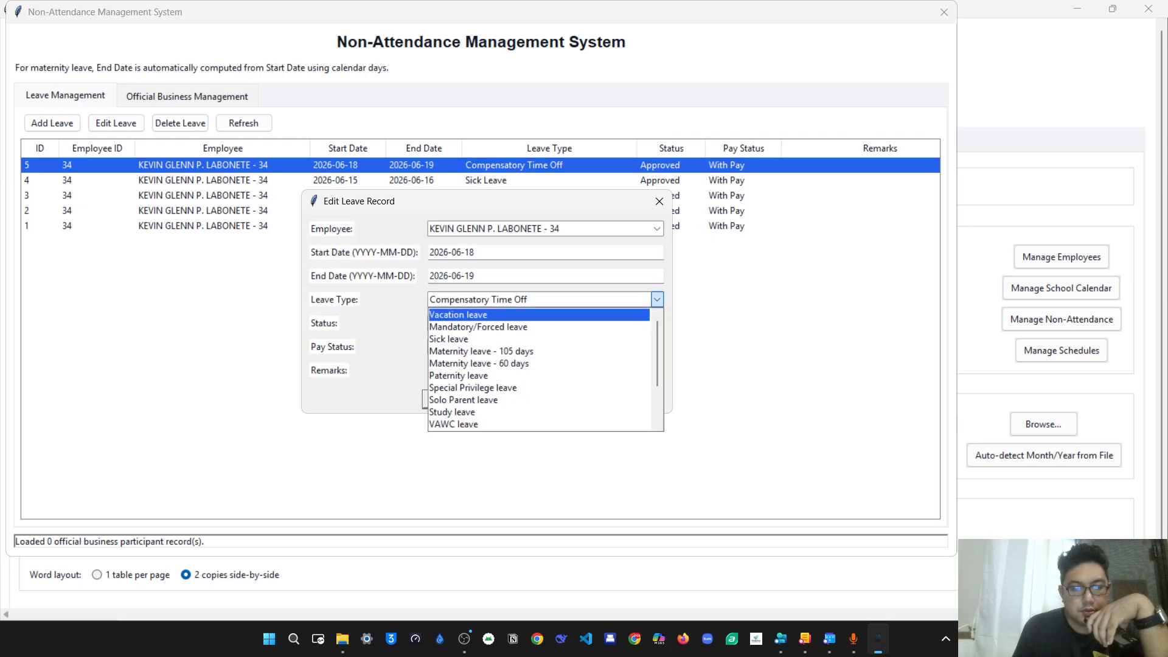
pyautogui.scroll(-3, 539, 369)
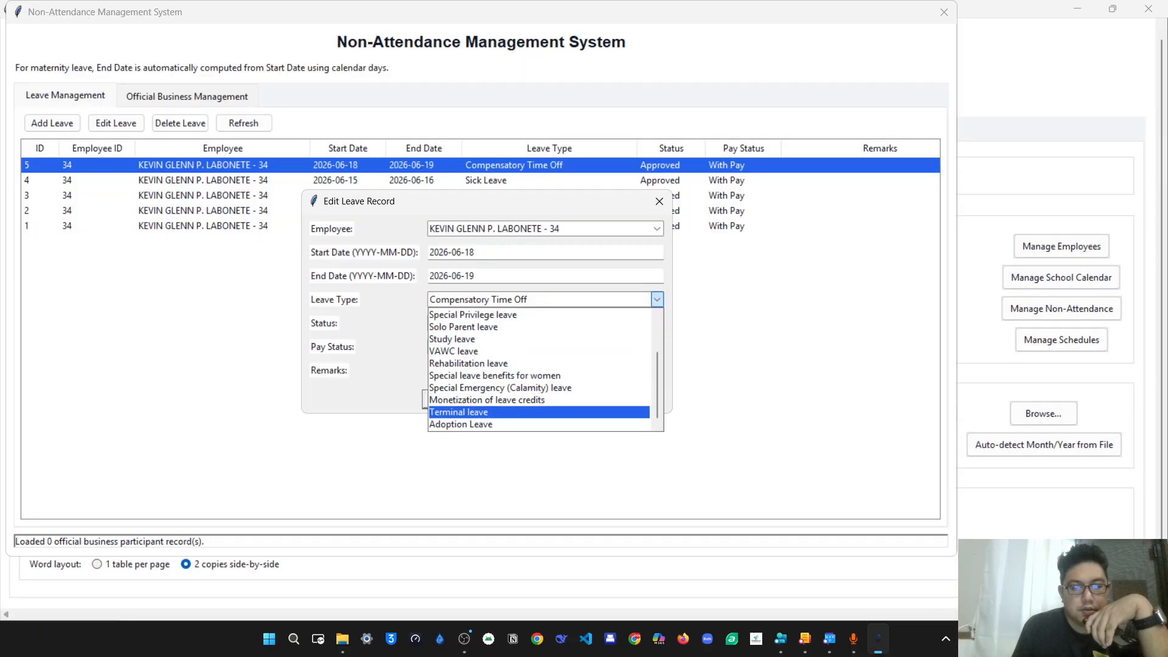
pyautogui.scroll(3, 539, 412)
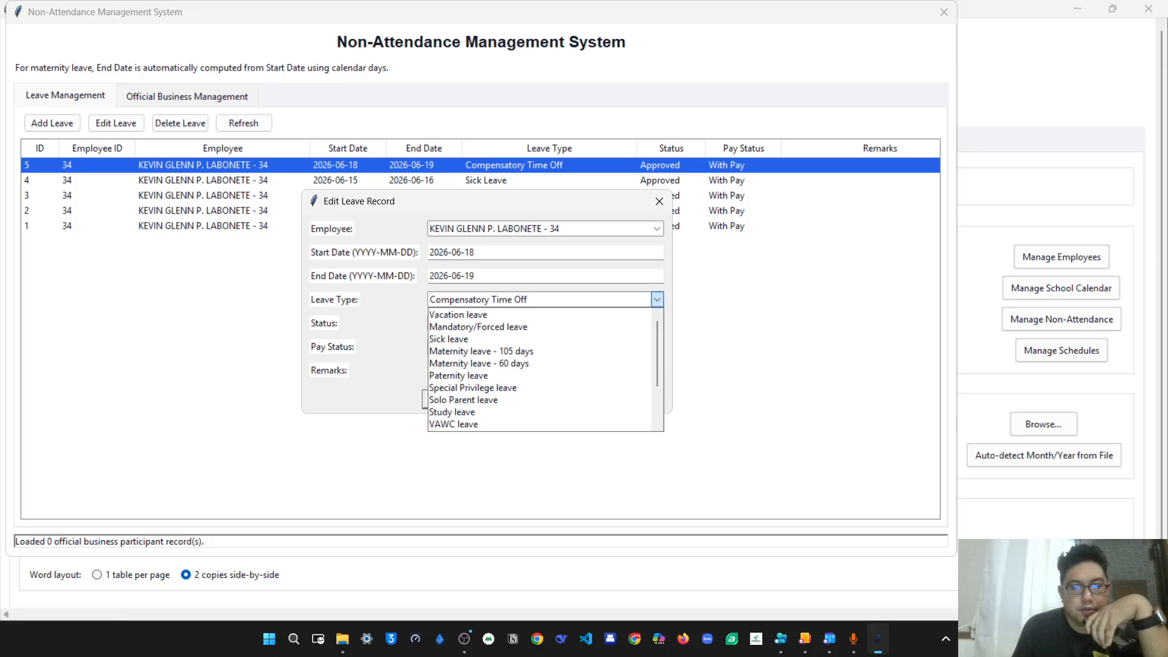
pyautogui.click(462, 314)
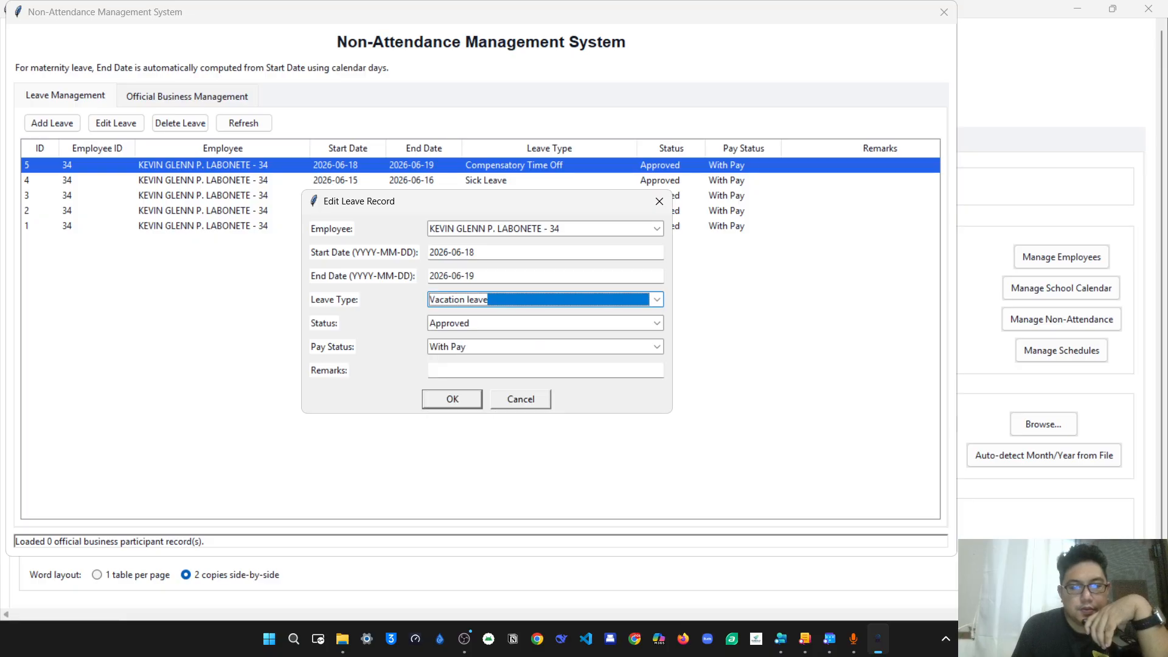
pyautogui.press('Return')
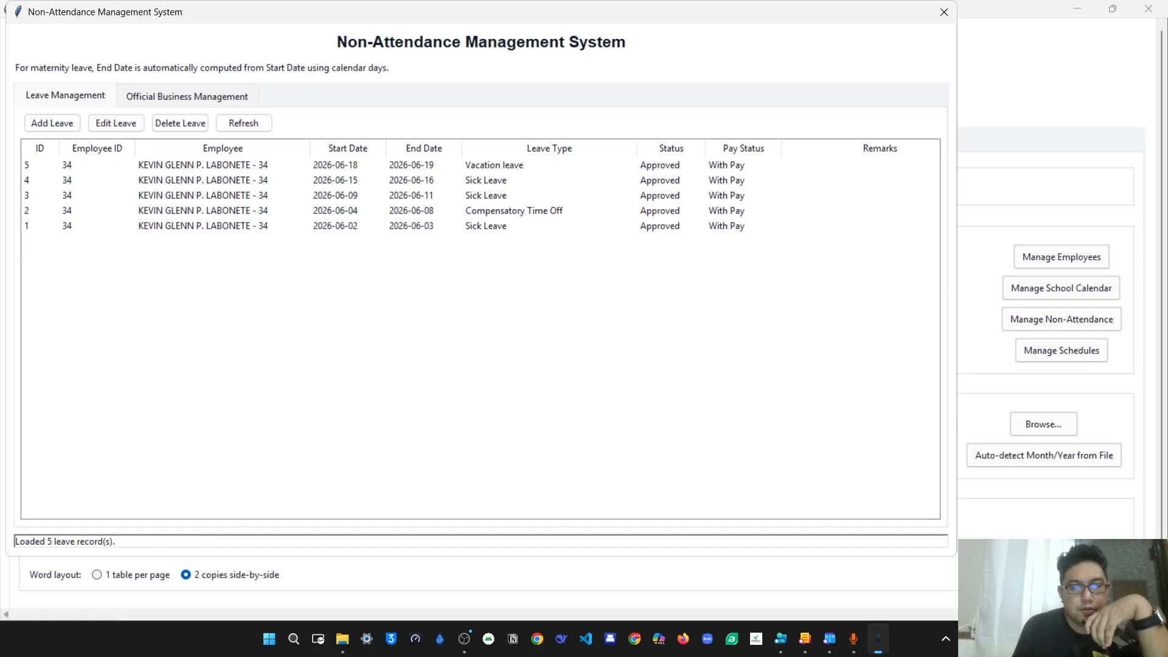
# Step: Change the leave type of the leave record starting 2026-06-04 to Vacation leave, save it and refresh the leave list
pyautogui.doubleClick(513, 210)
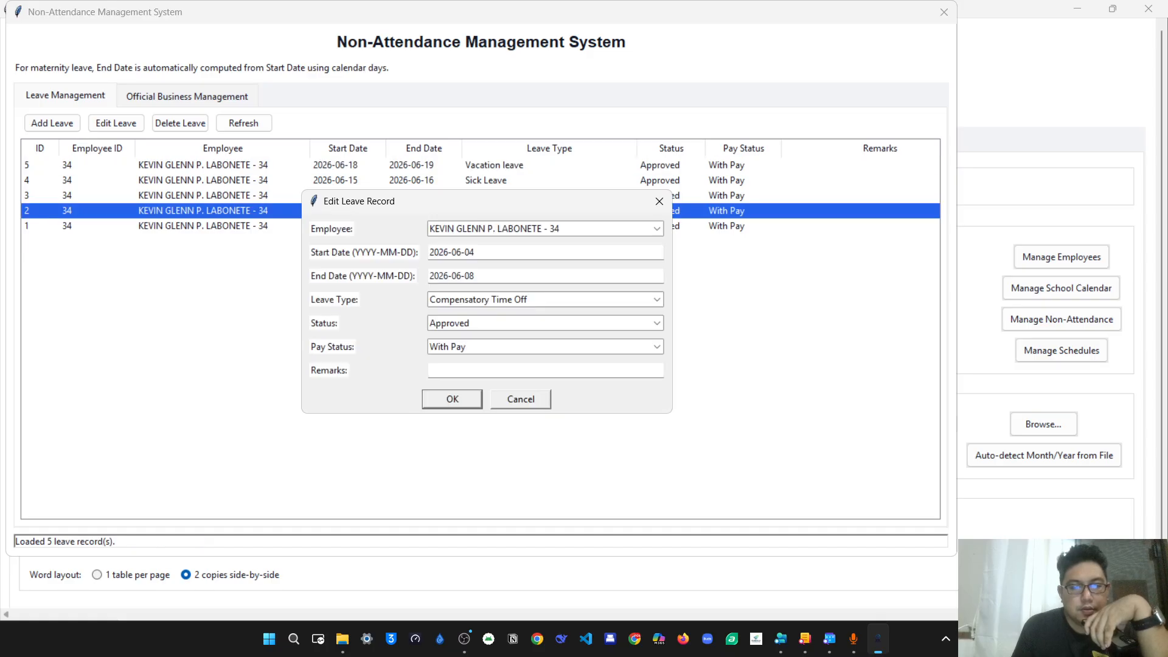
pyautogui.click(657, 299)
pyautogui.click(462, 315)
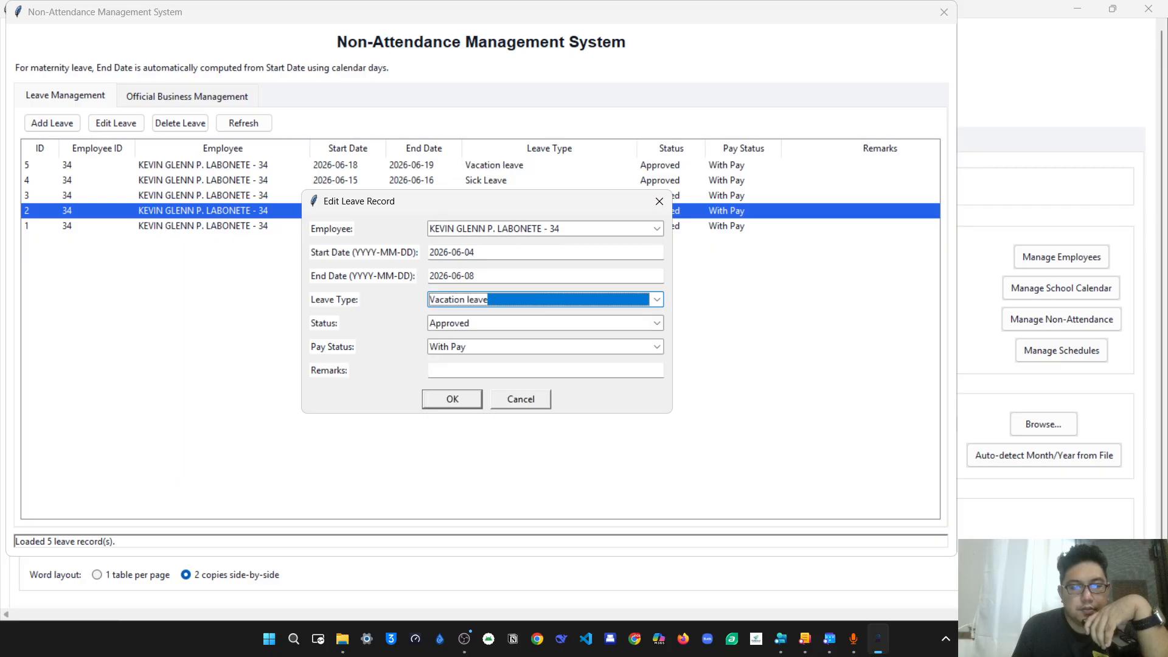
pyautogui.press('Return')
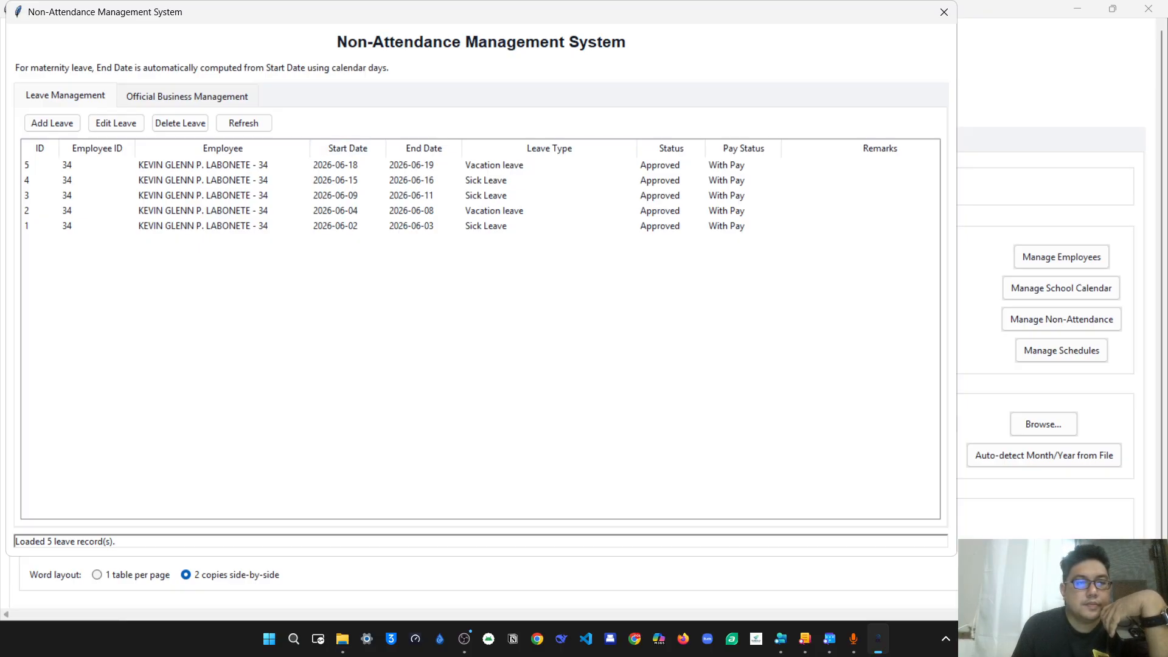
pyautogui.click(243, 123)
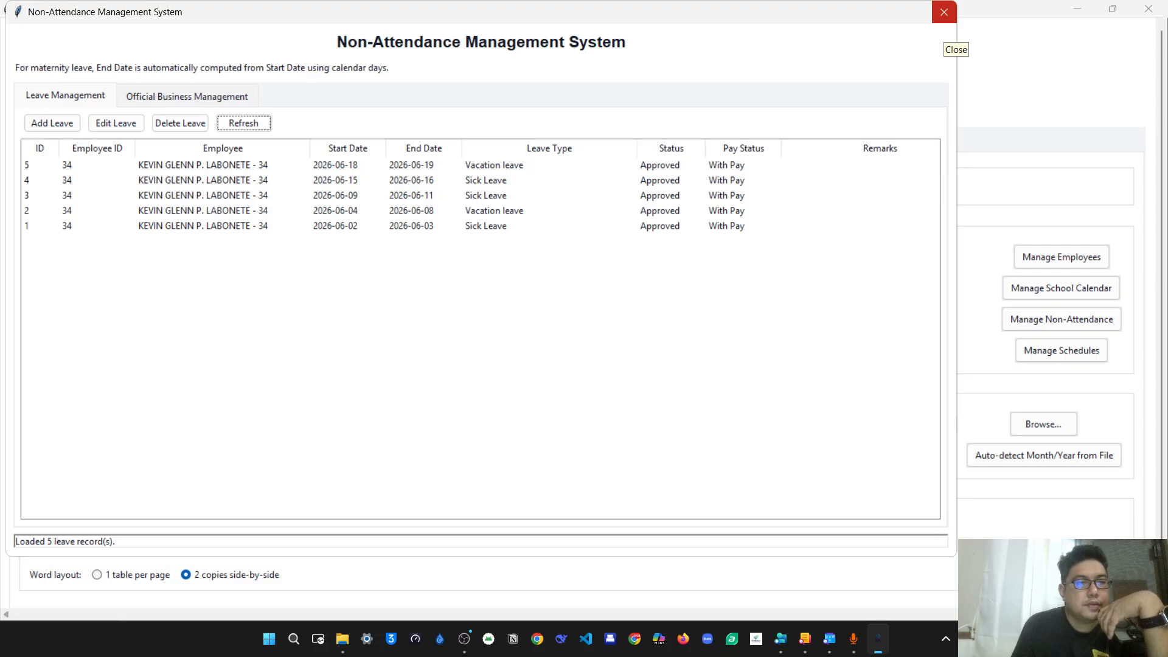
# Step: Begin a new official business record and select several adjacent employees near the end of the participants list
pyautogui.click(186, 96)
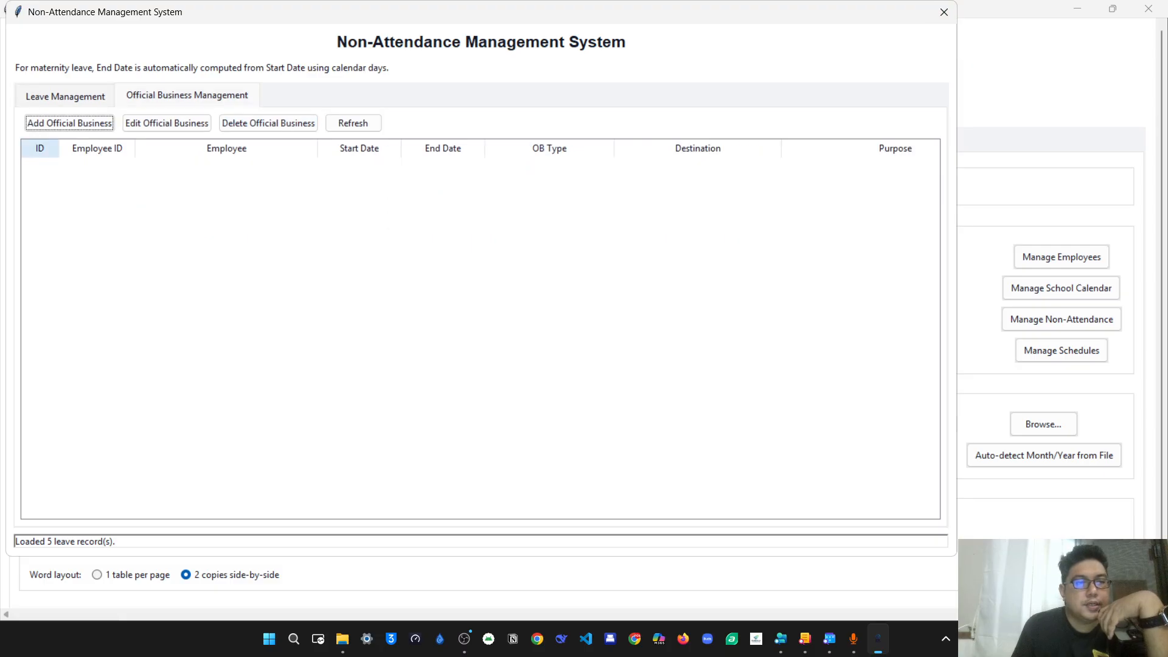
pyautogui.click(69, 122)
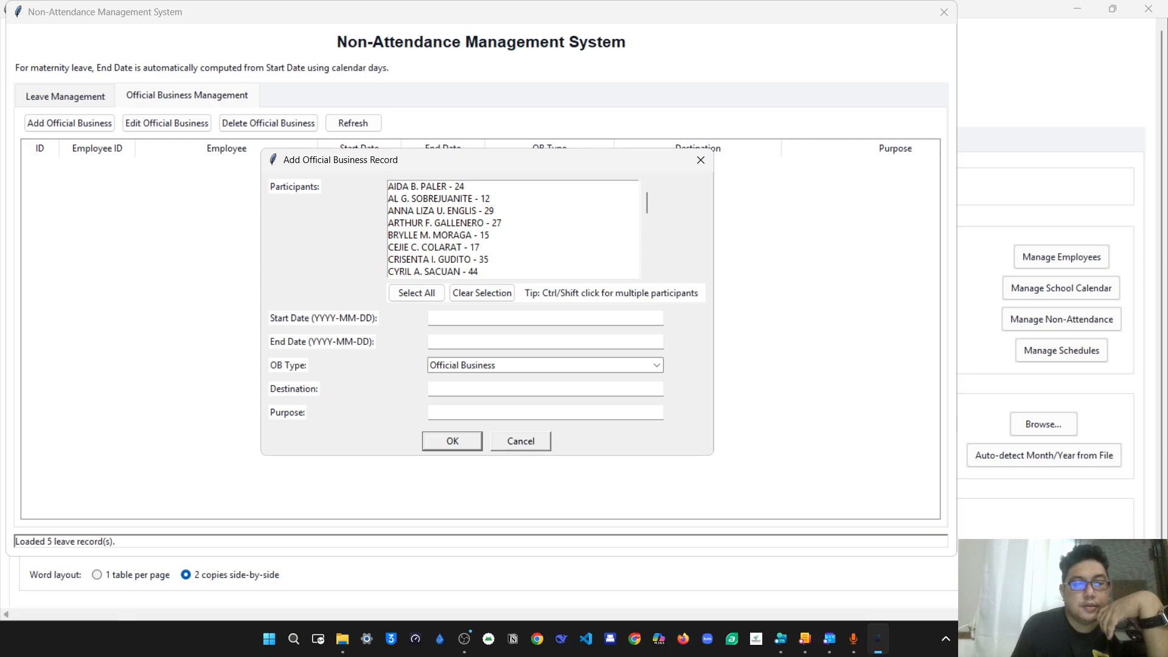
pyautogui.scroll(-15, 513, 228)
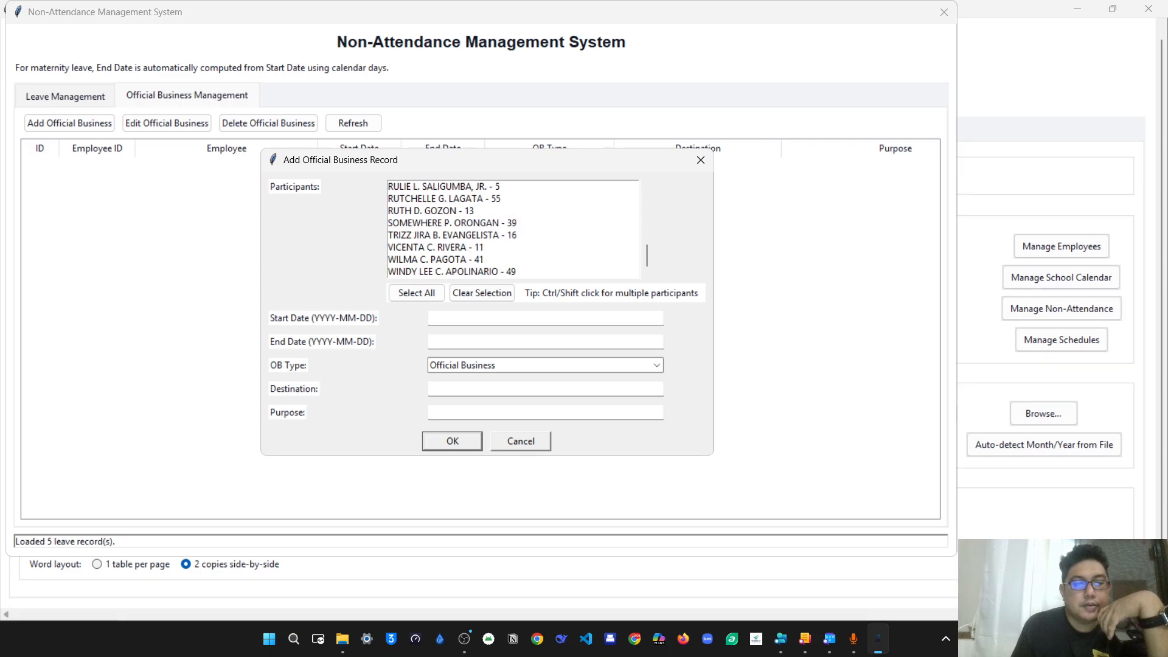
pyautogui.click(513, 224)
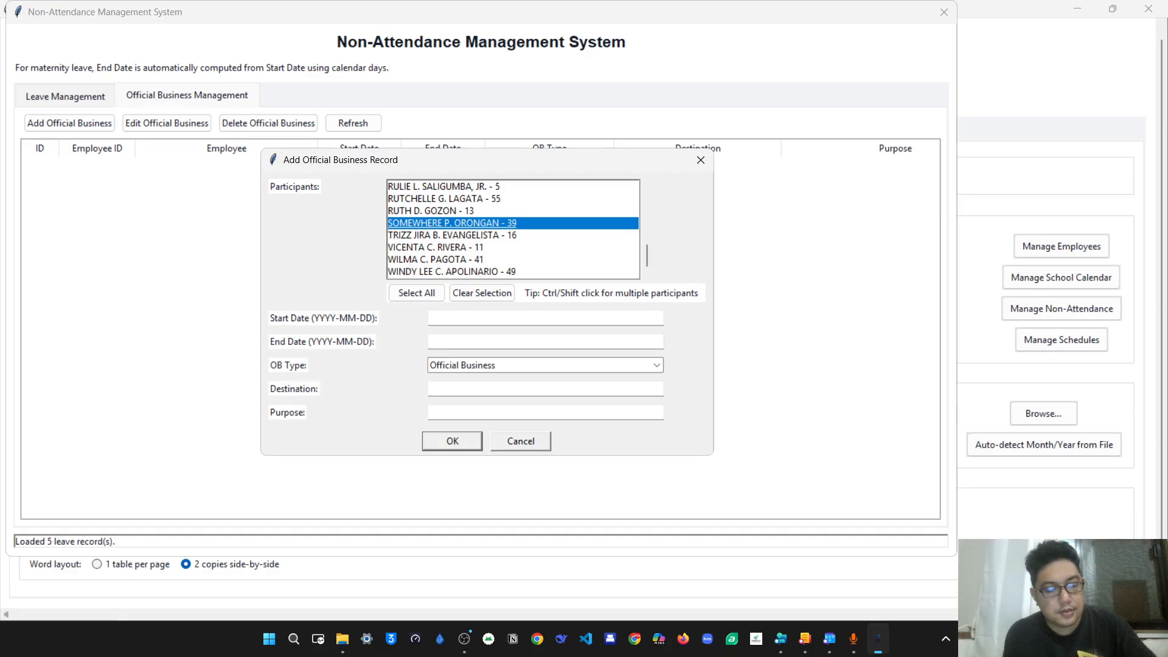
pyautogui.keyDown('ctrl'); pyautogui.click(513, 236); pyautogui.keyUp('ctrl')
pyautogui.keyDown('ctrl'); pyautogui.click(513, 248); pyautogui.keyUp('ctrl')
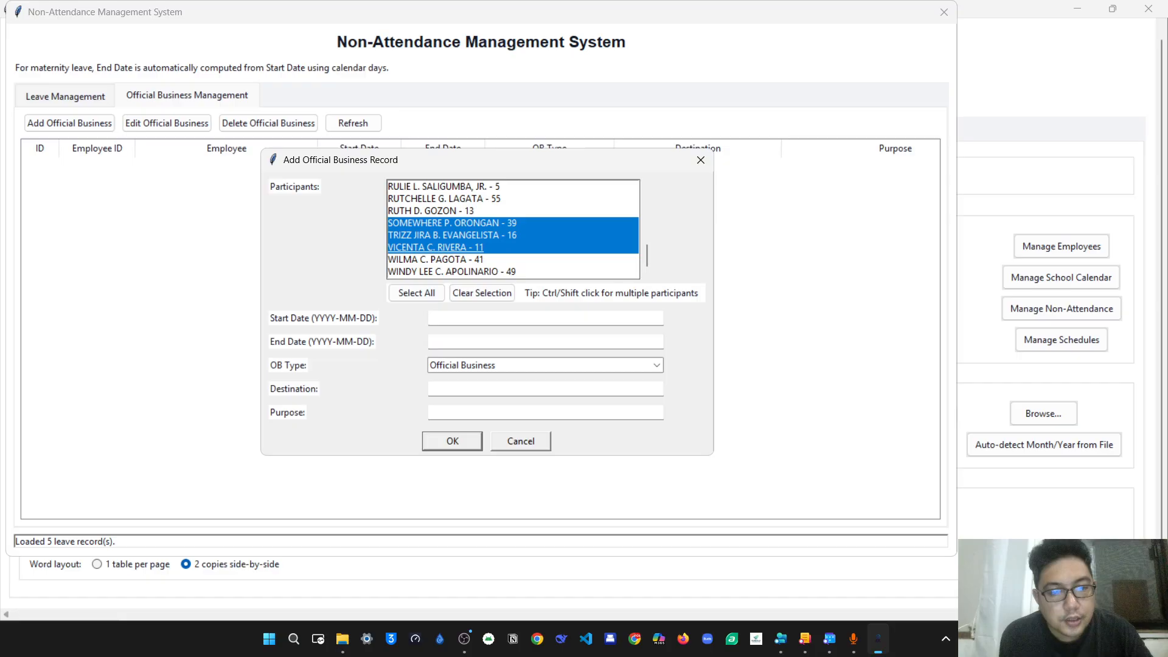
pyautogui.keyDown('ctrl'); pyautogui.click(513, 259); pyautogui.keyUp('ctrl')
# Step: Try selecting further participants elsewhere in the list, then cancel the new official business record
pyautogui.scroll(2, 513, 229)
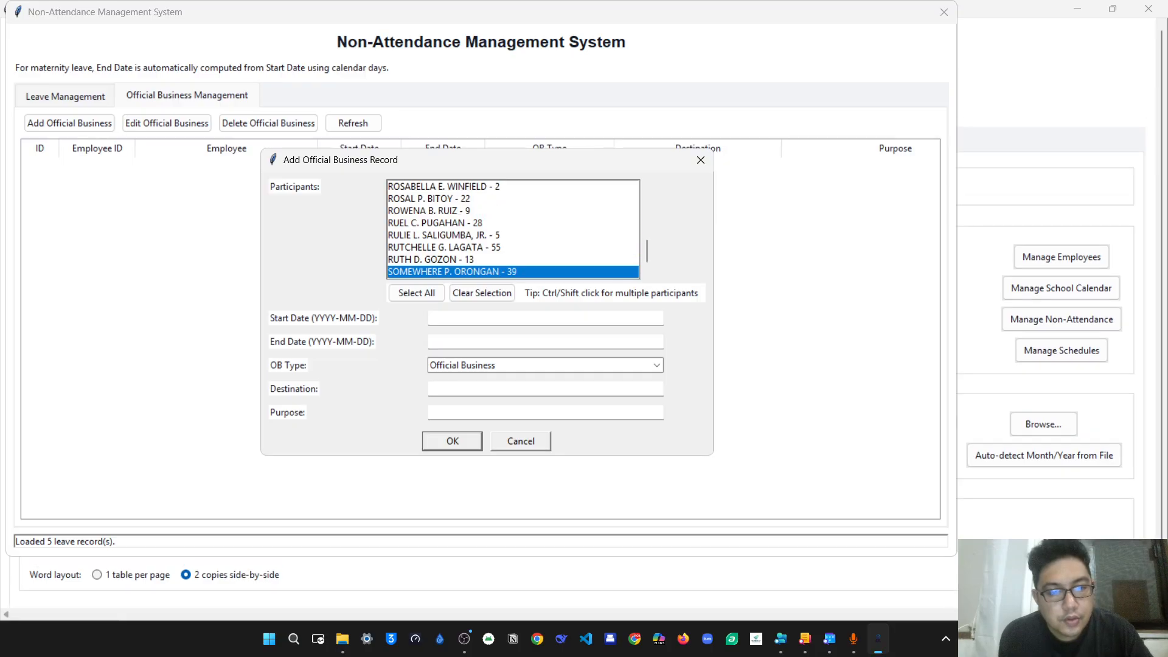
pyautogui.keyDown('ctrl'); pyautogui.click(513, 223); pyautogui.keyUp('ctrl')
pyautogui.scroll(-2, 513, 229)
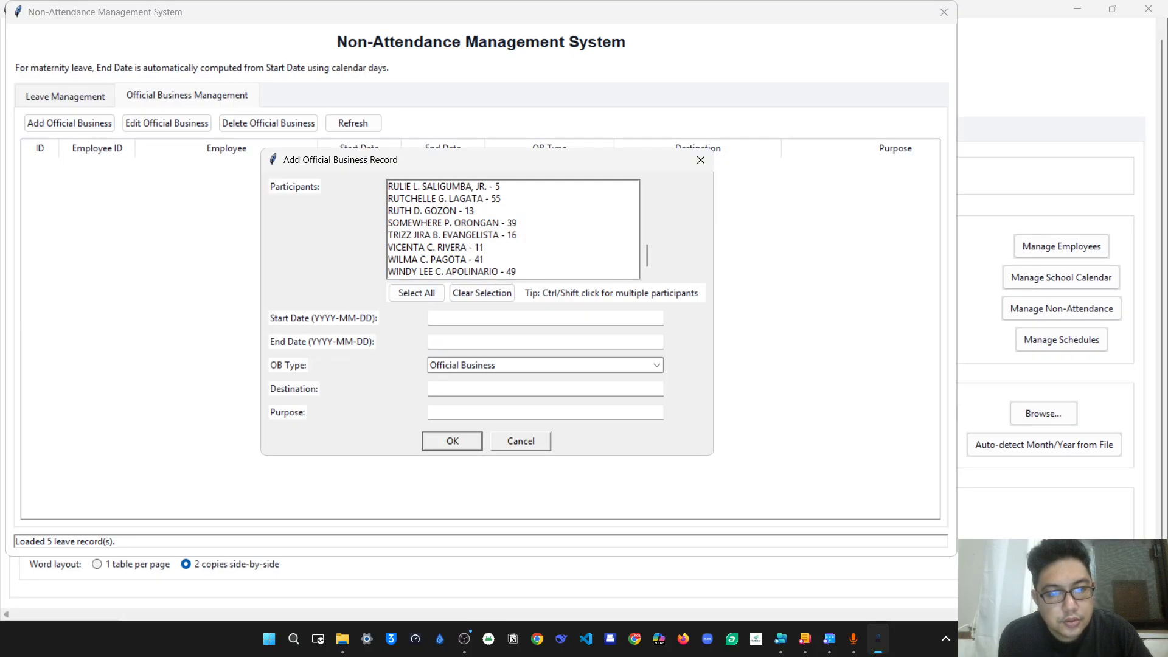
pyautogui.scroll(1, 512, 229)
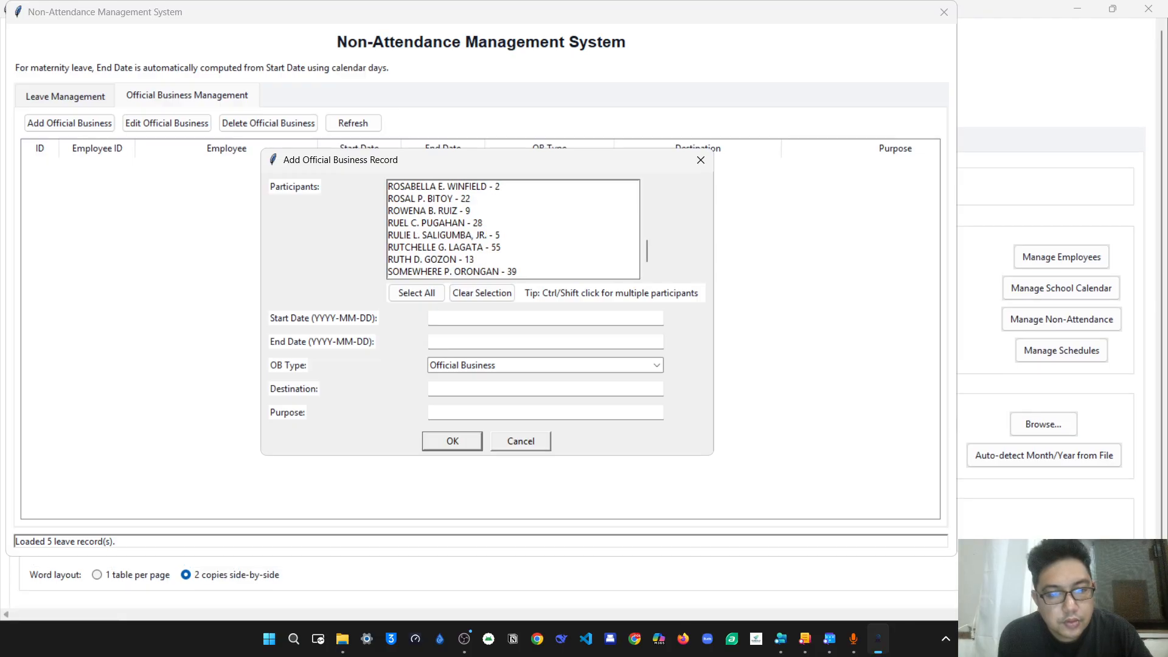
pyautogui.keyDown('ctrl'); pyautogui.click(512, 247); pyautogui.keyUp('ctrl')
pyautogui.keyDown('ctrl'); pyautogui.click(513, 235); pyautogui.keyUp('ctrl')
pyautogui.scroll(2, 513, 235)
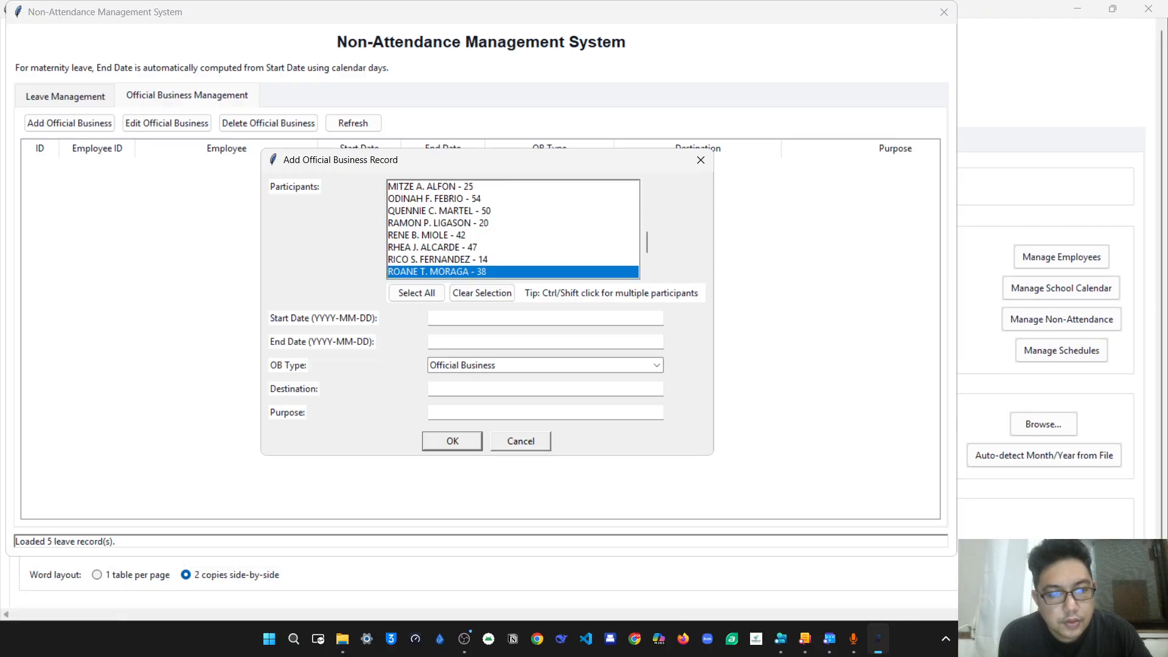
pyautogui.click(462, 235)
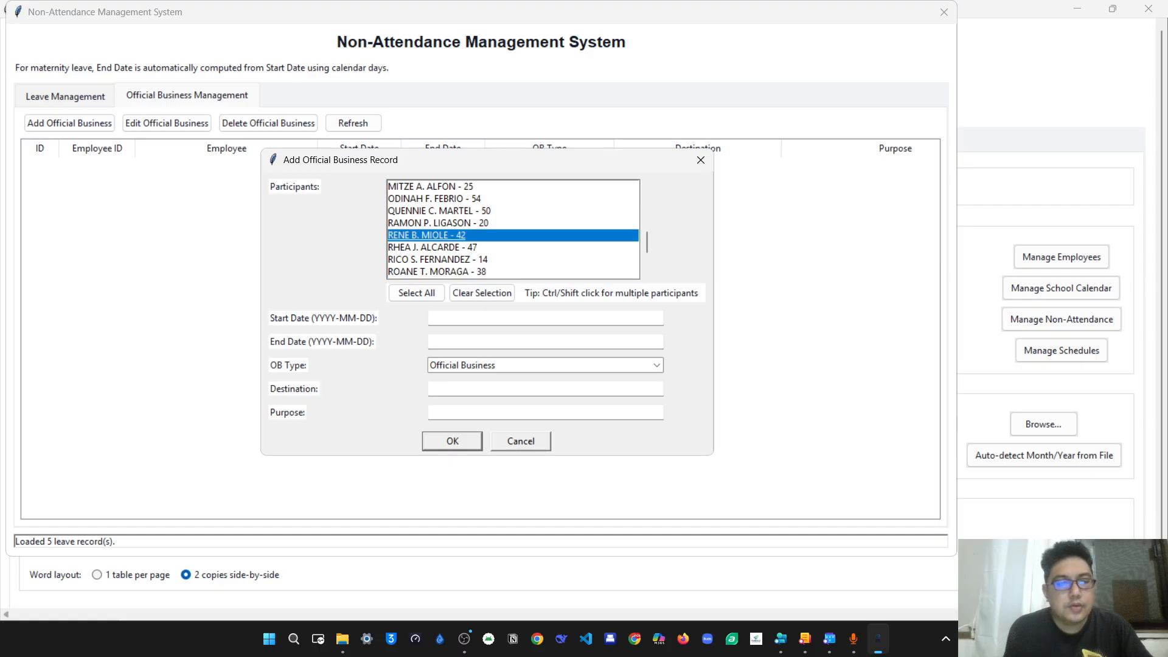
pyautogui.click(520, 442)
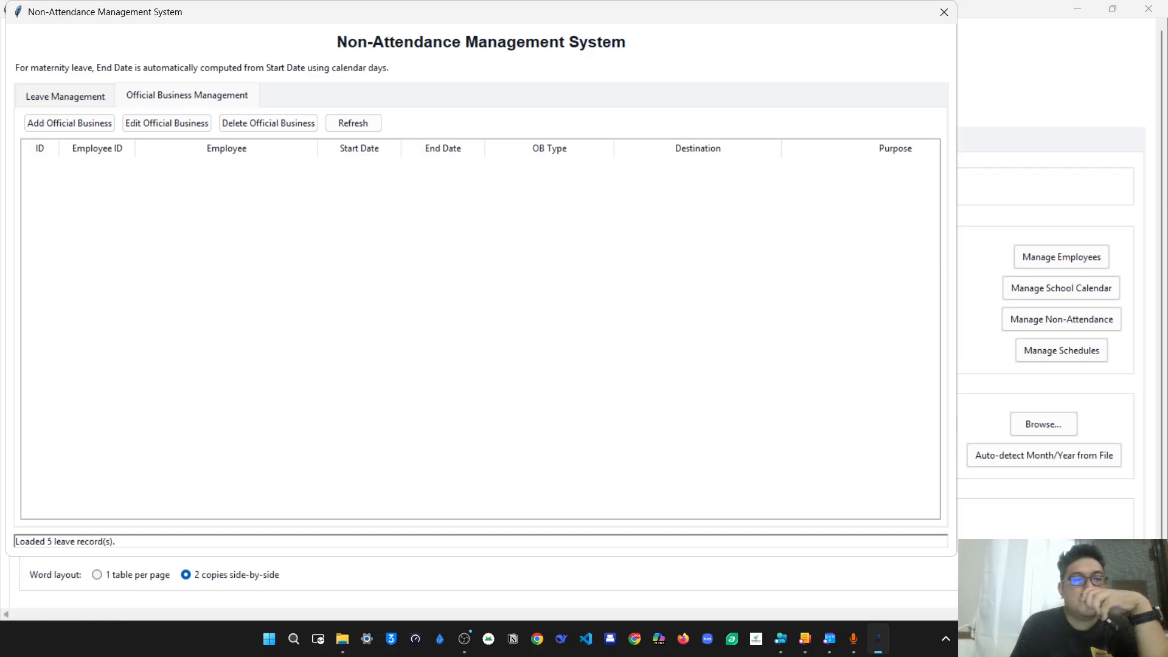
# Step: Close non-attendance management and choose All-June292026.dat from the NOLI NHS DTR folder as the biometric attendance file
pyautogui.click(944, 12)
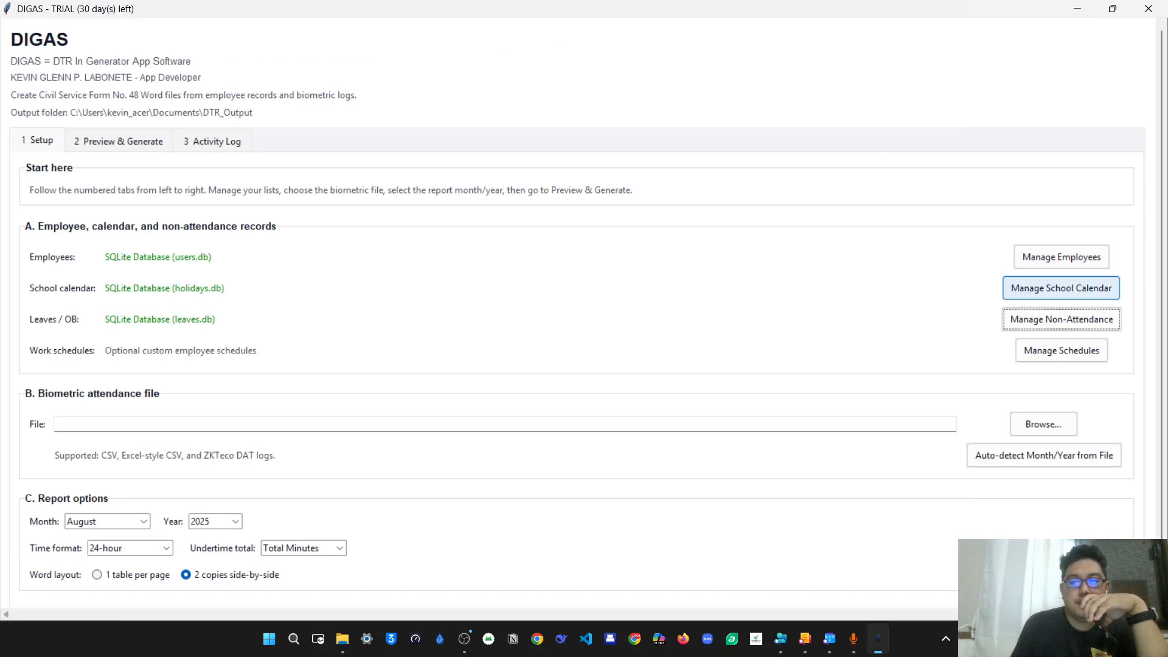
pyautogui.click(1043, 424)
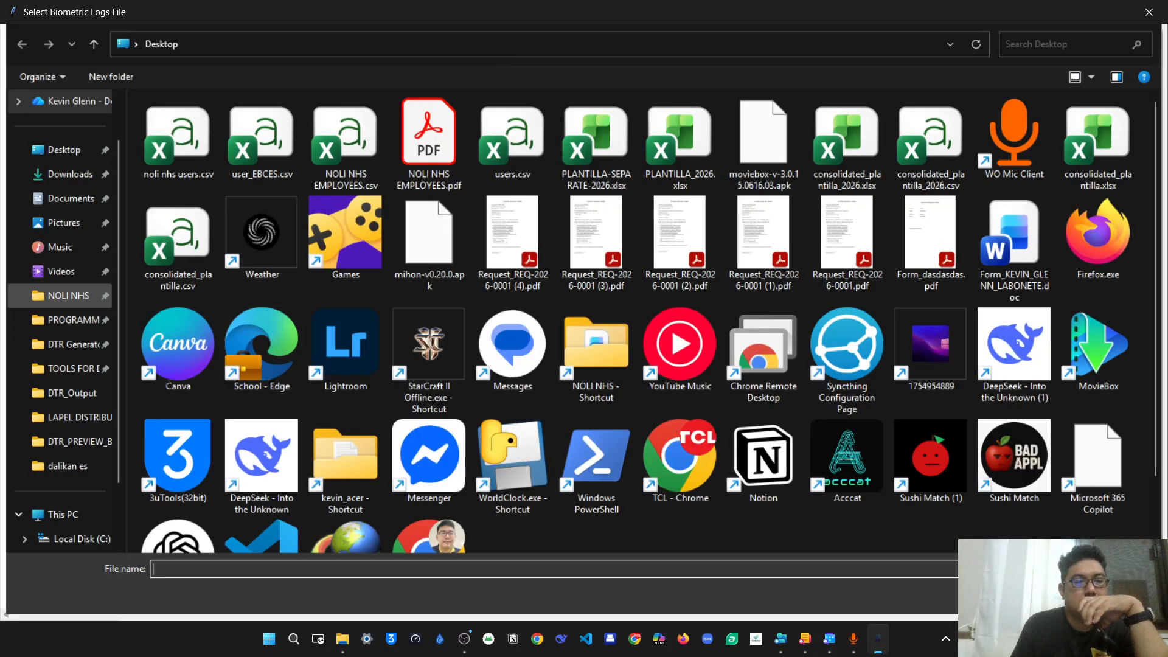
pyautogui.click(68, 295)
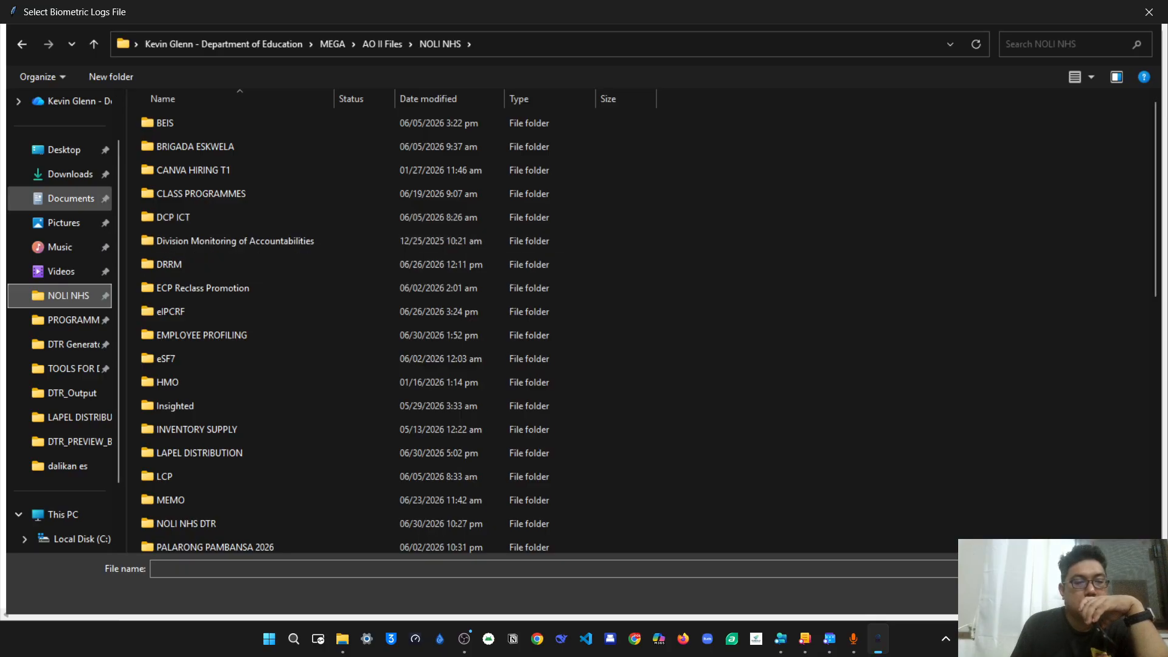
pyautogui.click(71, 199)
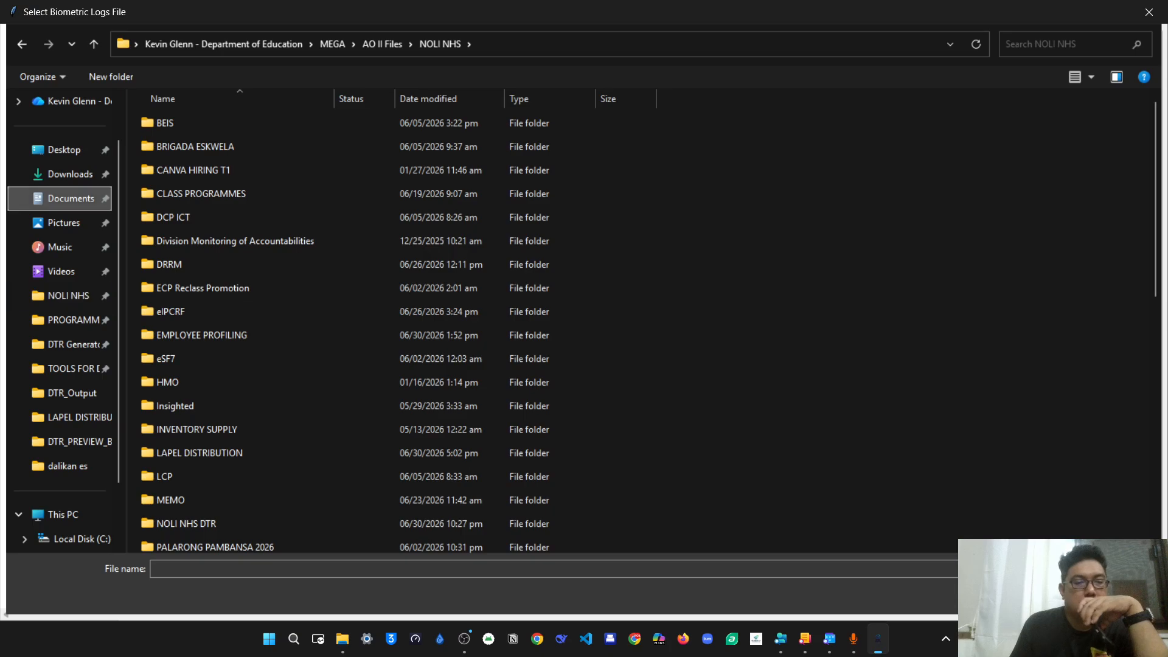
pyautogui.click(68, 295)
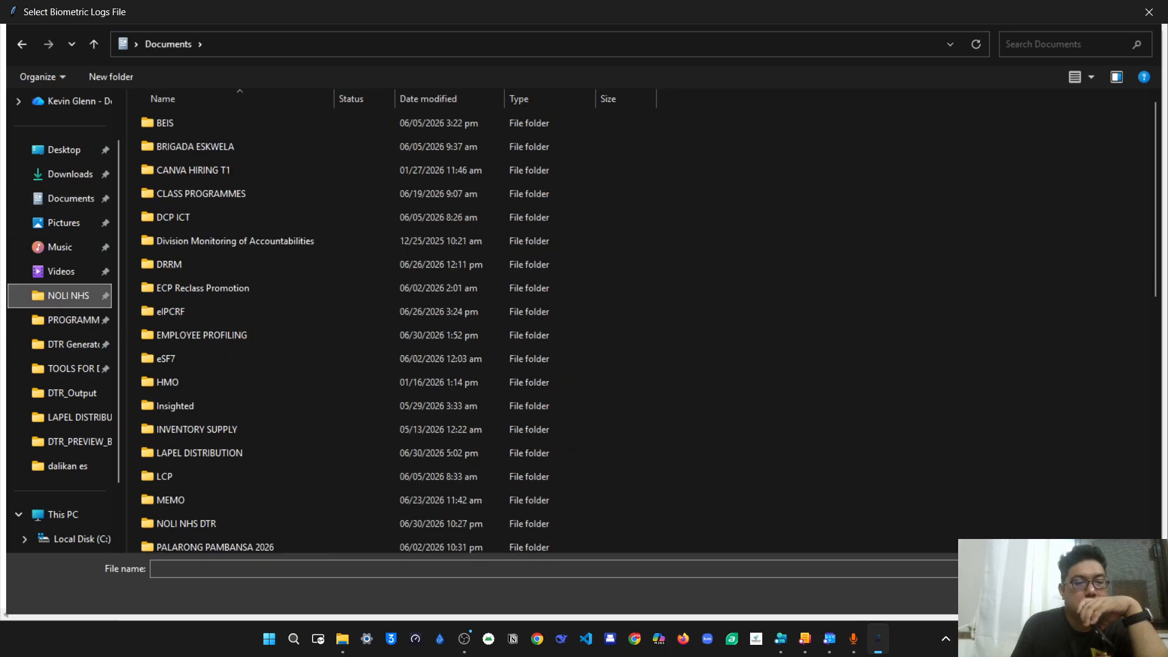
pyautogui.scroll(-2, 365, 289)
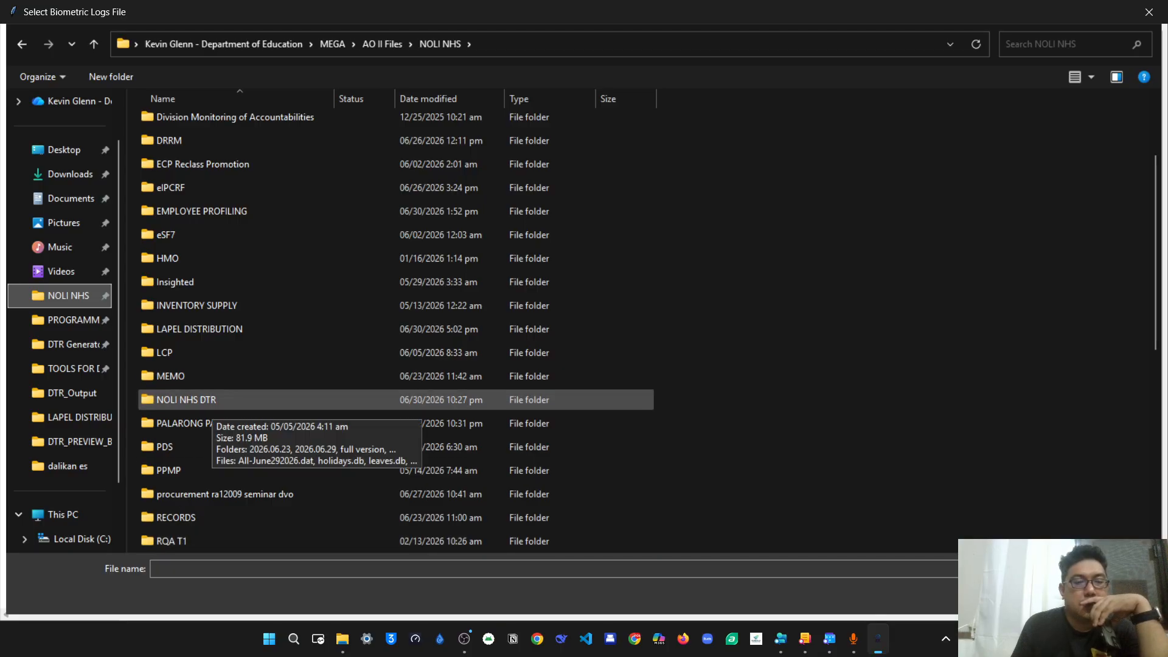
pyautogui.scroll(-1, 279, 395)
pyautogui.doubleClick(185, 329)
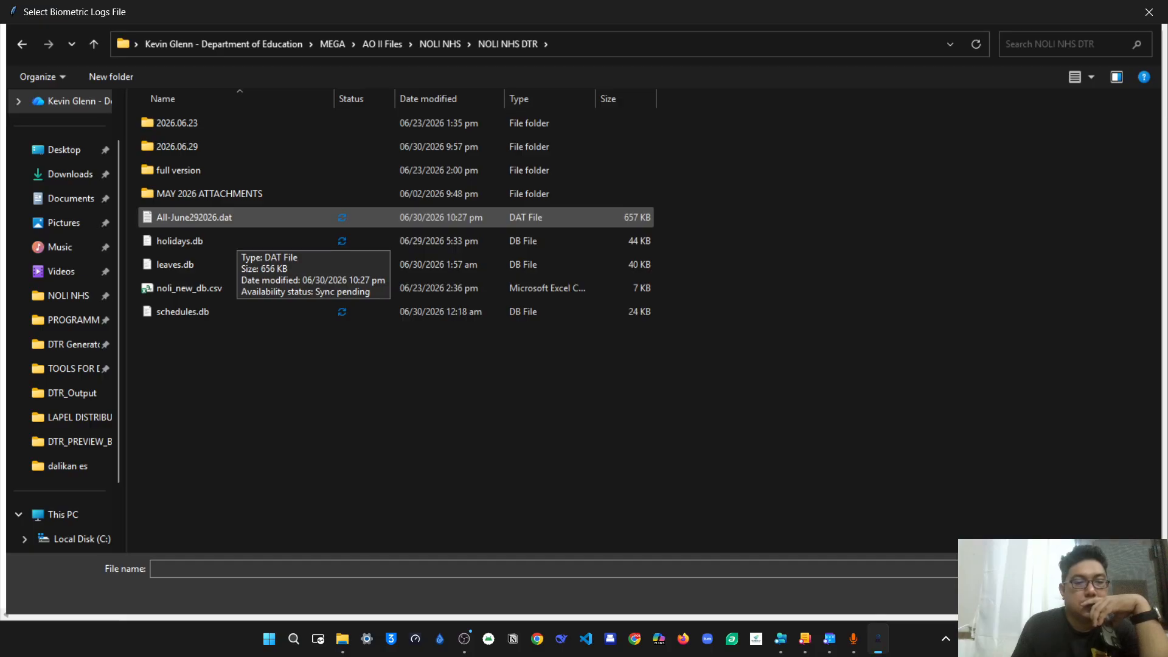
pyautogui.doubleClick(234, 219)
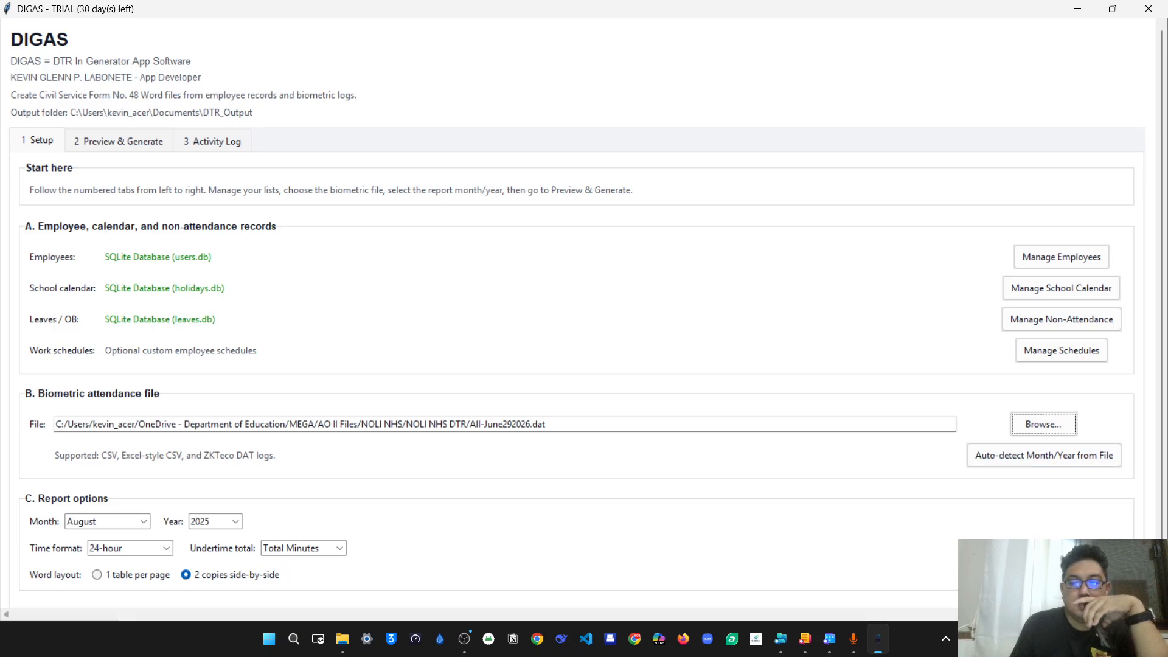
# Step: Auto-detect the report month and year from the biometric file and dismiss the message
pyautogui.click(1044, 455)
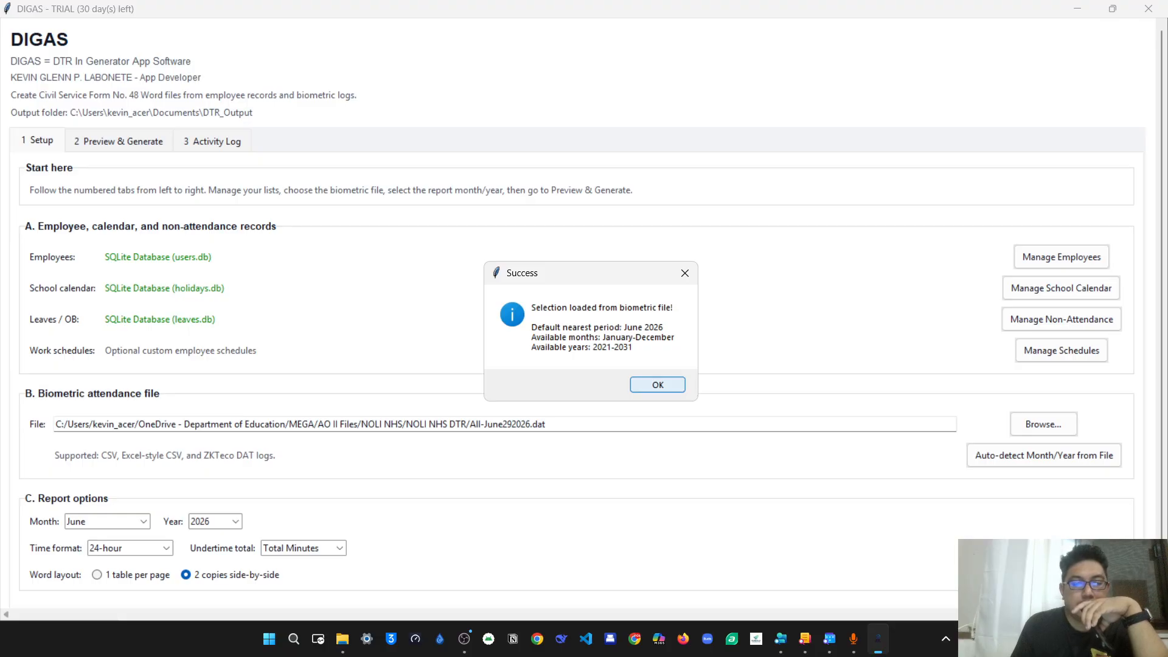
pyautogui.click(657, 384)
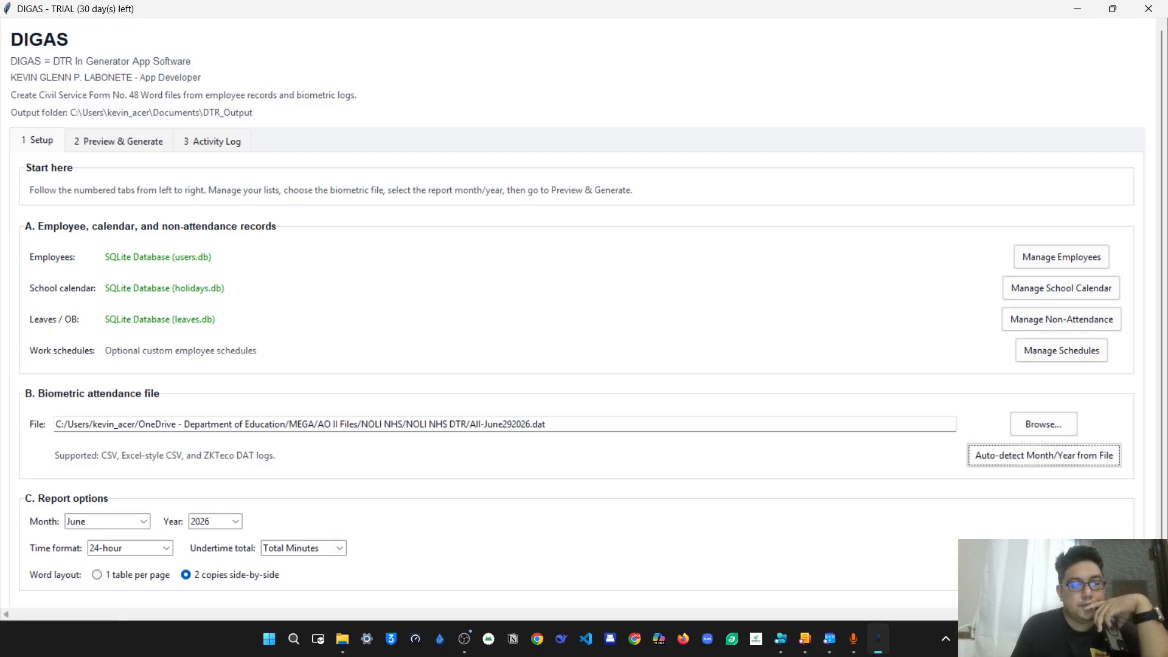
# Step: Review the undertime total options with Total Minutes chosen, and switch the Word layout to 1 table per page and back to 2 copies side-by-side
pyautogui.click(340, 548)
pyautogui.click(303, 564)
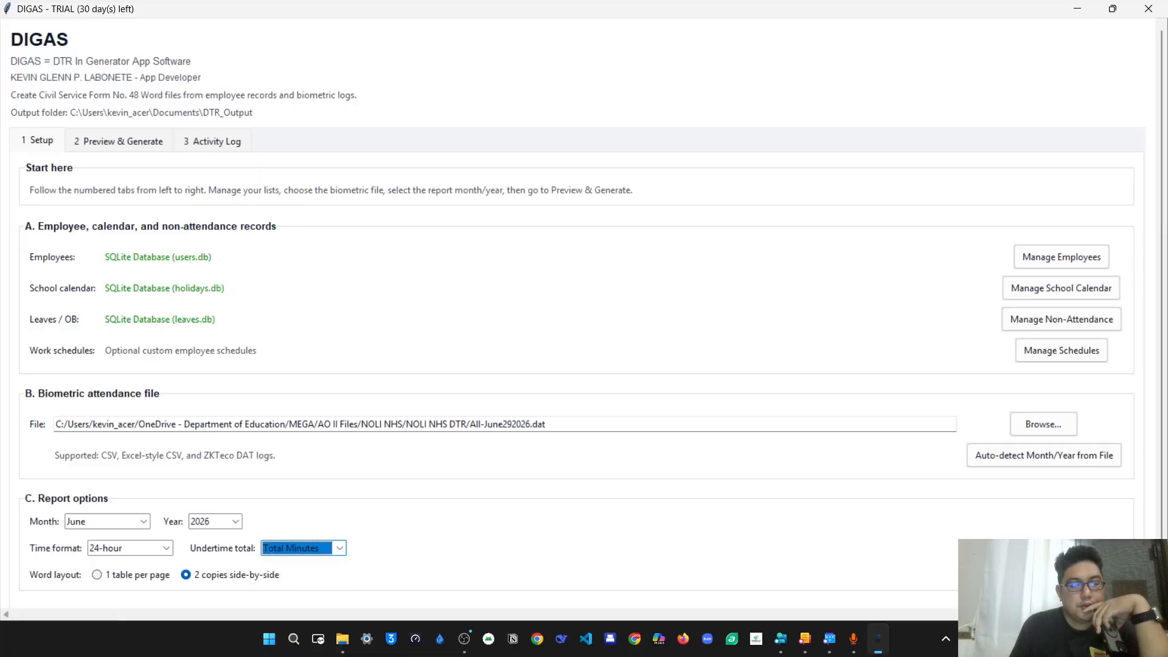
pyautogui.click(340, 548)
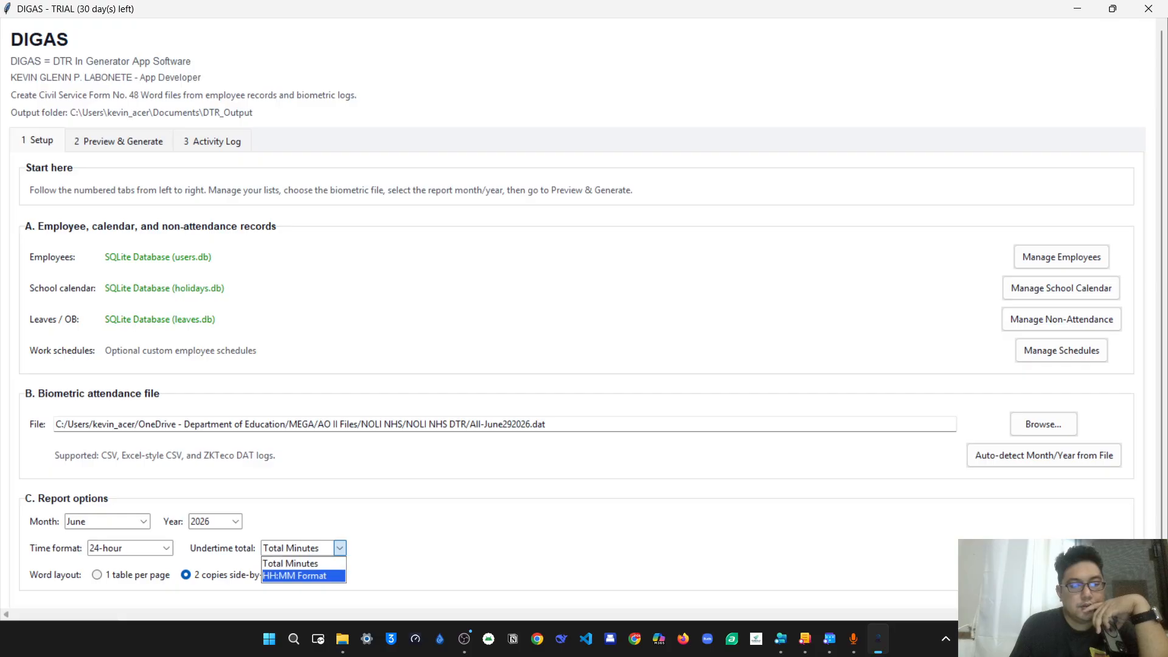
pyautogui.click(303, 563)
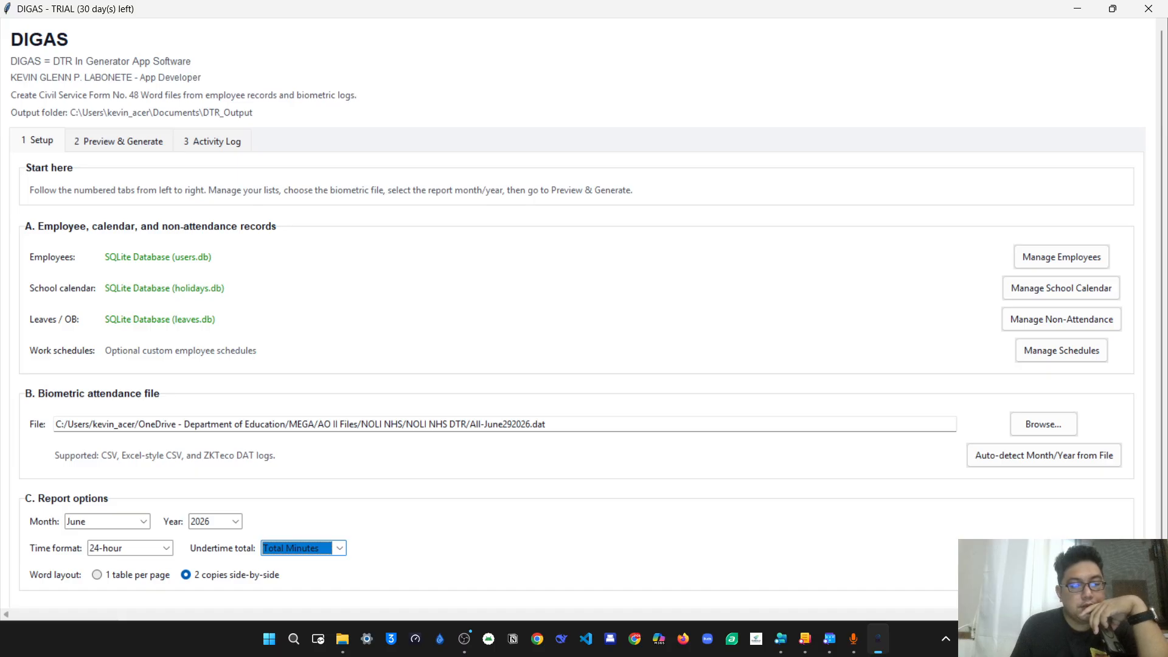
pyautogui.click(115, 575)
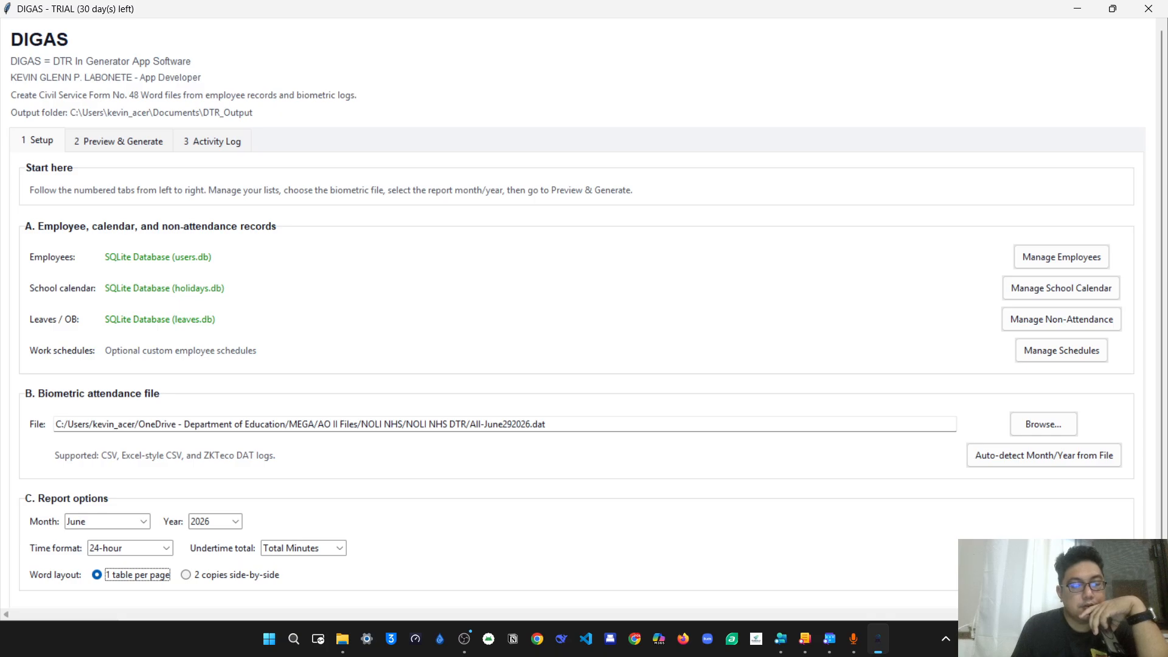
pyautogui.press('Tab')
pyautogui.press('space')
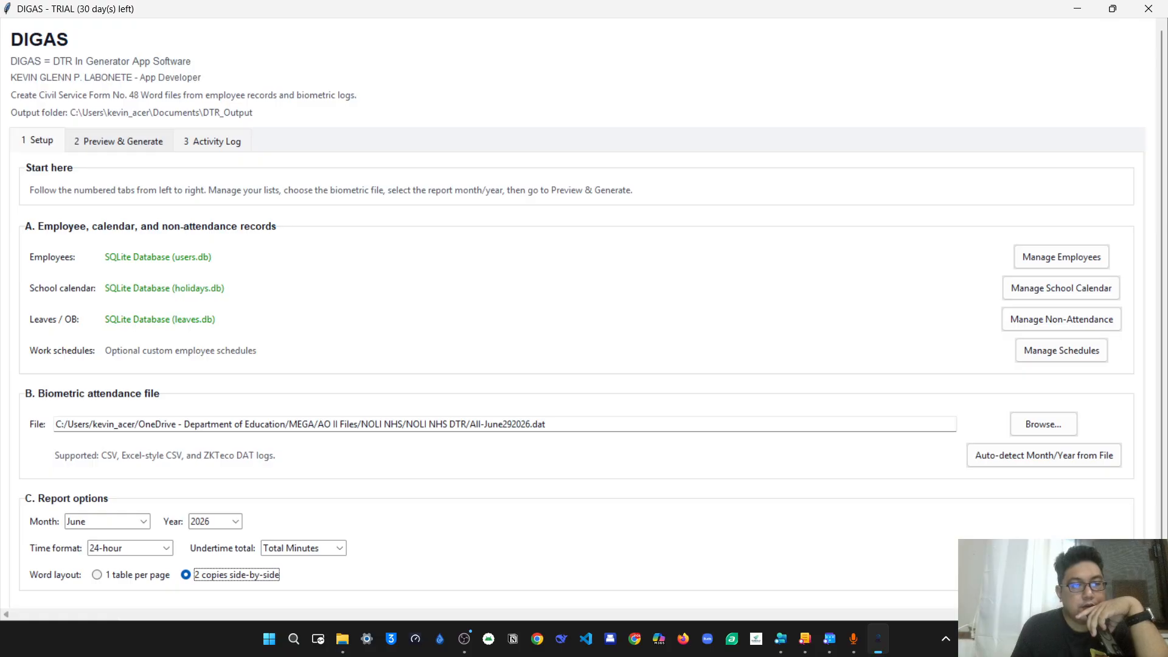
# Step: Go to the preview and generation stage, load the employee, calendar, leave and biometric data, and dismiss the message
pyautogui.click(118, 141)
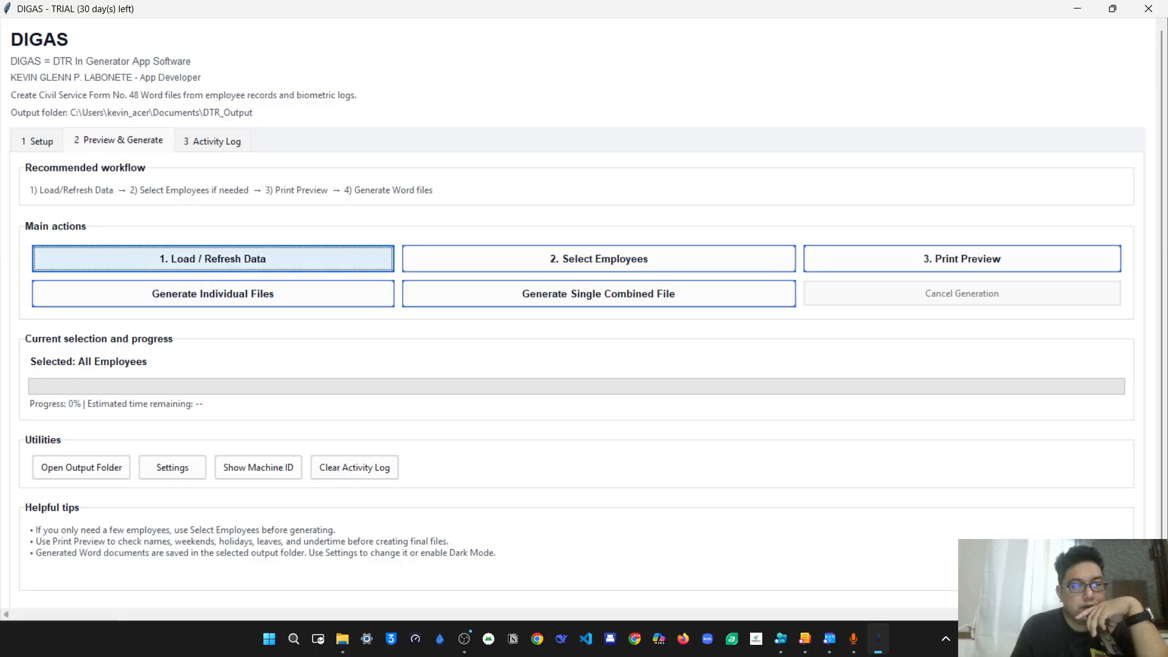
pyautogui.click(213, 259)
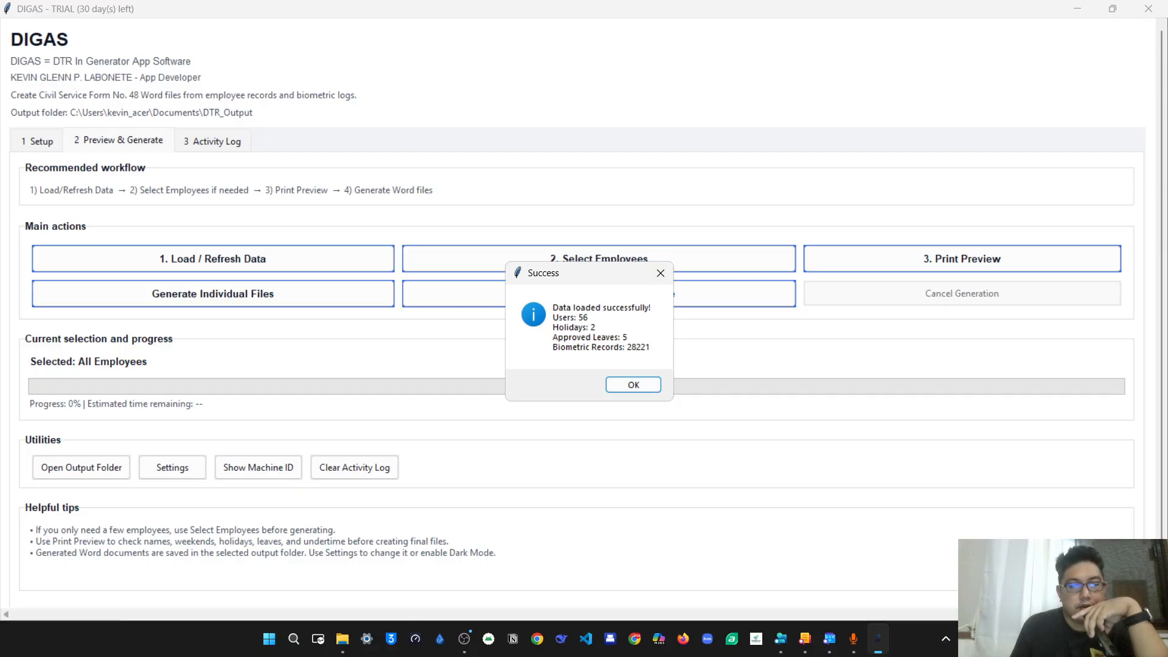
pyautogui.click(633, 384)
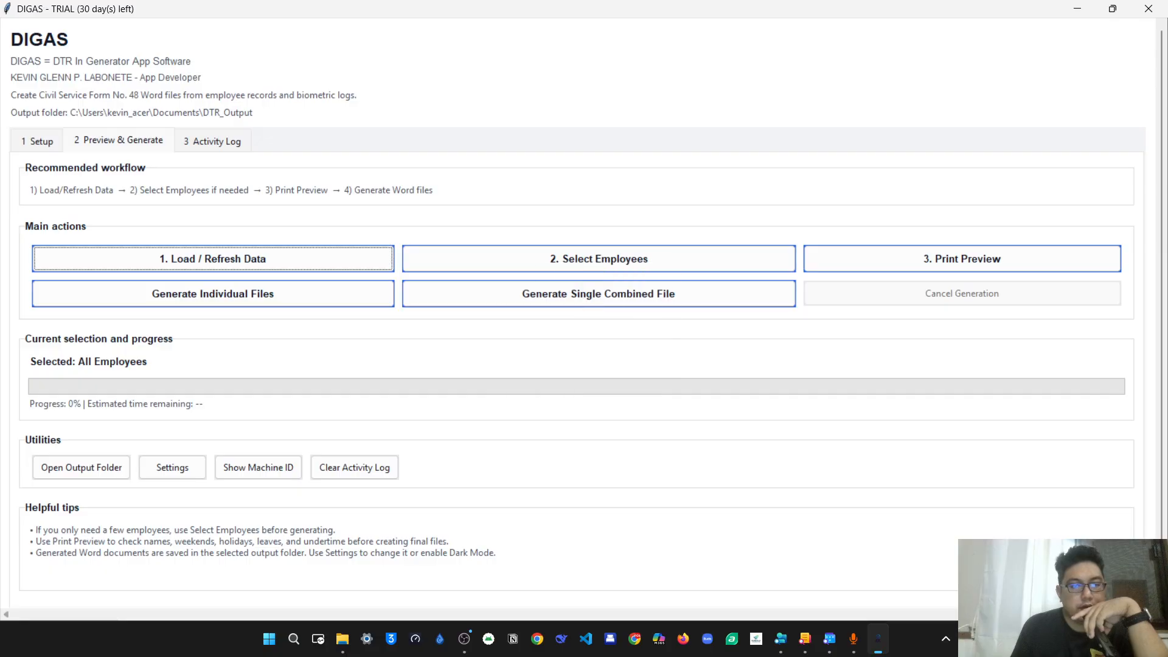
# Step: Select all employees for DTR generation and apply the selection
pyautogui.click(599, 259)
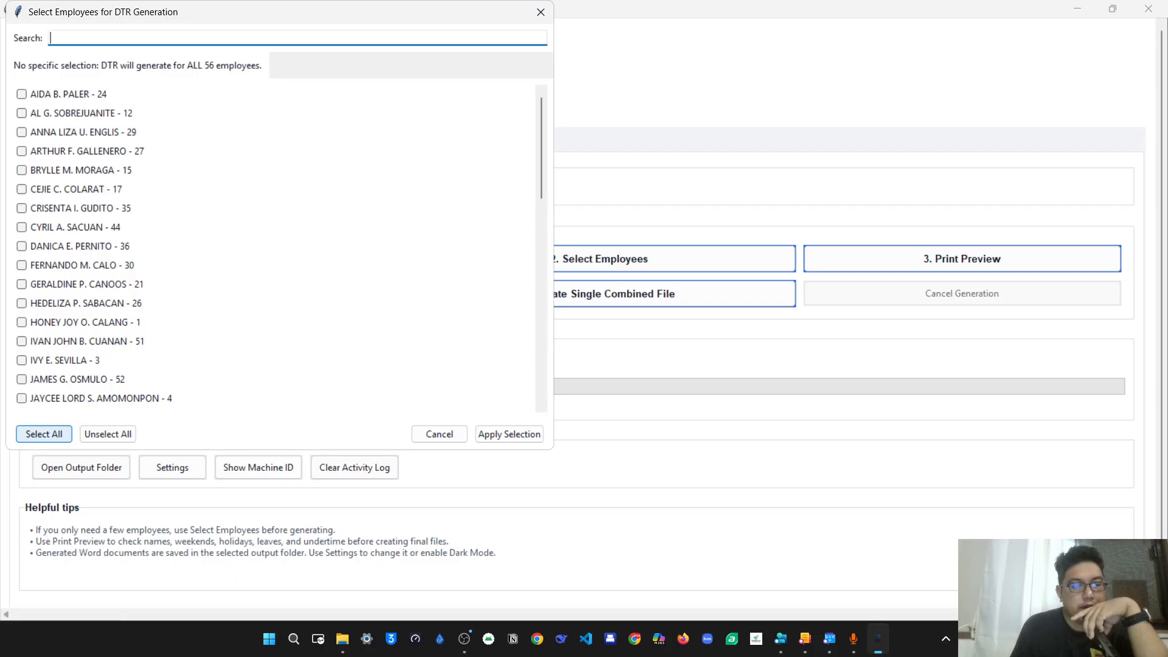
pyautogui.click(44, 434)
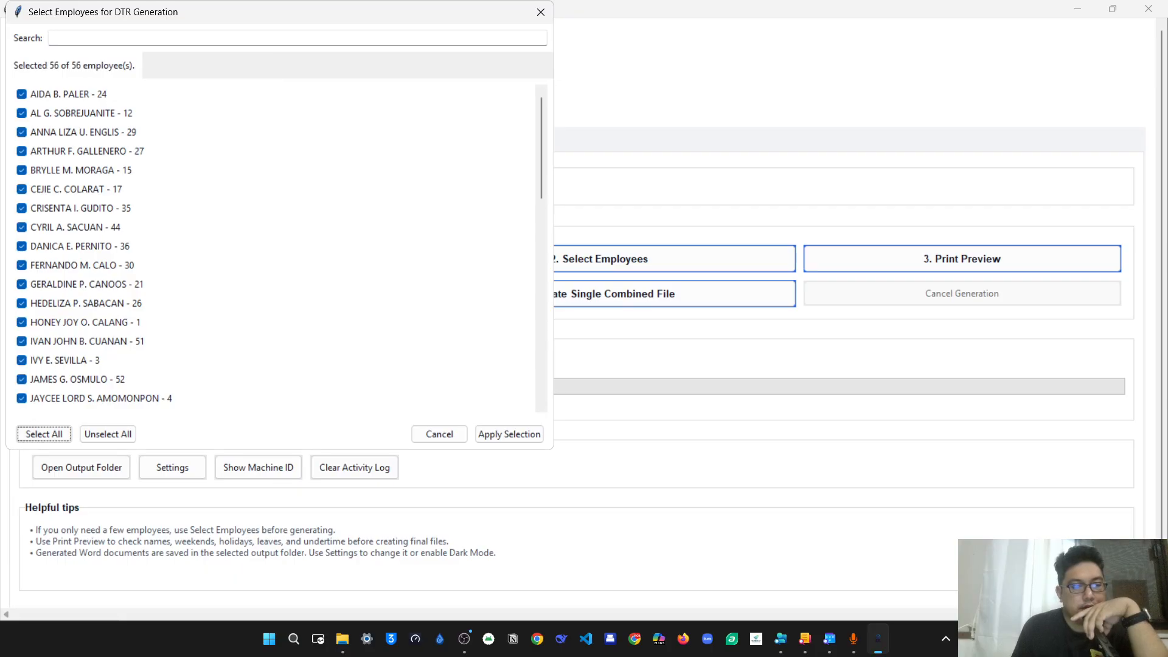
pyautogui.click(509, 434)
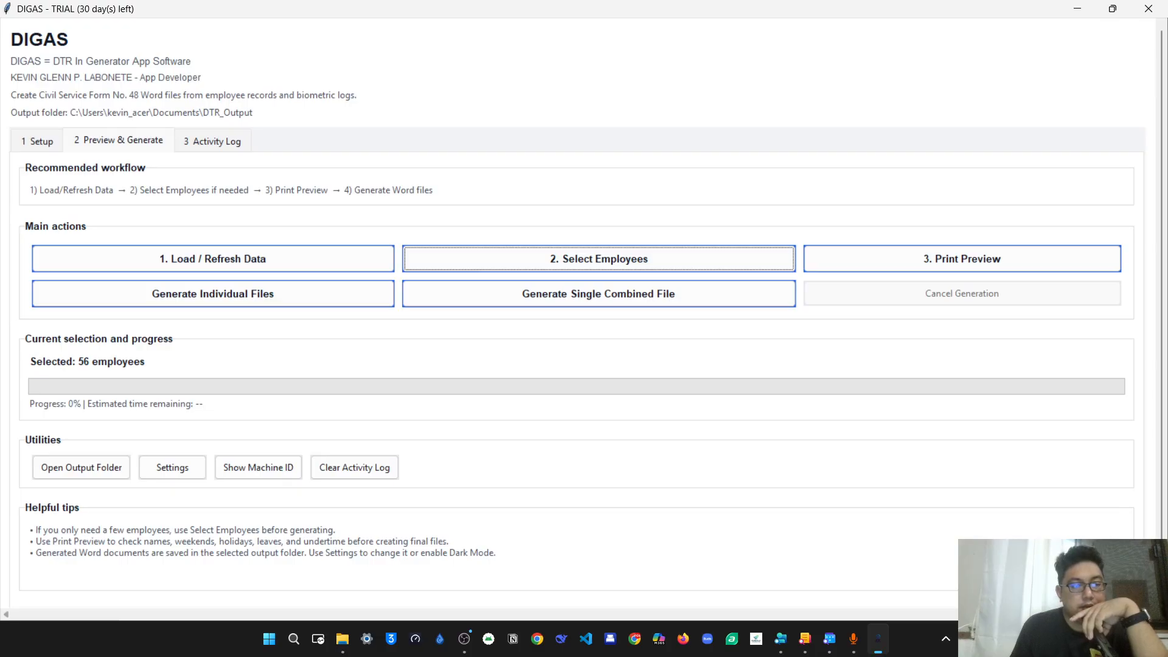
# Step: Reopen the employee selection and unselect all employees
pyautogui.click(599, 259)
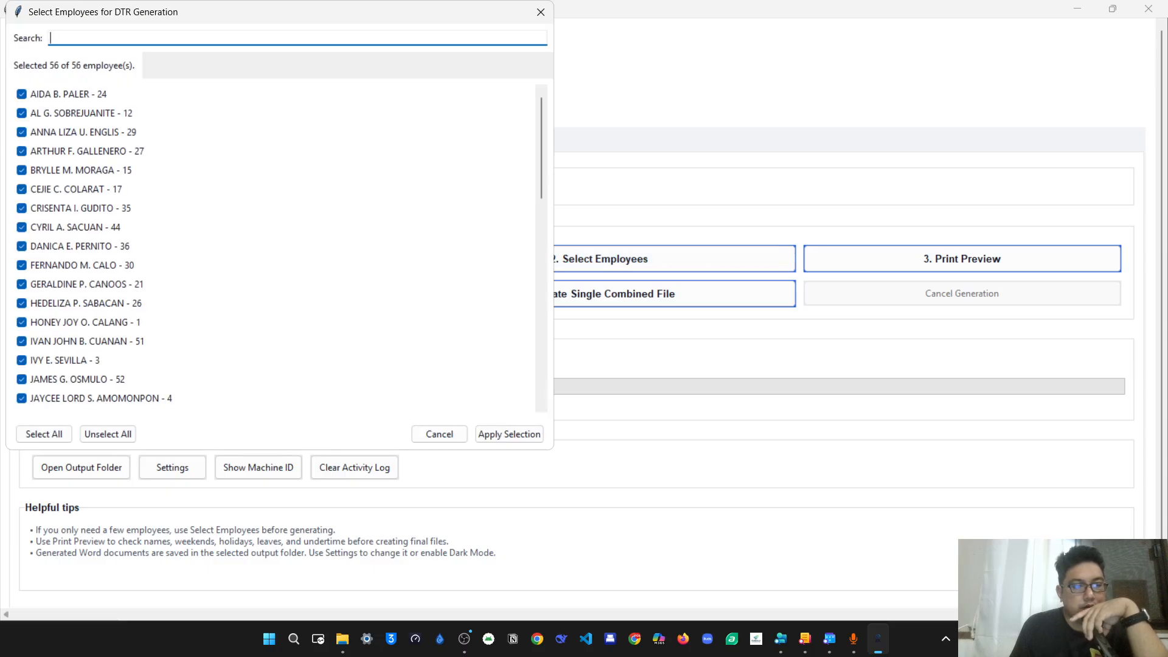
pyautogui.click(108, 433)
pyautogui.scroll(-10, 274, 246)
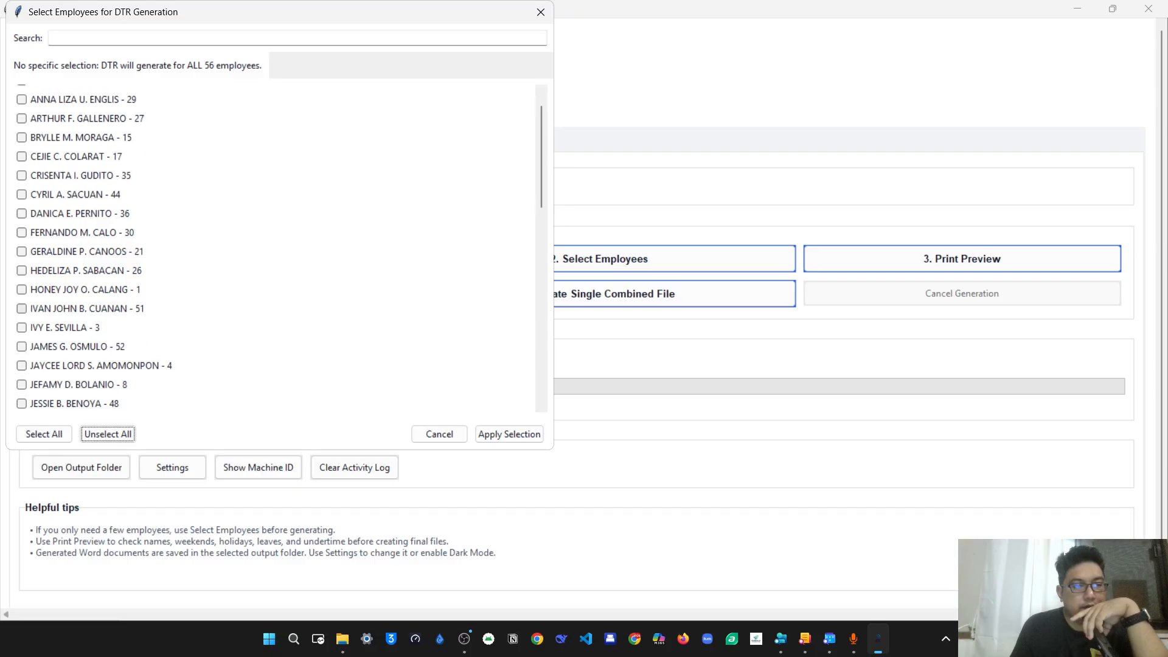
pyautogui.scroll(-3, 73, 311)
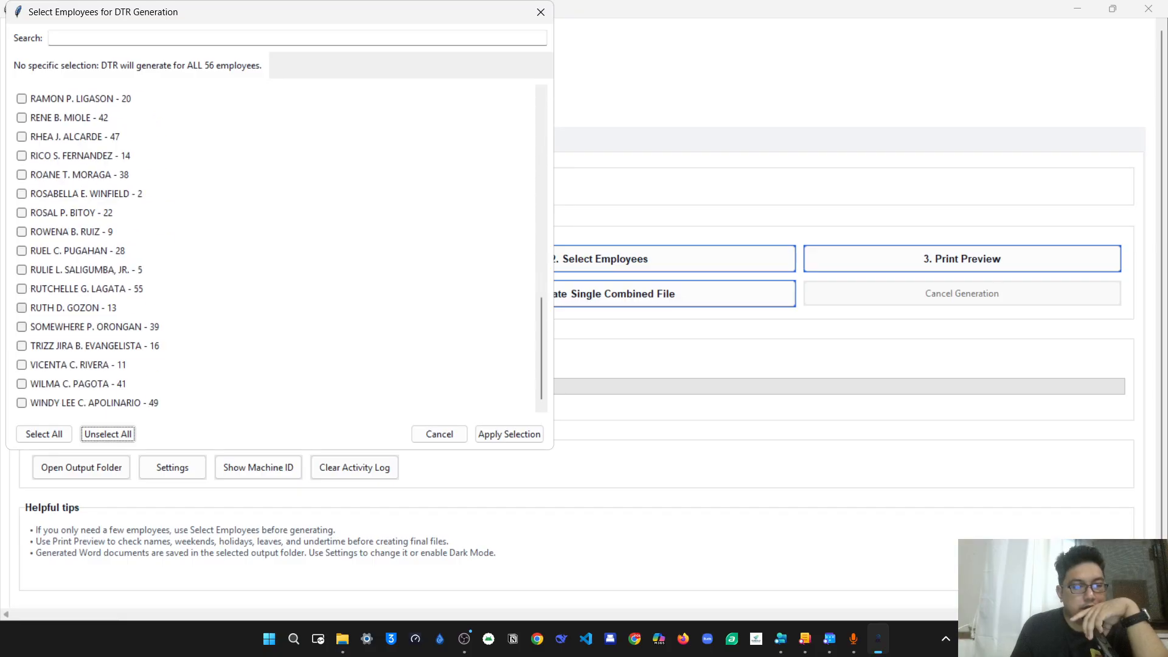
pyautogui.click(73, 309)
pyautogui.scroll(4, 73, 309)
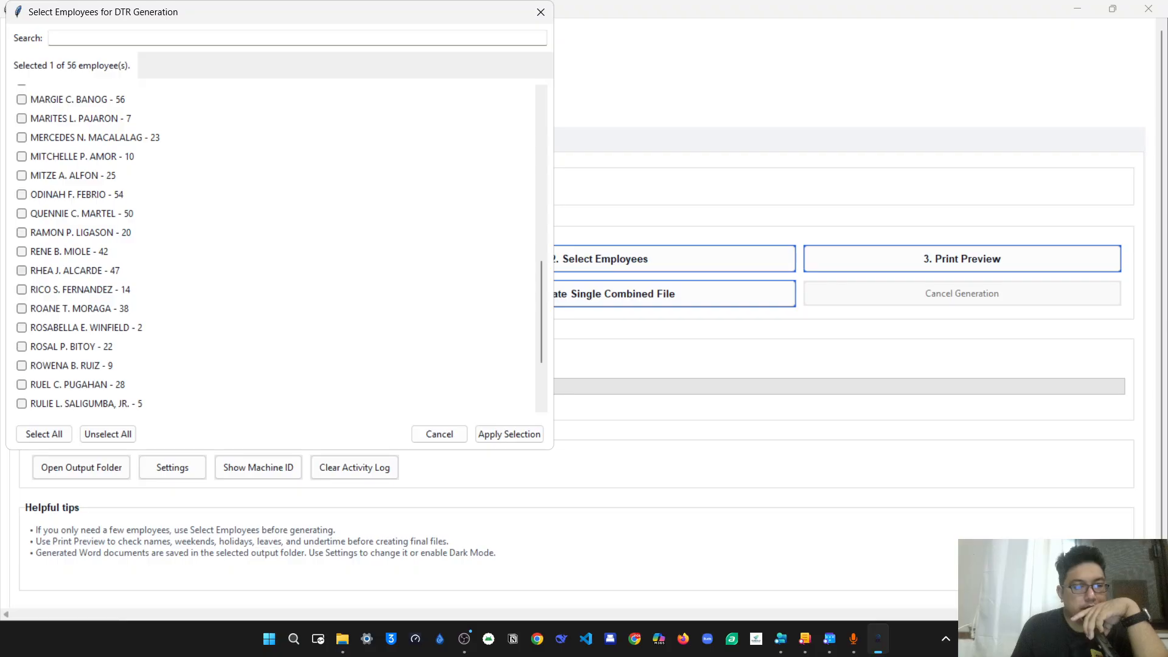
pyautogui.scroll(-3, 274, 247)
pyautogui.click(66, 308)
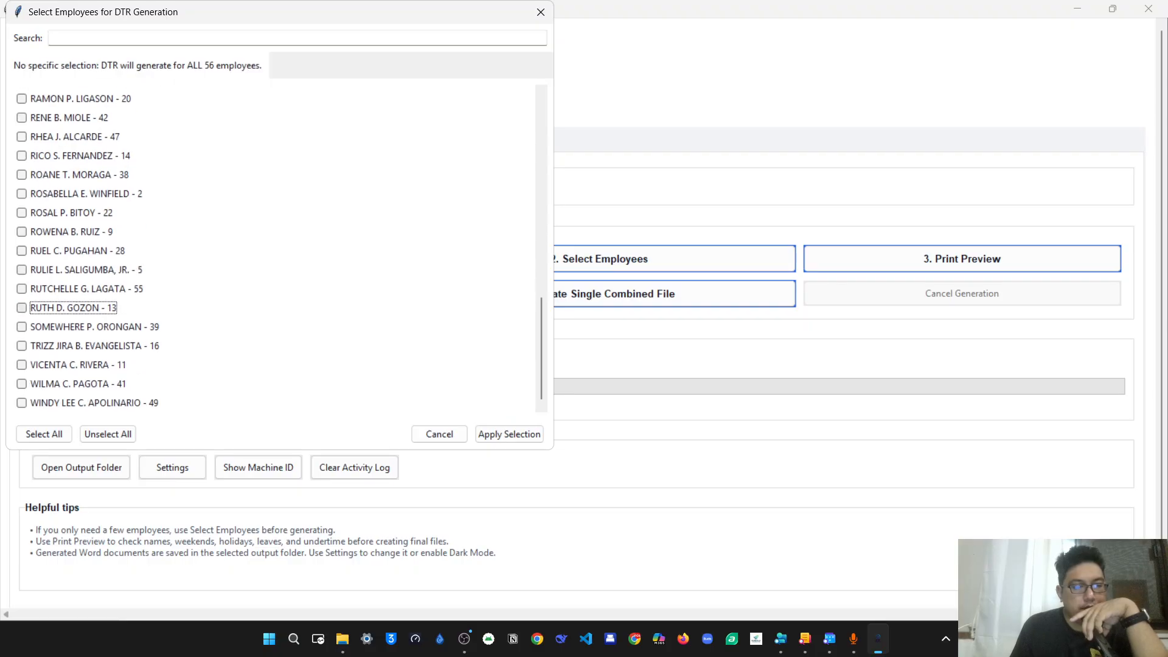
# Step: Select two individual employees, the app developer under K and one employee under M, and apply the selection
pyautogui.scroll(14, 67, 306)
pyautogui.scroll(5, 274, 246)
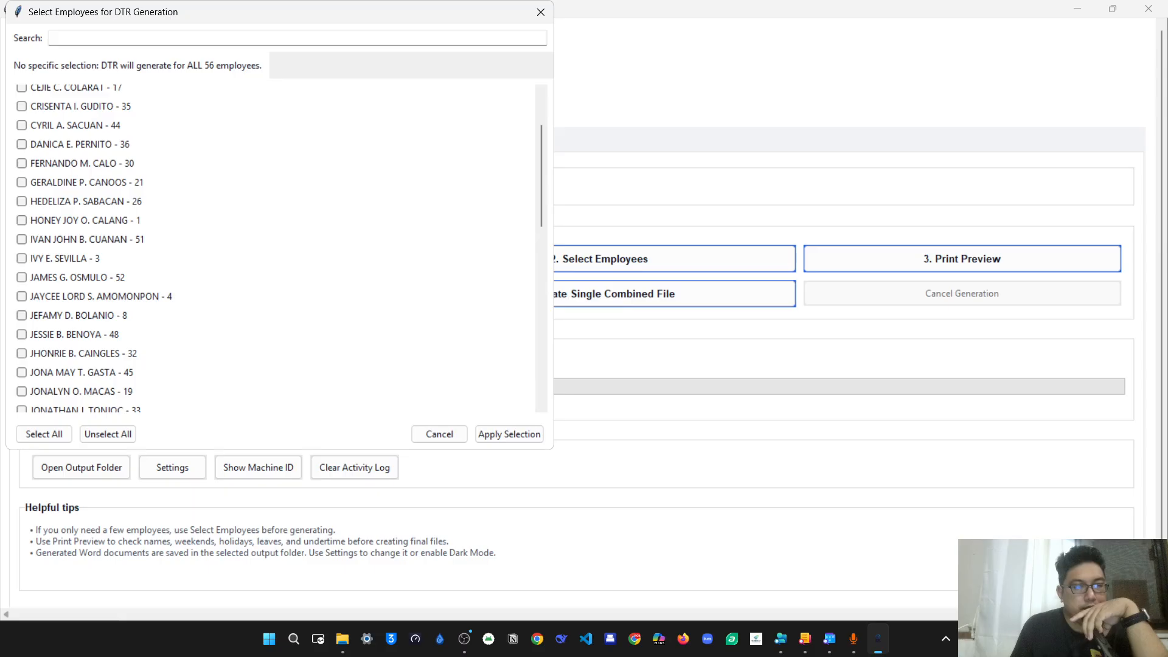
pyautogui.scroll(-6, 274, 247)
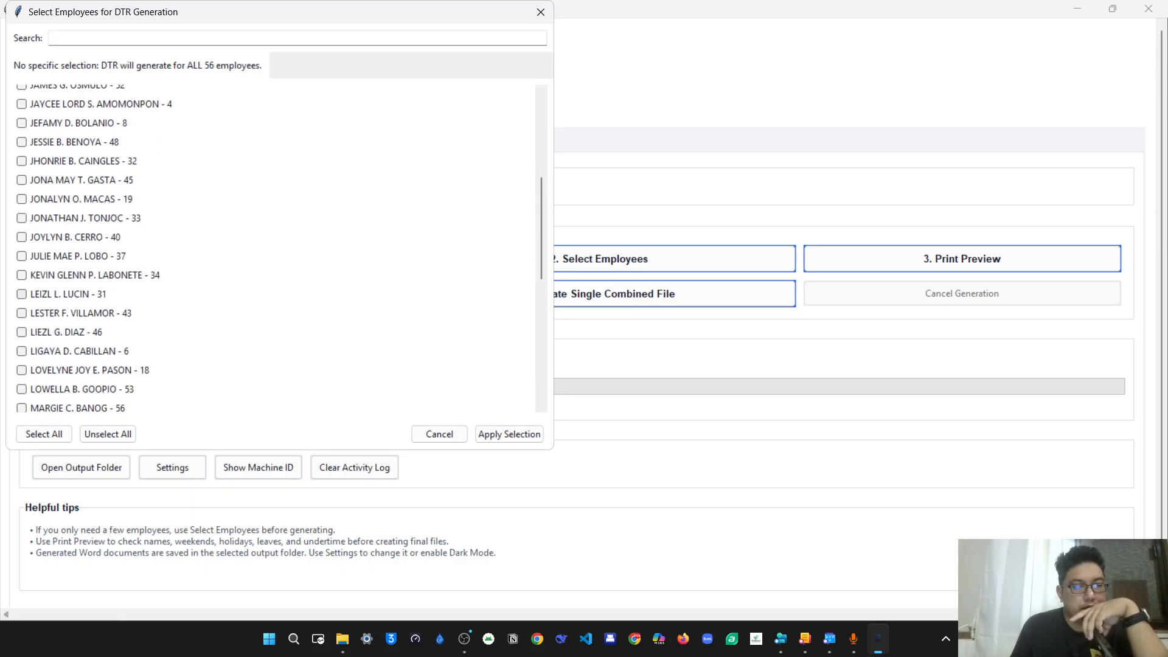
pyautogui.click(91, 275)
pyautogui.scroll(5, 91, 275)
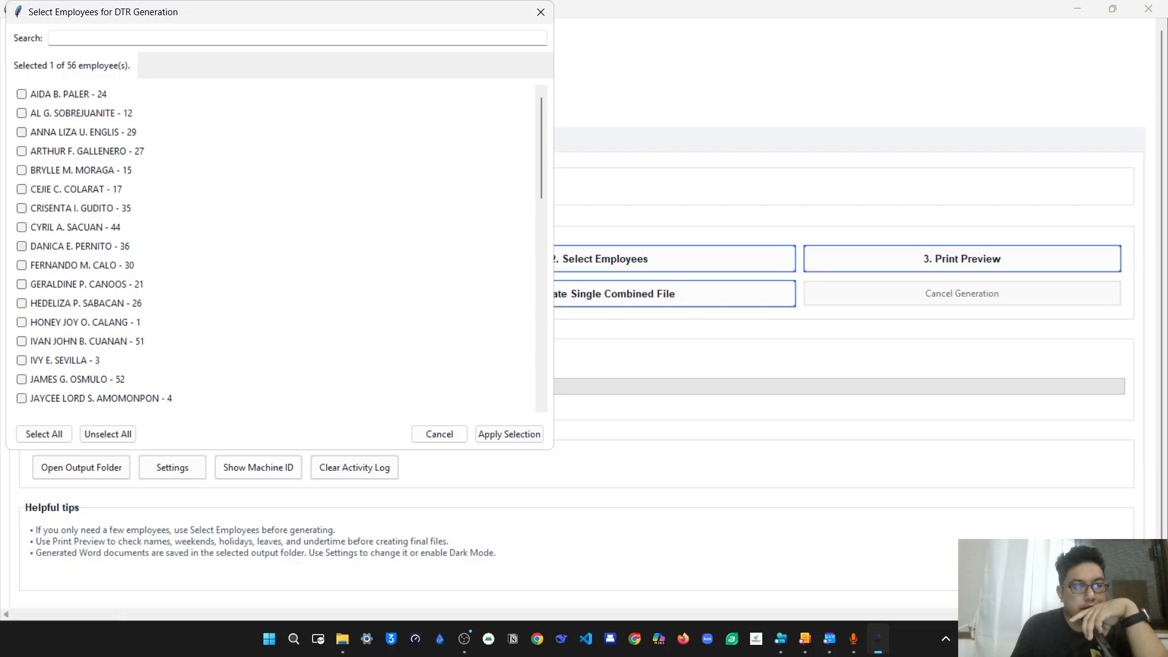
pyautogui.scroll(-4, 274, 247)
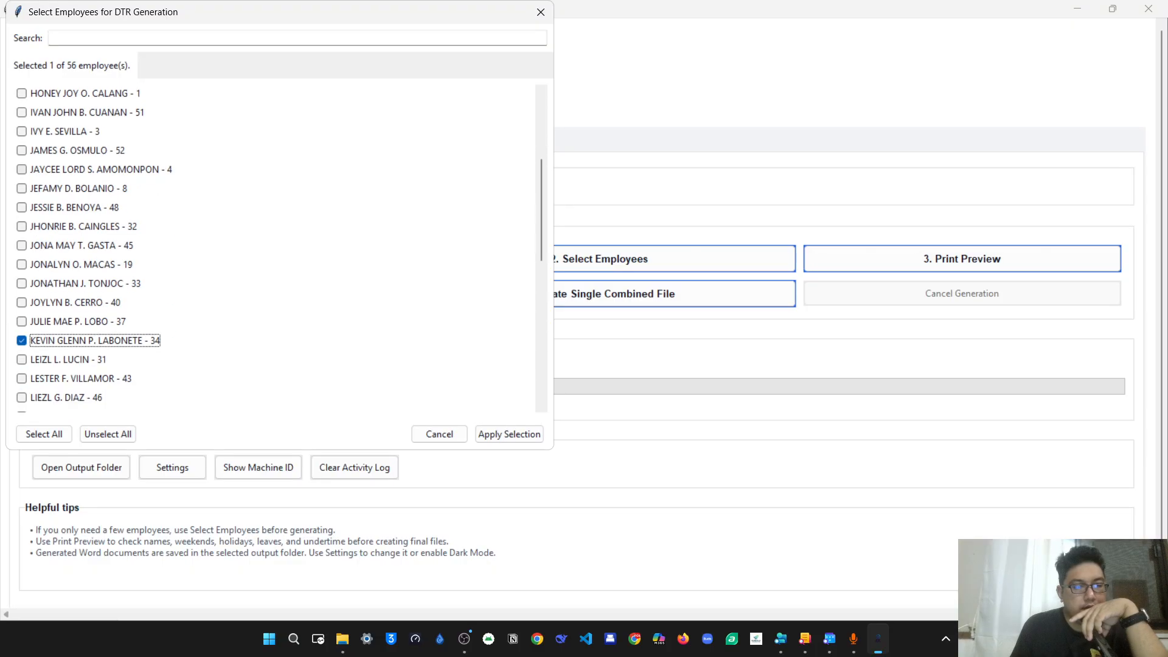
pyautogui.scroll(4, 273, 247)
pyautogui.scroll(1, 274, 246)
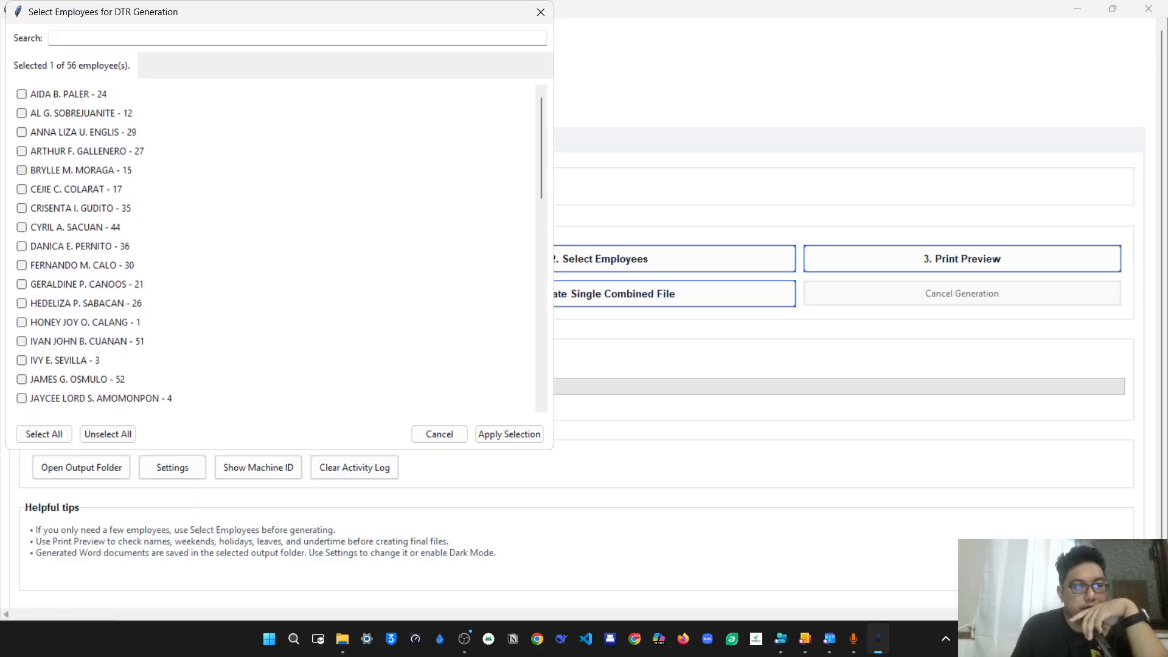
pyautogui.scroll(-10, 274, 246)
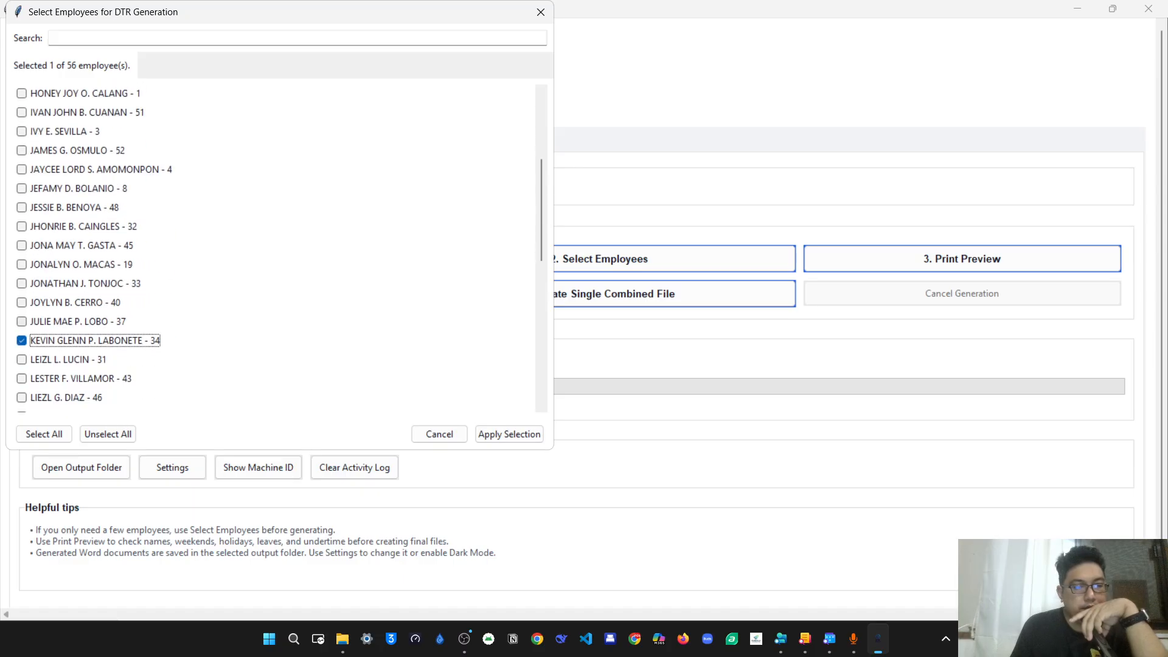
pyautogui.scroll(-3, 274, 247)
pyautogui.click(22, 354)
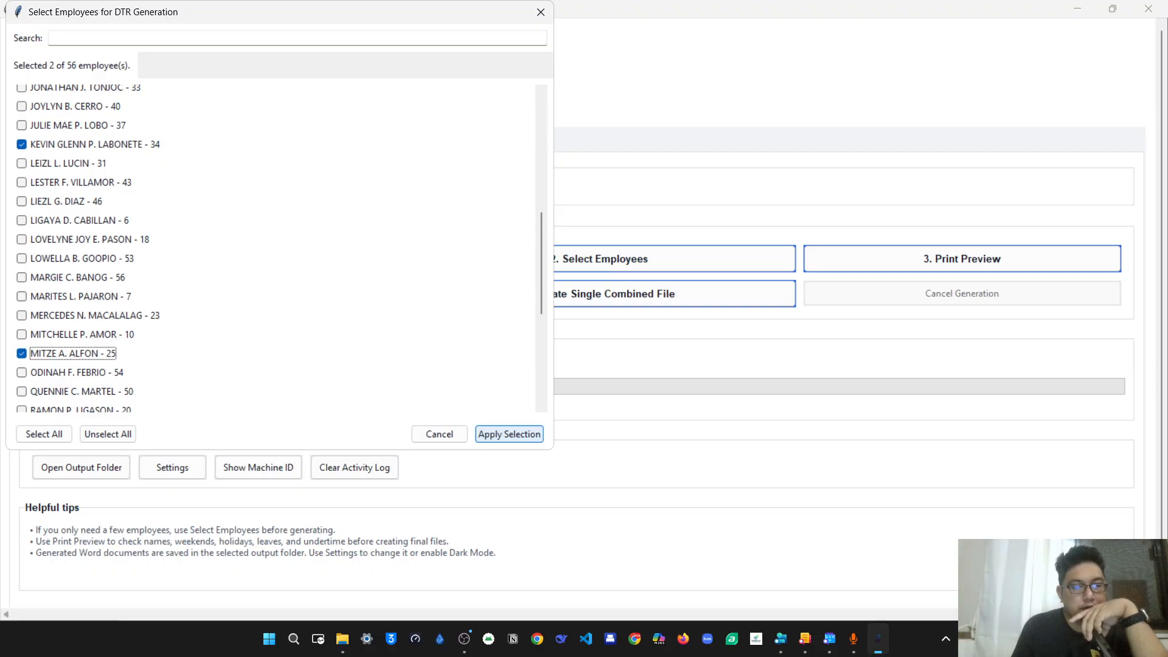
pyautogui.click(509, 434)
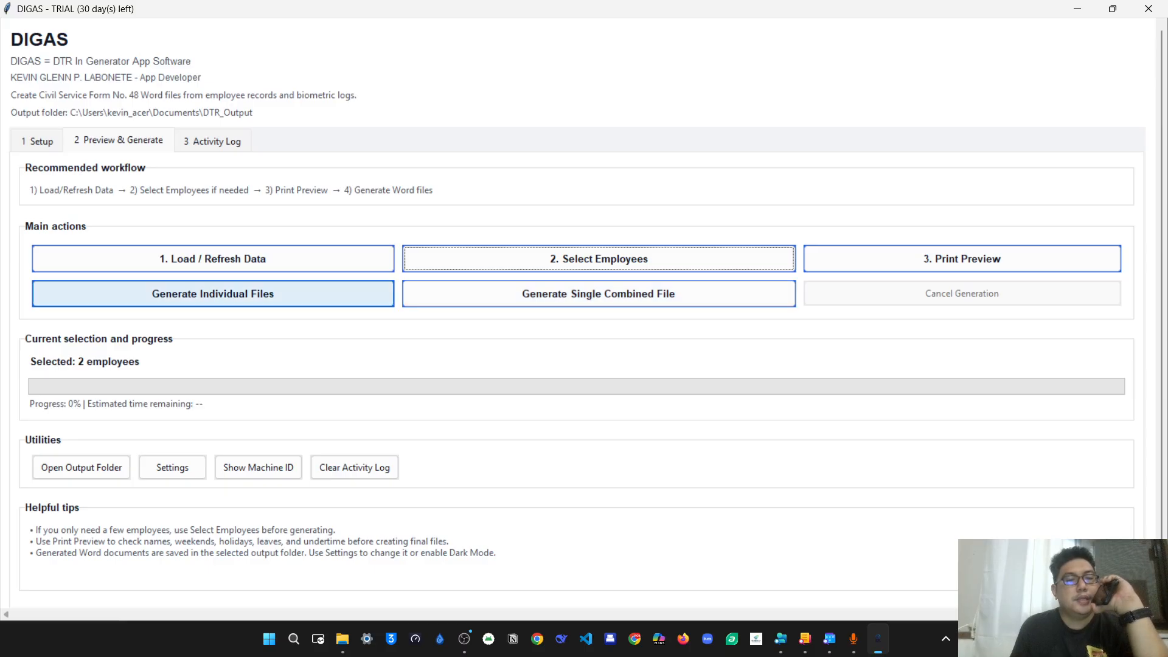
# Step: Generate individual DTR files for the two selected employees, open the output folder and check its full path
pyautogui.click(213, 293)
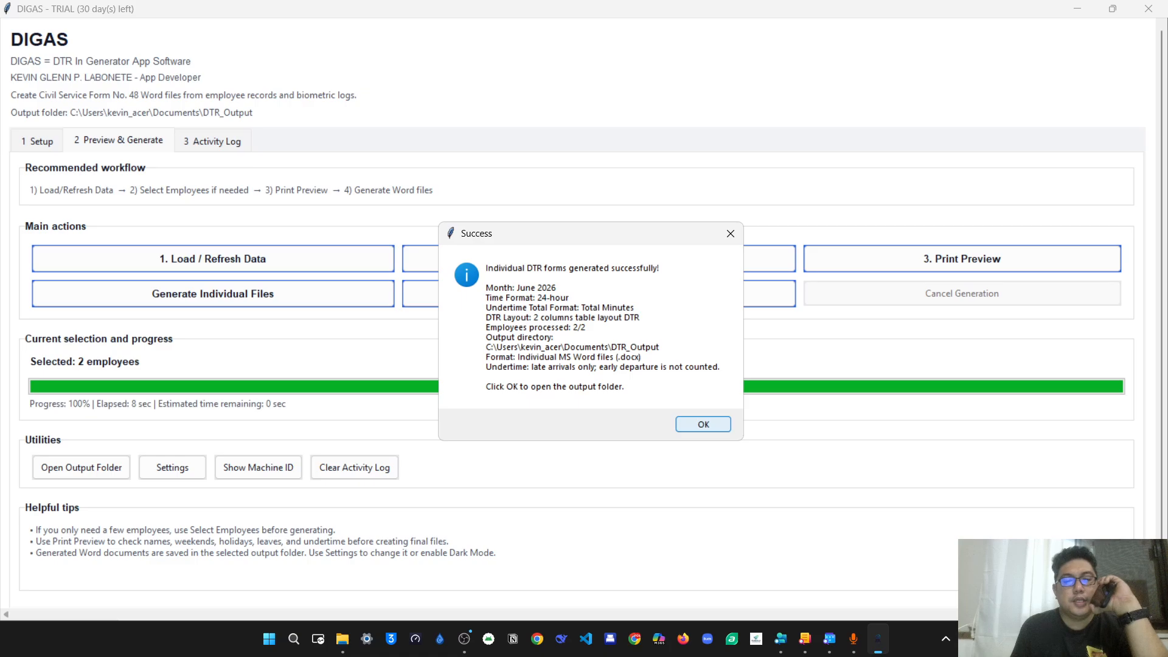
pyautogui.press('Return')
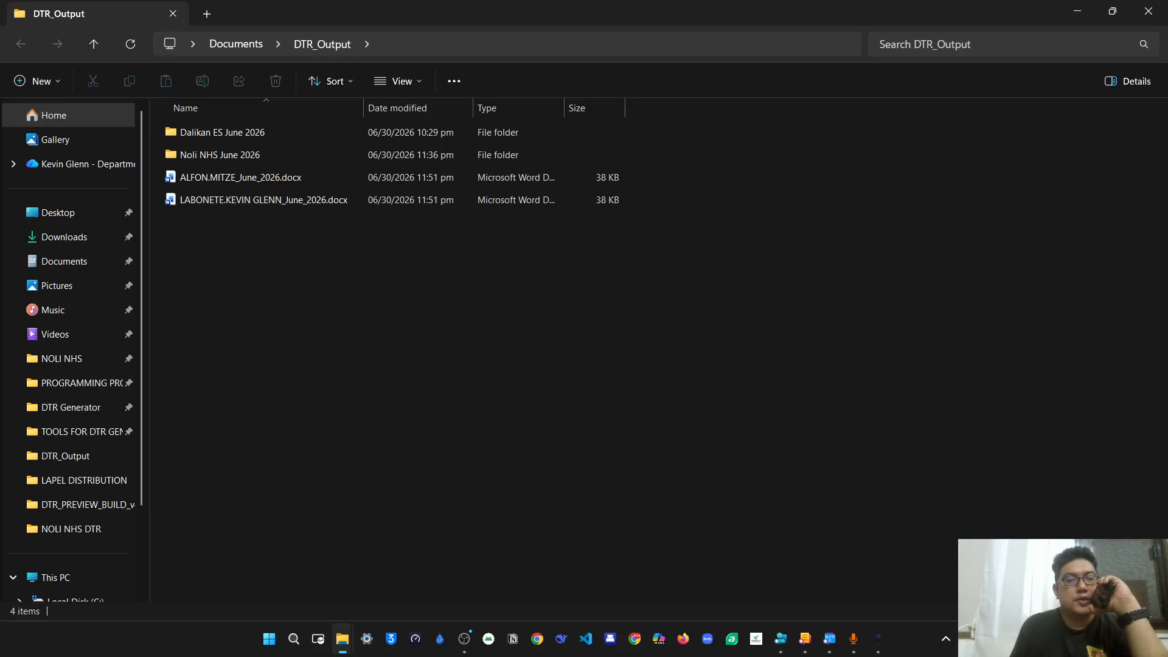
pyautogui.click(438, 44)
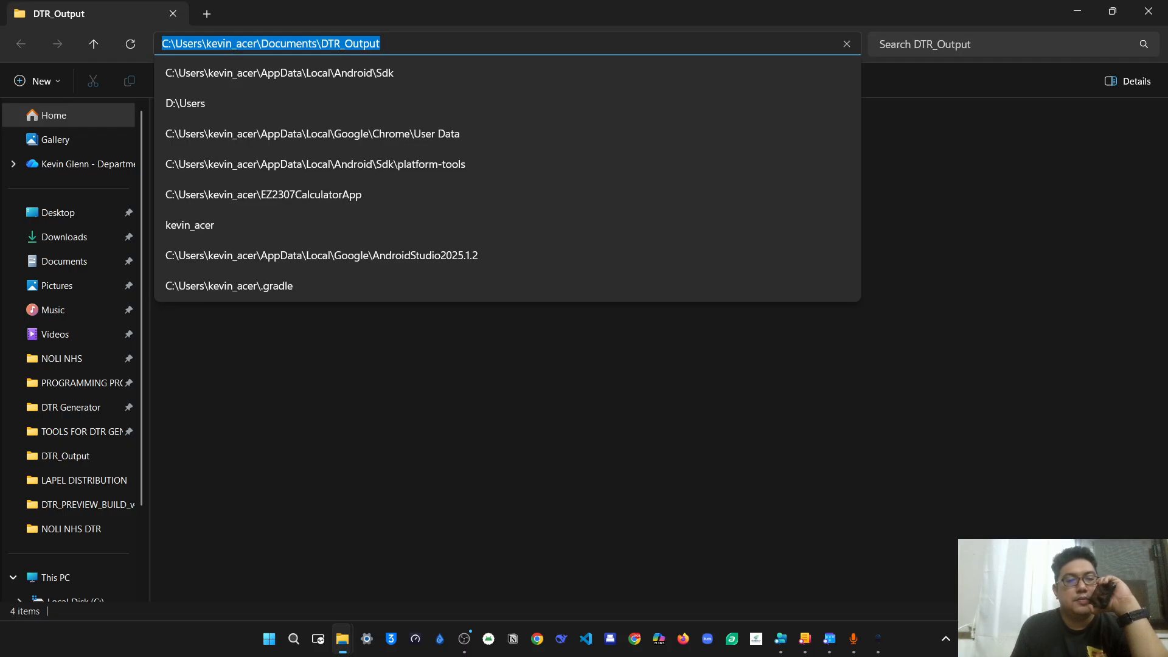
pyautogui.click(438, 371)
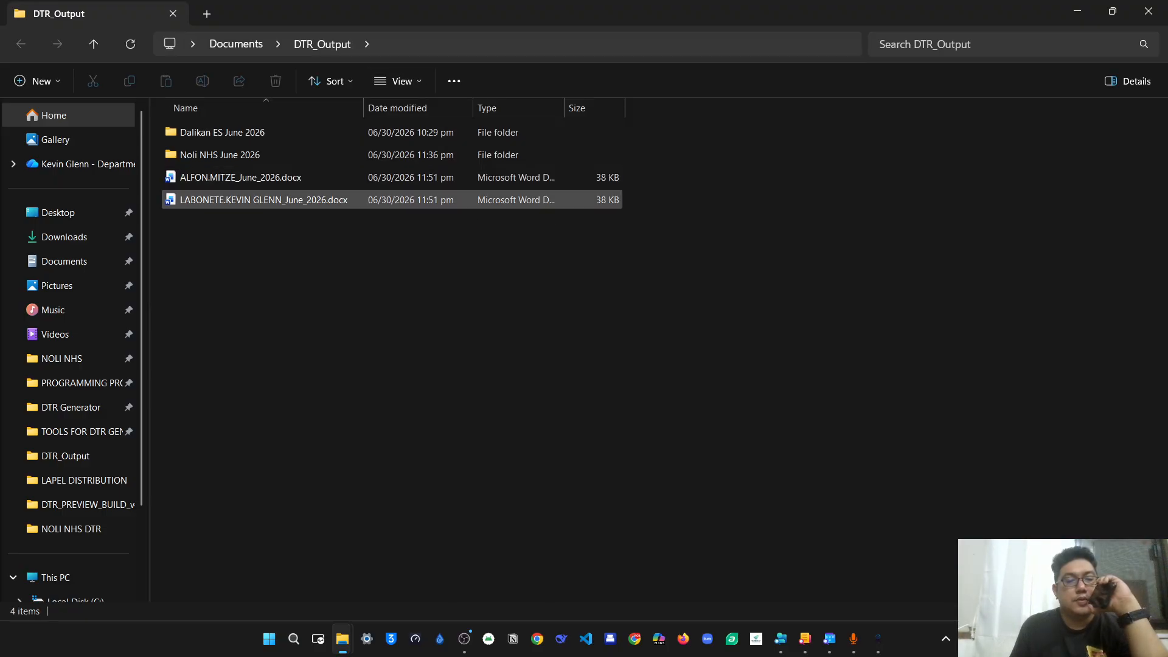
# Step: Open the app developer's June 2026 DTR document, review the daily entries, totals and certification block, and close it
pyautogui.click(292, 200)
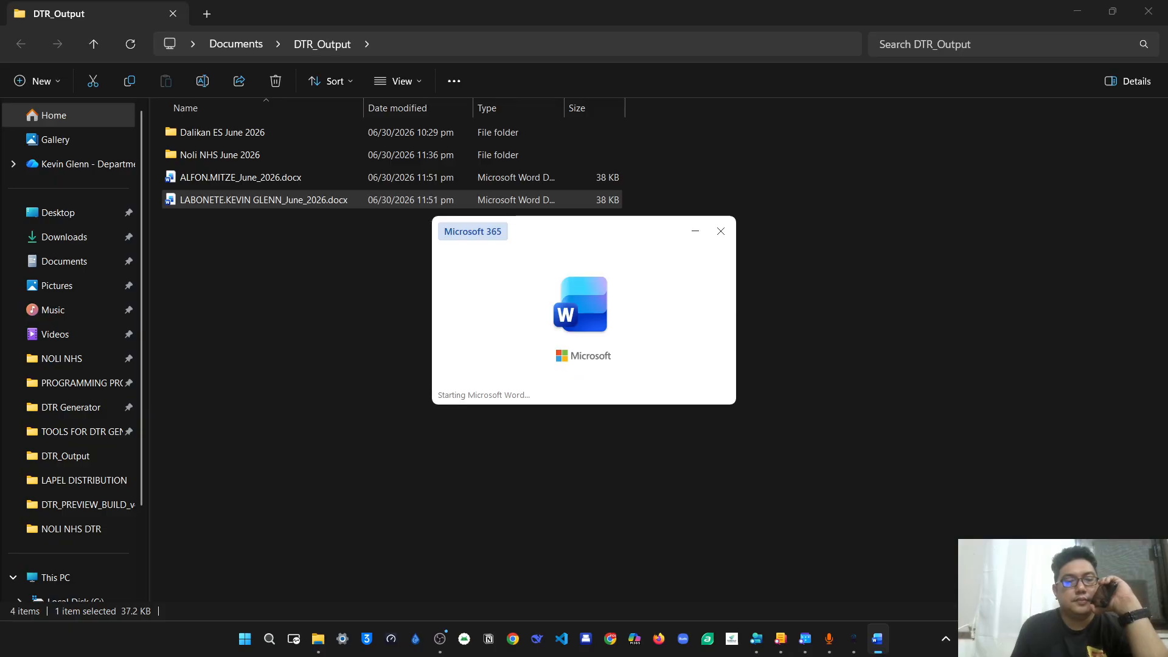
pyautogui.scroll(-1, 587, 378)
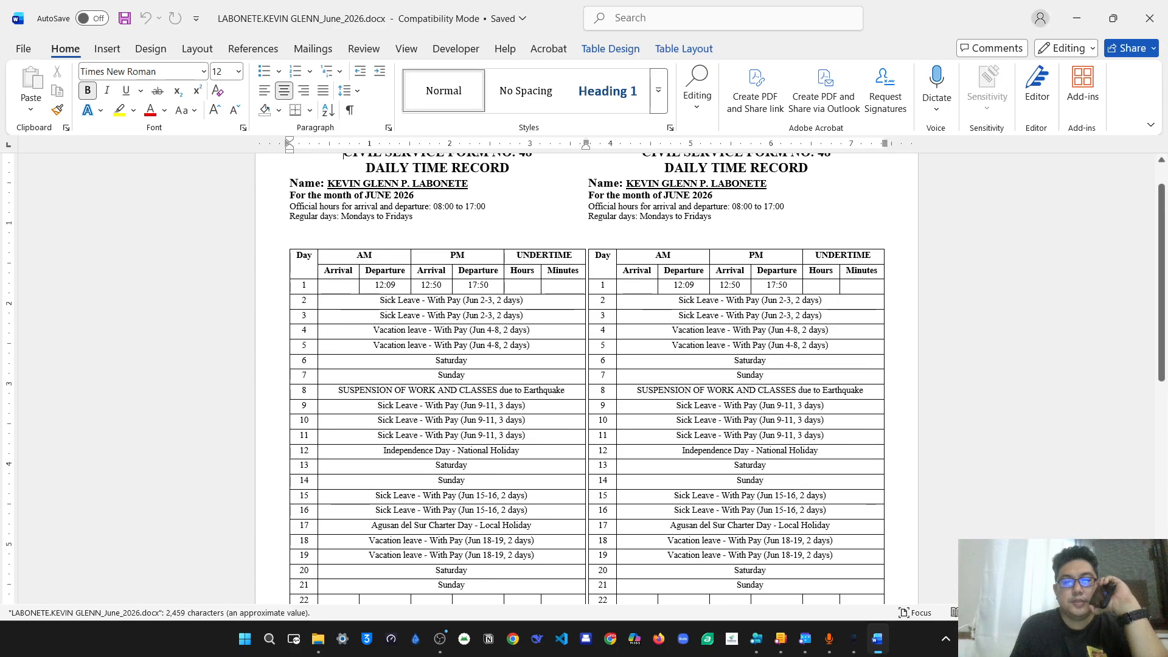
pyautogui.scroll(1, 586, 377)
pyautogui.scroll(-13, 586, 377)
pyautogui.scroll(12, 586, 377)
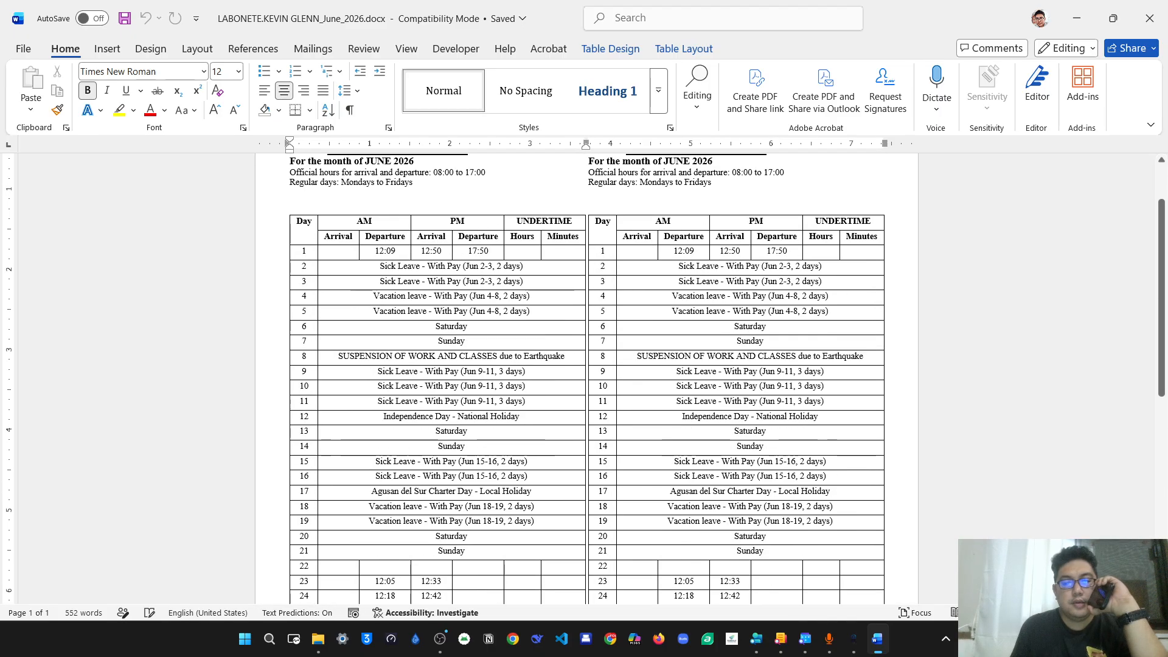
pyautogui.scroll(-3, 586, 377)
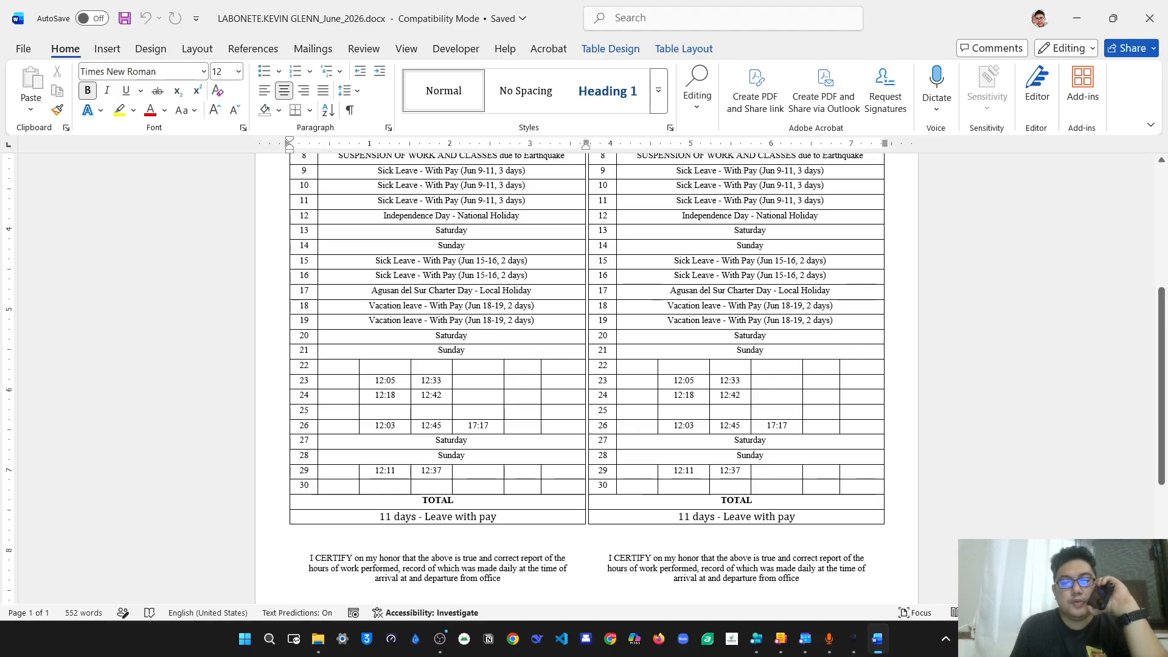
pyautogui.scroll(4, 587, 377)
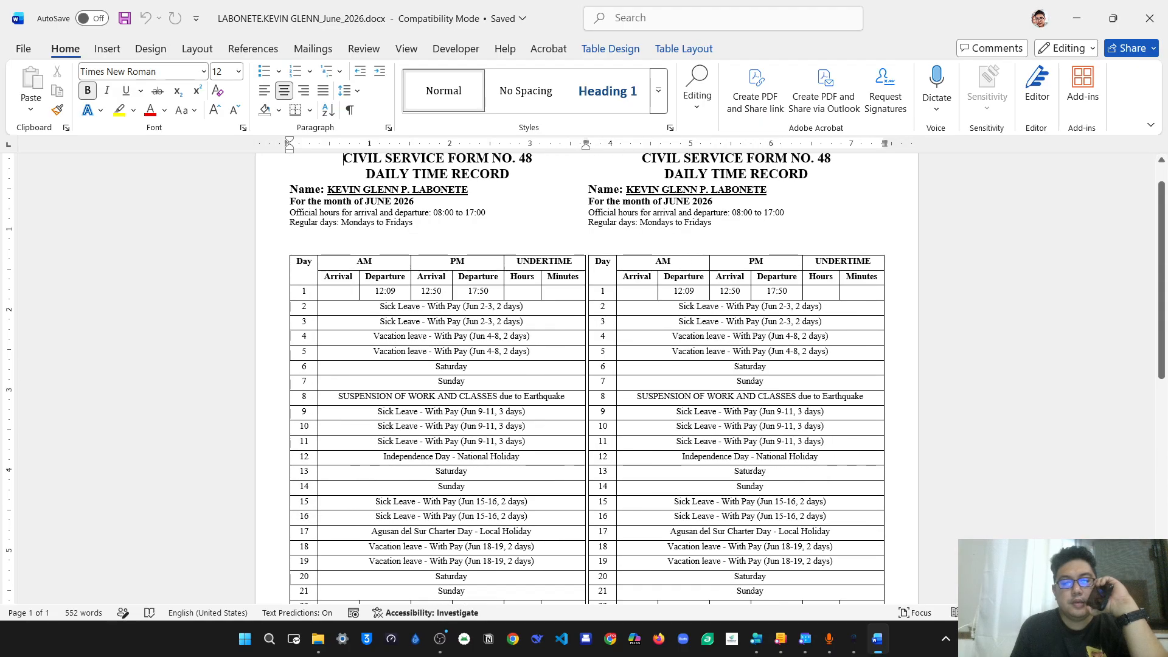
pyautogui.scroll(-6, 586, 377)
pyautogui.scroll(-1, 586, 377)
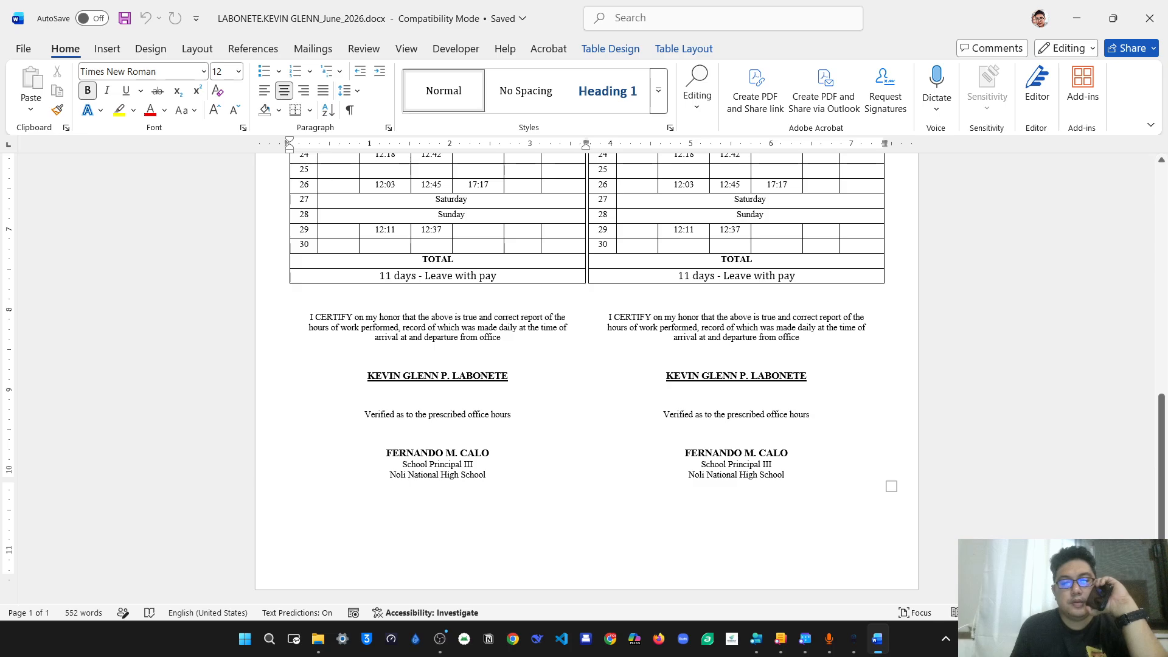
pyautogui.scroll(8, 586, 377)
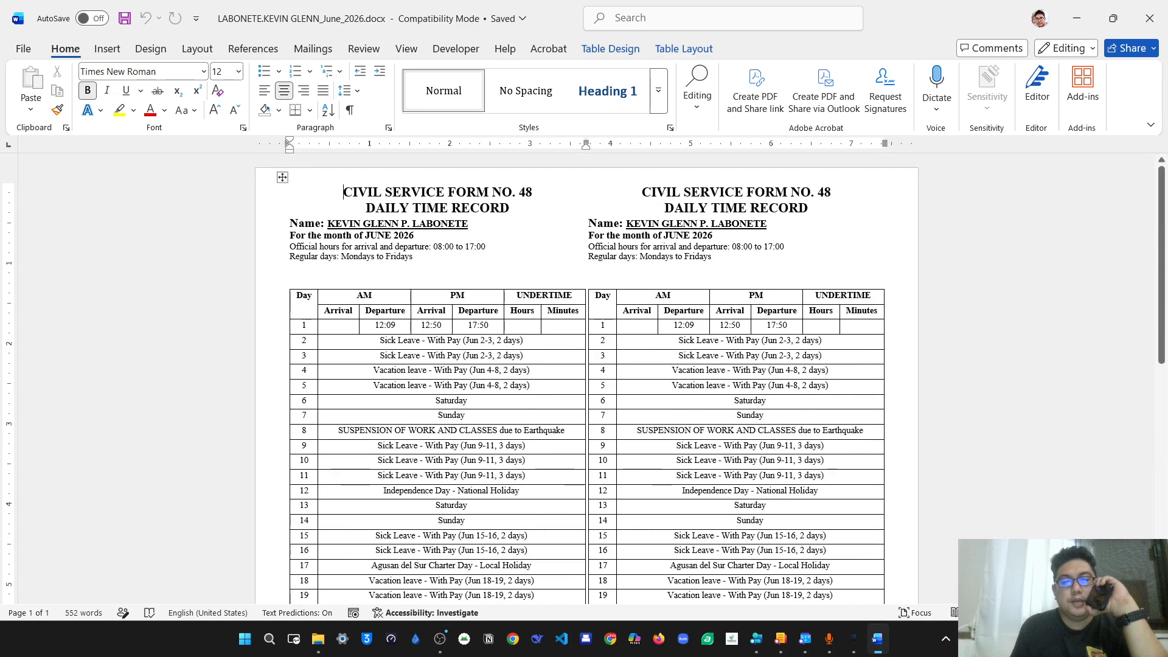
pyautogui.click(1149, 18)
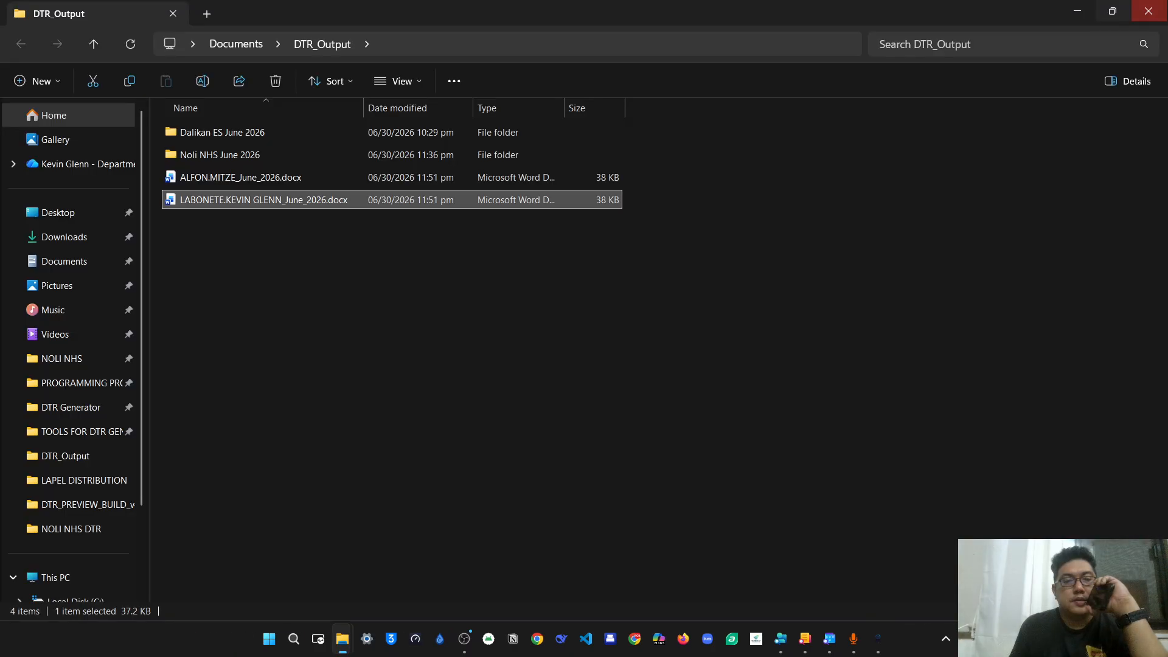
# Step: Open the other employee's June 2026 DTR document and examine its daily time entries, holidays and totals
pyautogui.doubleClick(240, 178)
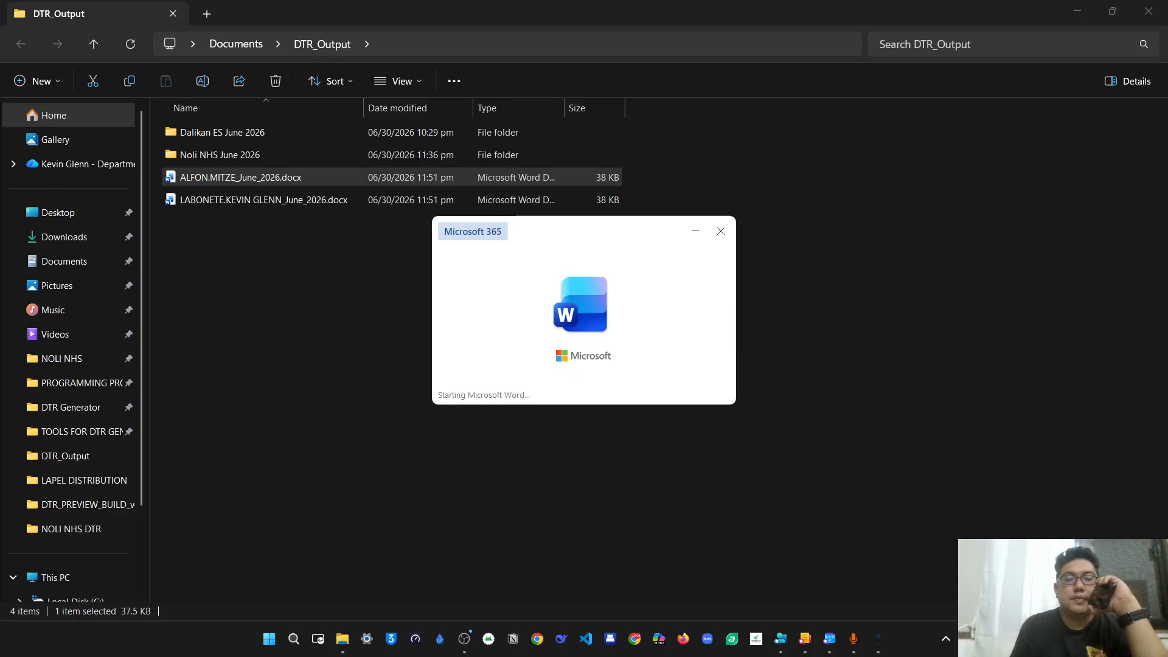
pyautogui.scroll(-6, 587, 365)
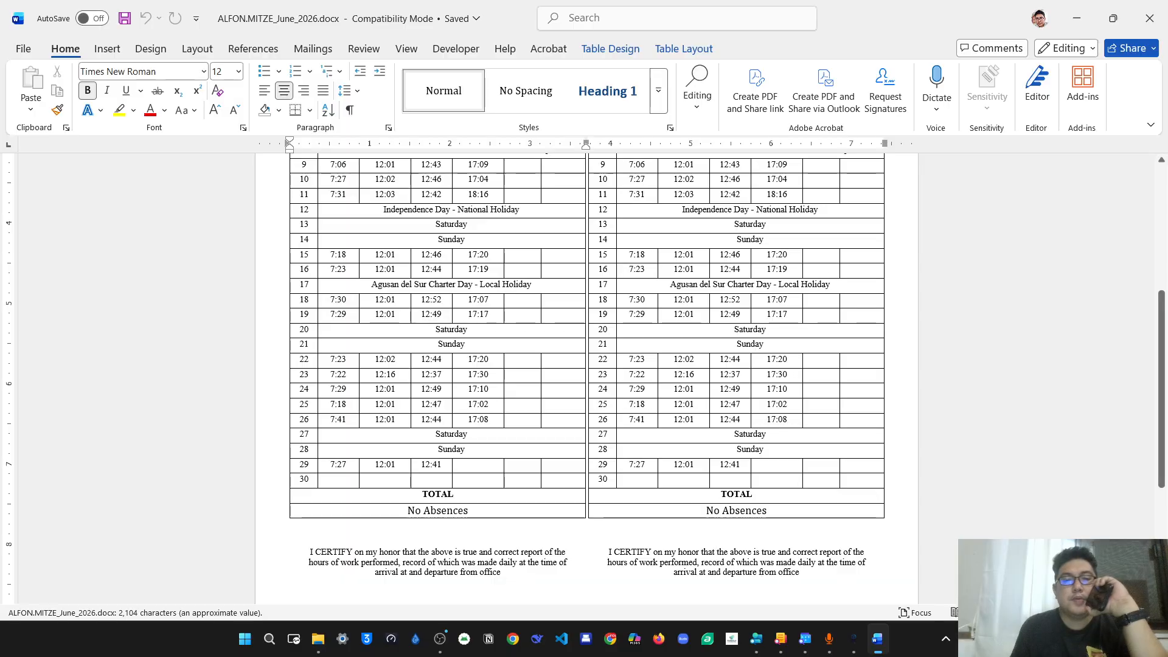
pyautogui.scroll(7, 587, 377)
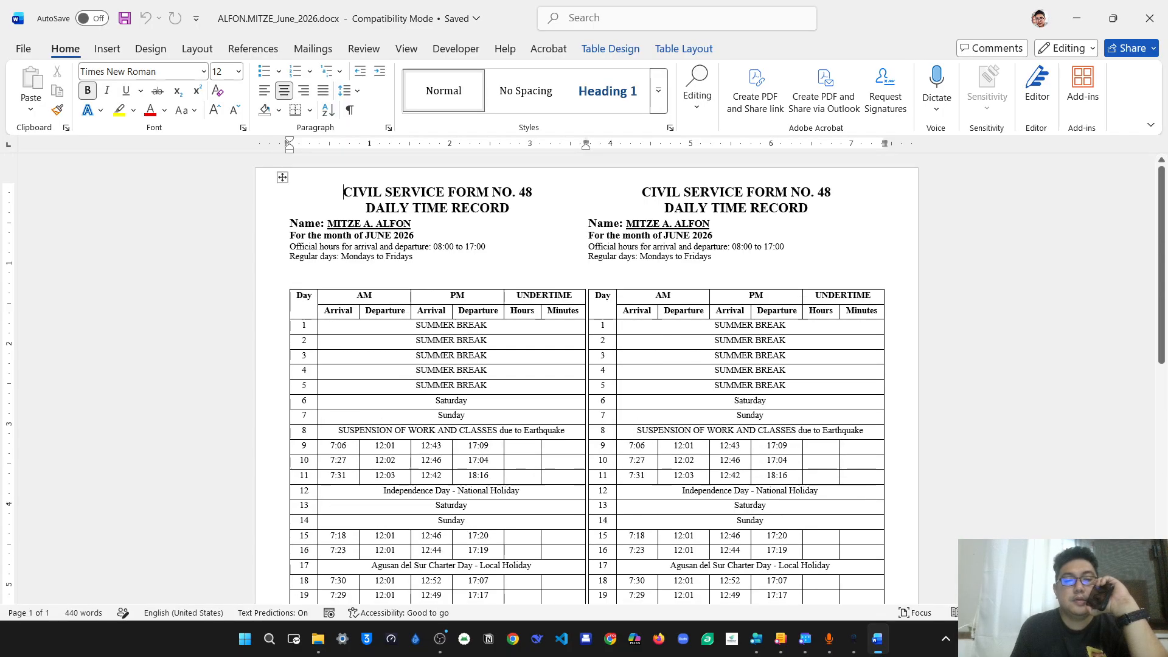
pyautogui.scroll(-4, 586, 377)
pyautogui.scroll(-1, 586, 377)
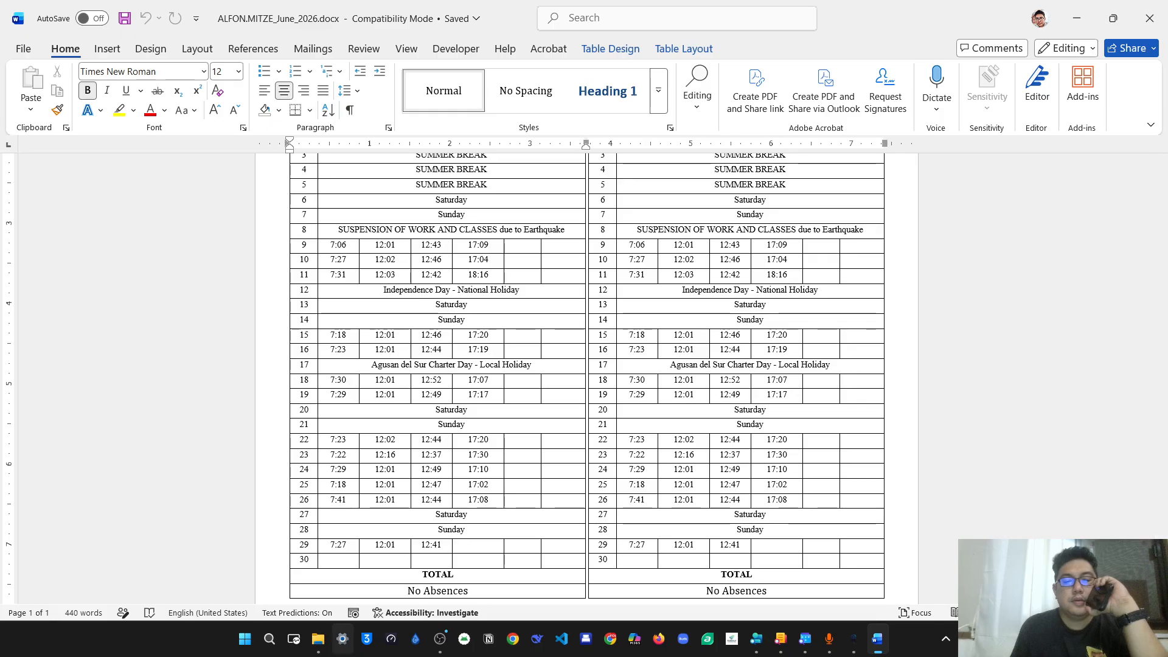
# Step: Switch to DIGAS, clear the previous employee selection, select only the first-name Rh employee in the R group, and apply the selection
pyautogui.click(853, 639)
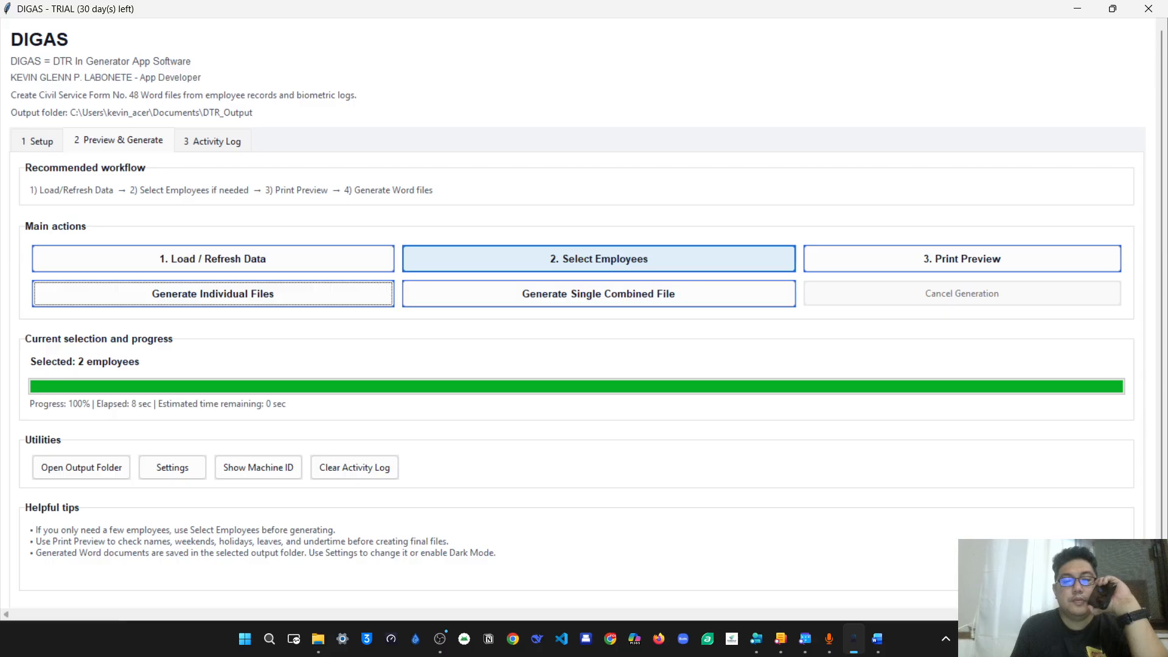
pyautogui.click(599, 259)
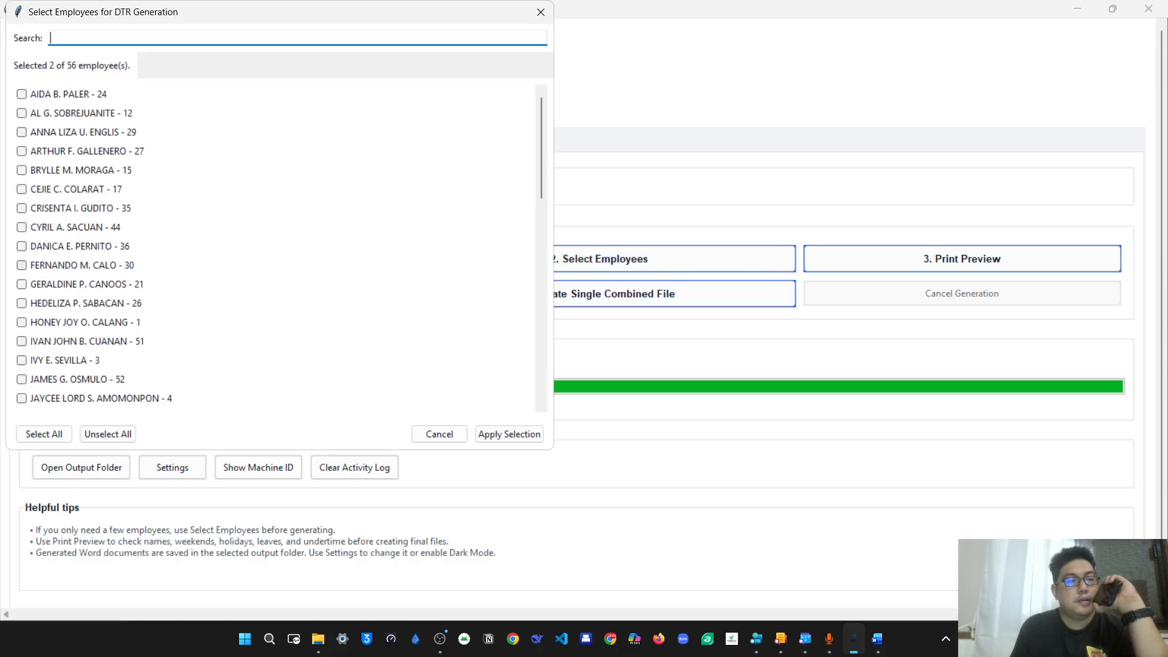
pyautogui.scroll(-2, 21, 256)
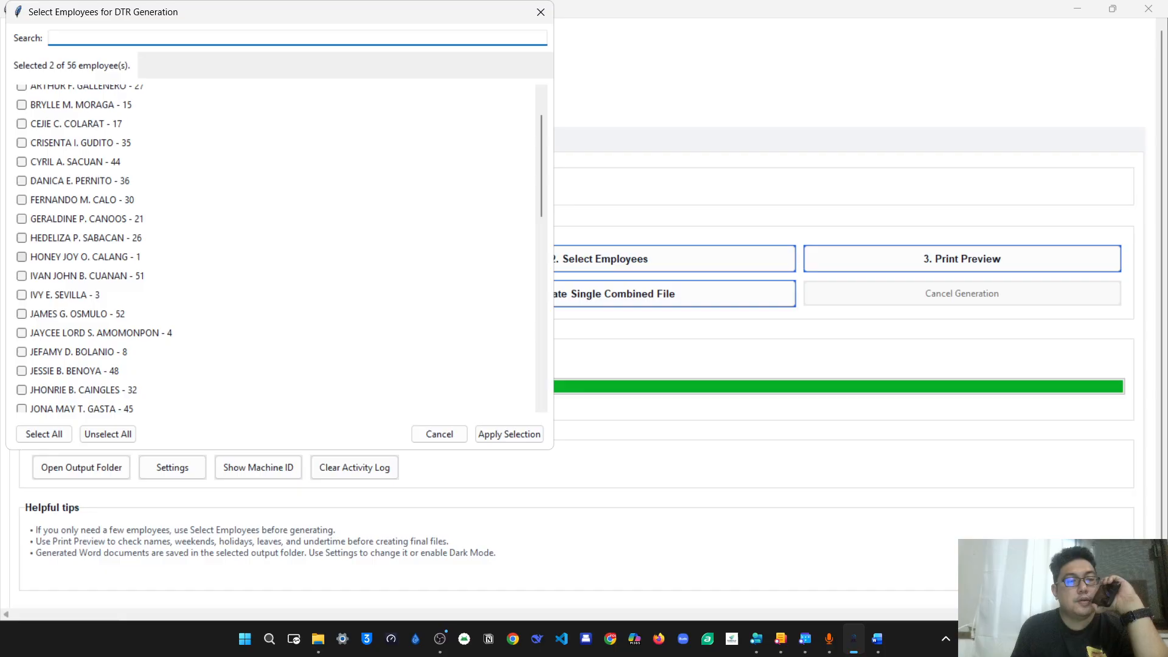
pyautogui.scroll(-1, 273, 250)
pyautogui.scroll(3, 274, 249)
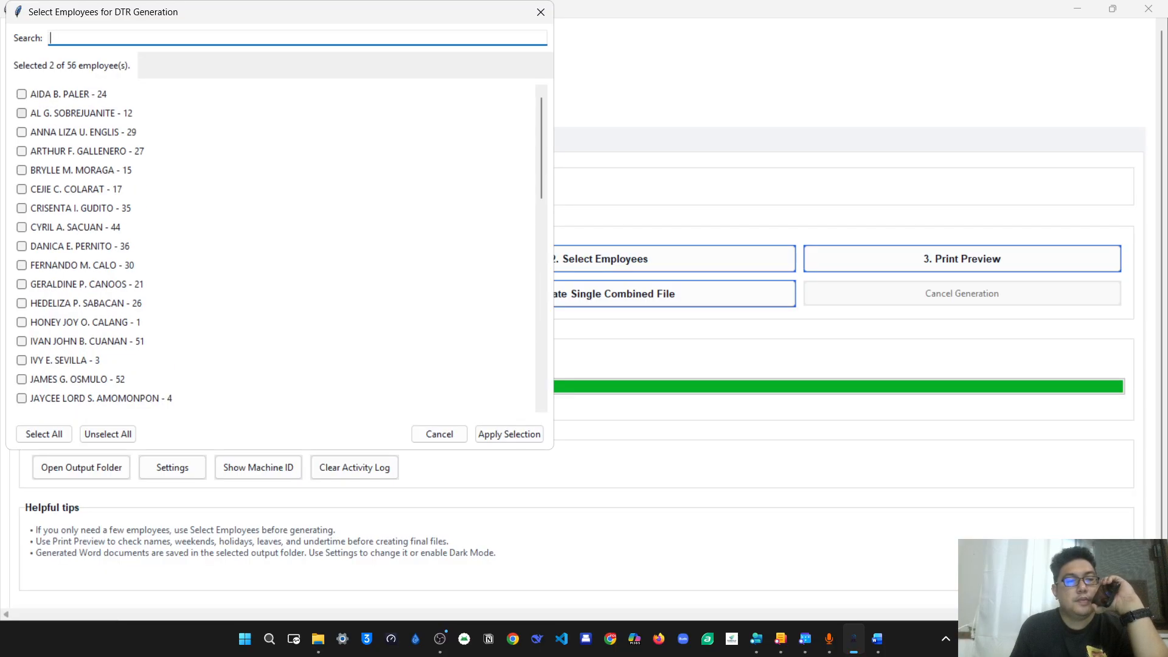
pyautogui.scroll(-15, 274, 249)
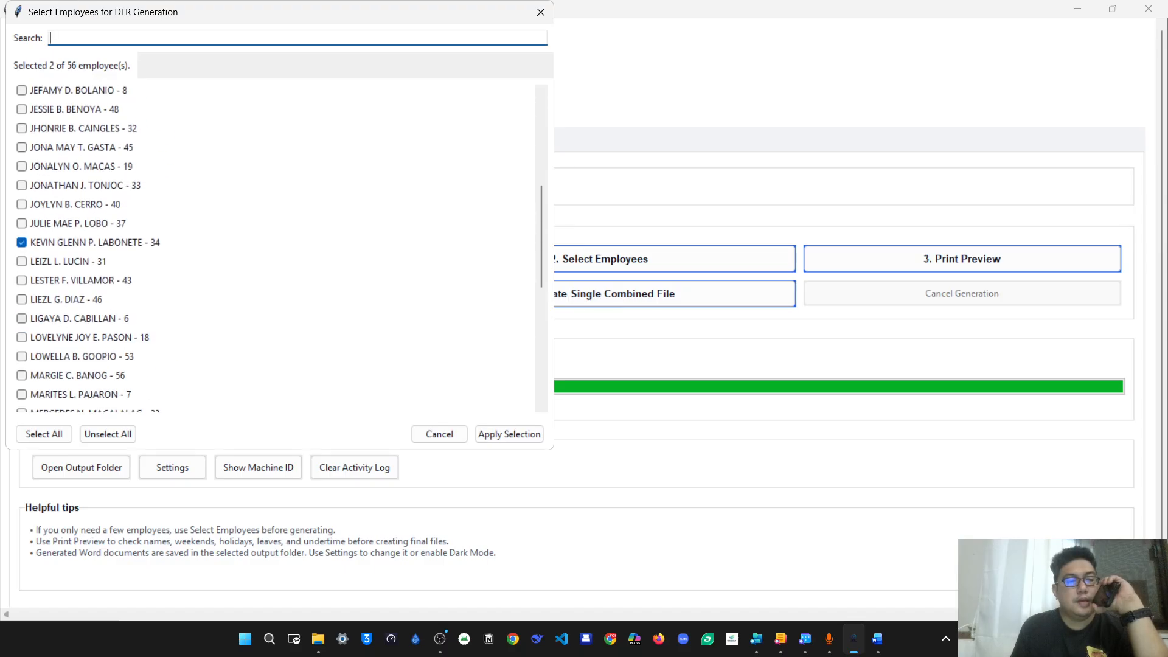
pyautogui.scroll(-3, 274, 249)
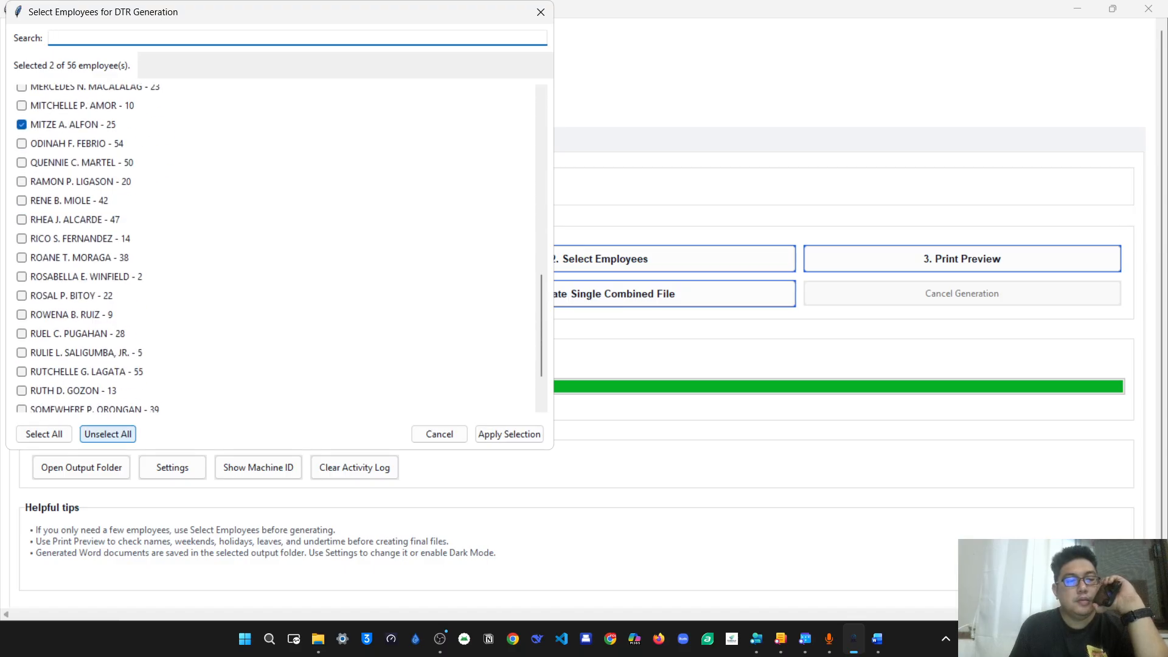
pyautogui.click(108, 434)
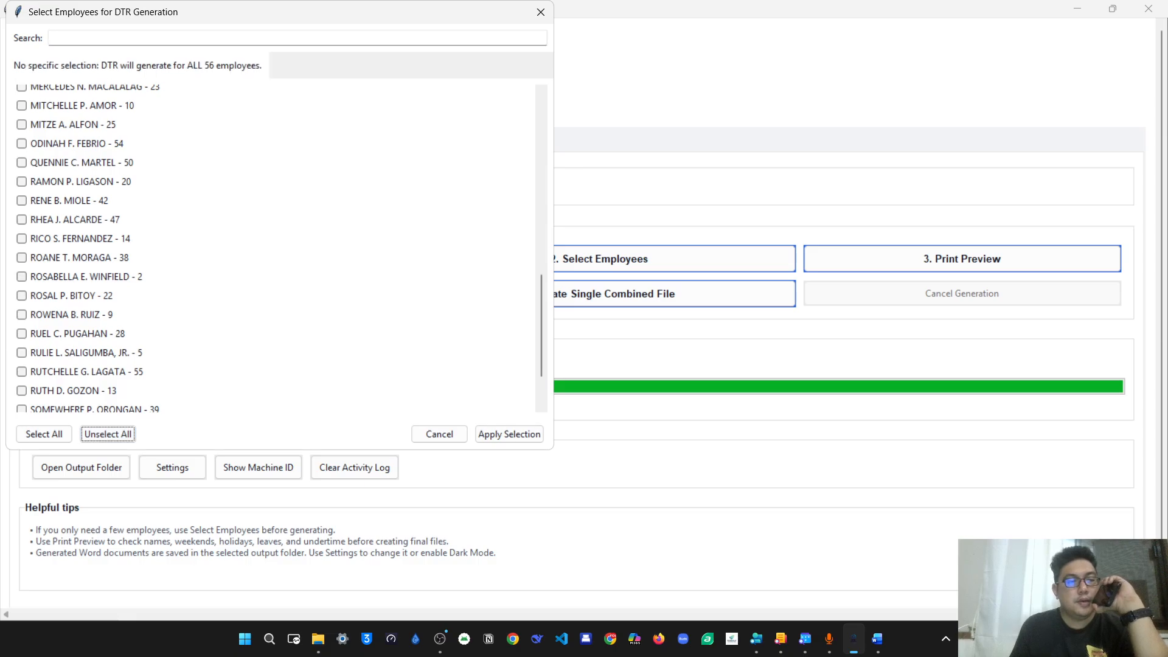
pyautogui.click(22, 219)
pyautogui.click(509, 434)
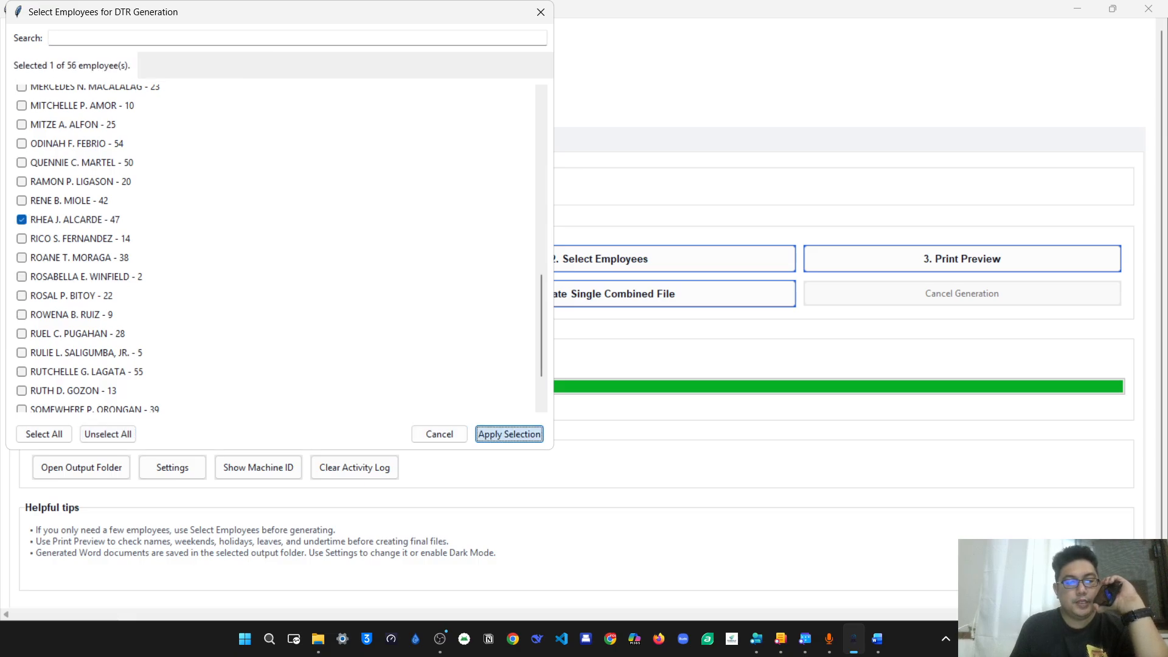
# Step: Generate the individual DTR file for the selected employee and open the resulting June 2026 document from the output folder
pyautogui.click(243, 294)
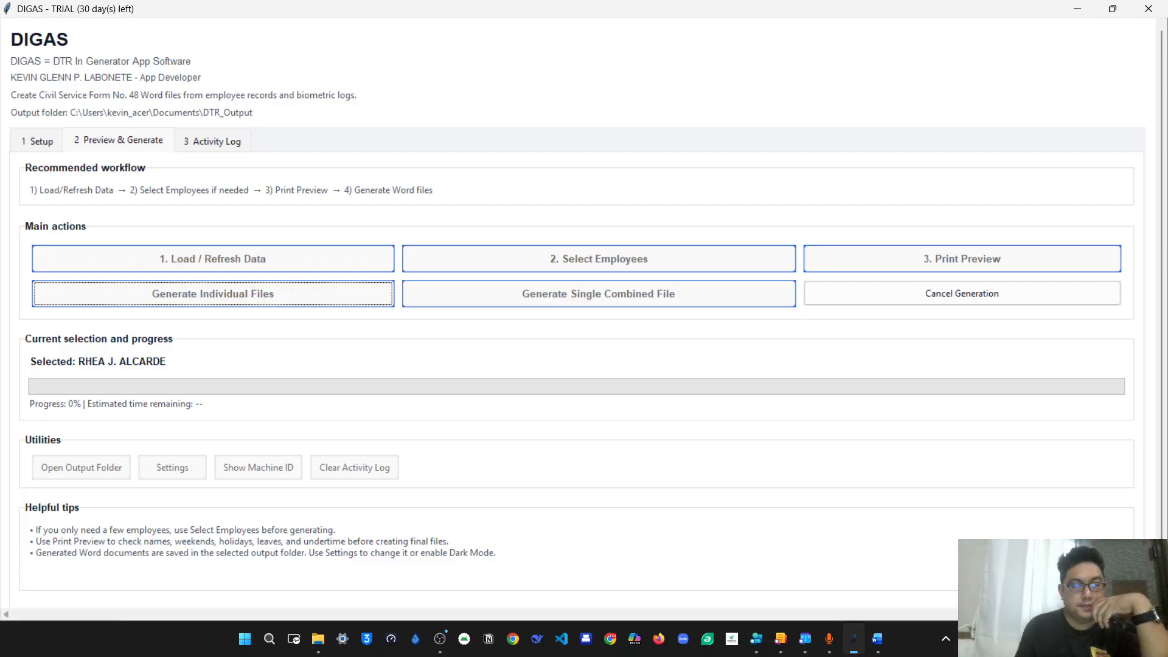
pyautogui.click(704, 424)
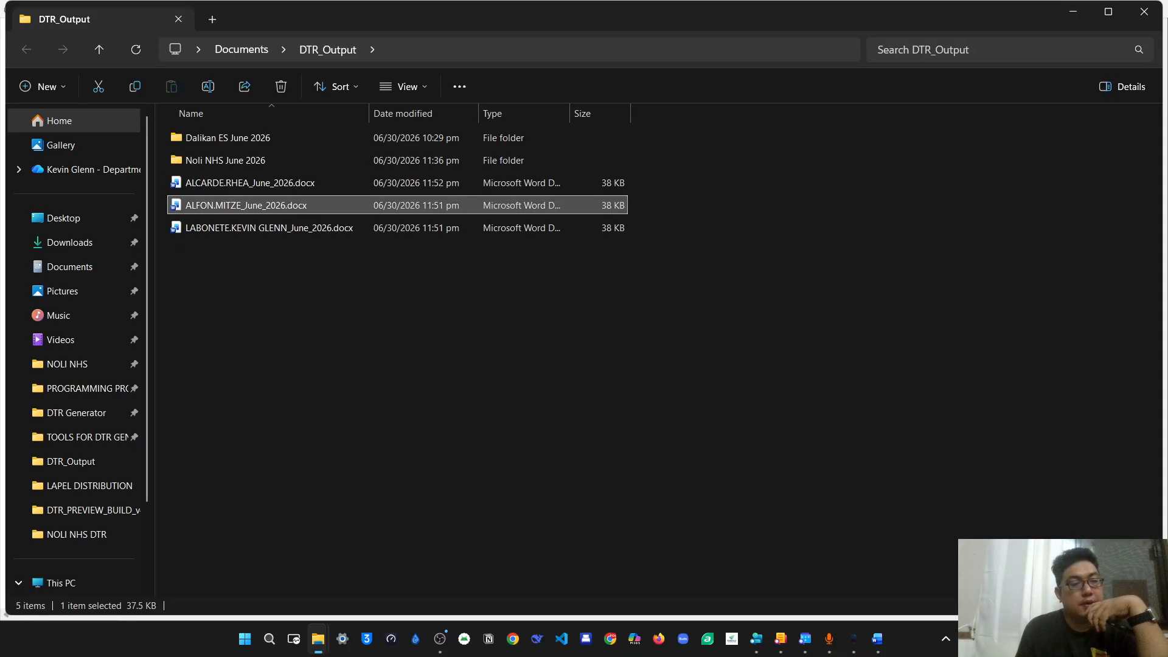
pyautogui.click(250, 183)
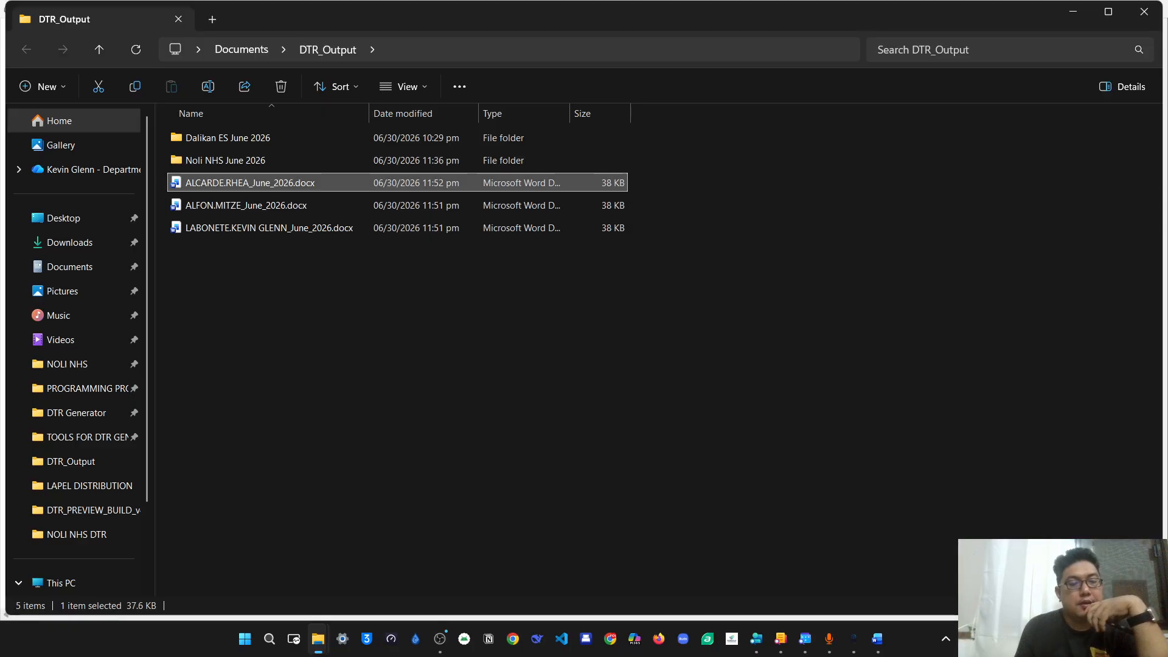
pyautogui.doubleClick(250, 182)
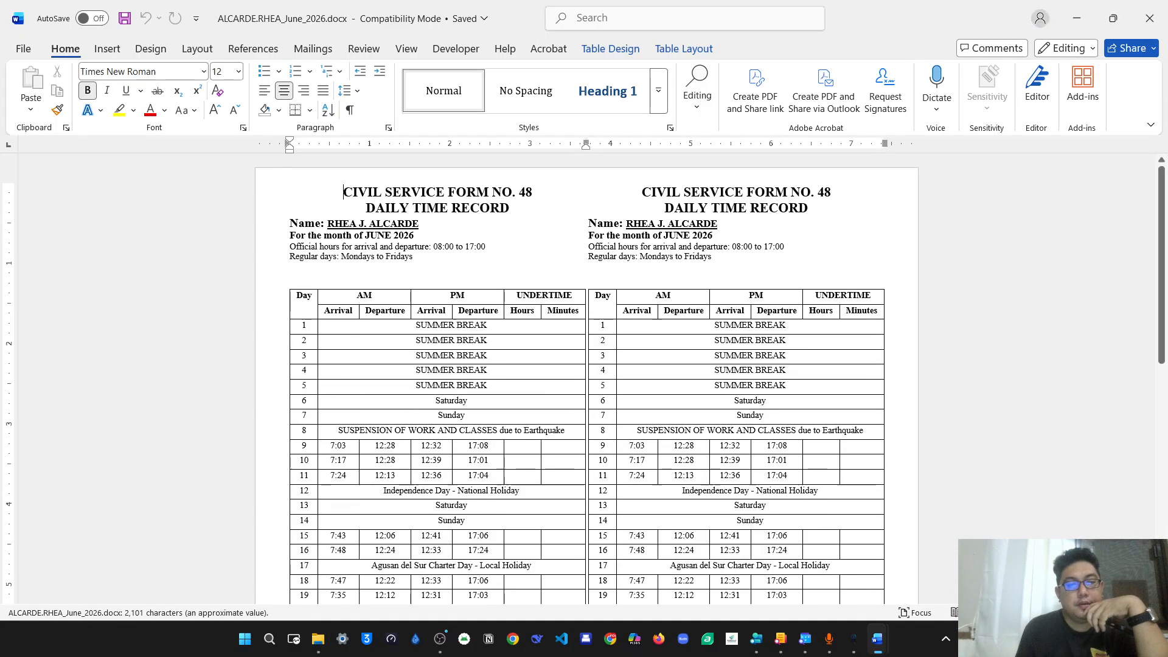
# Step: Review the document's daily entries, day 26 undertime, total and certification block, and close both open DTR documents
pyautogui.scroll(-5, 586, 377)
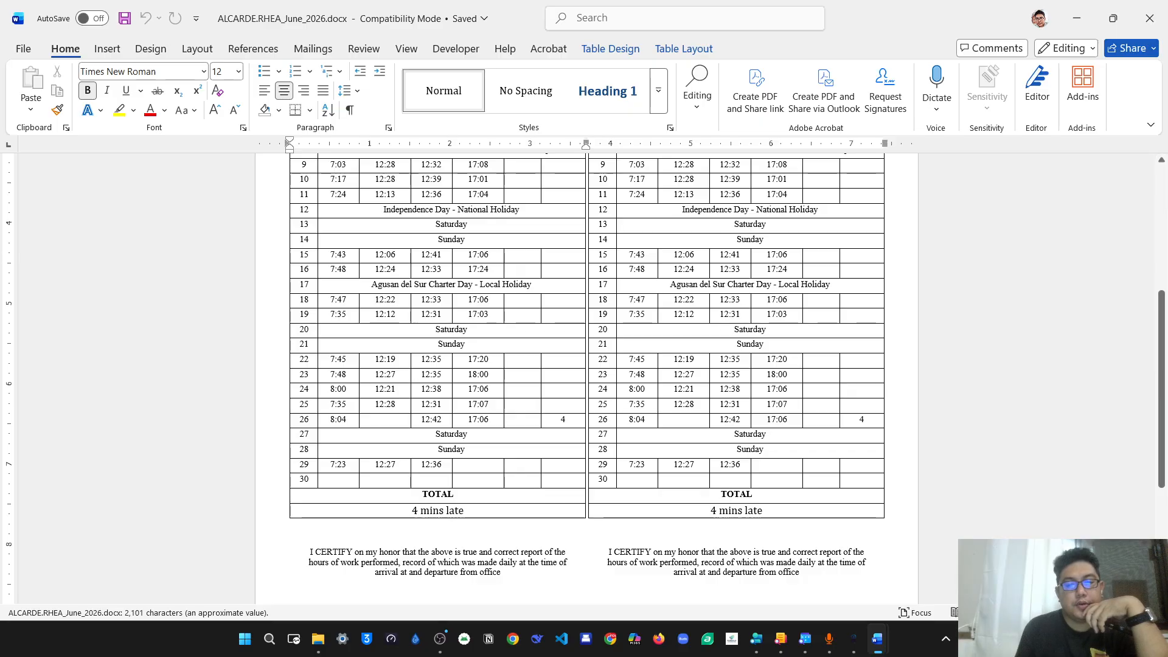
pyautogui.click(646, 419)
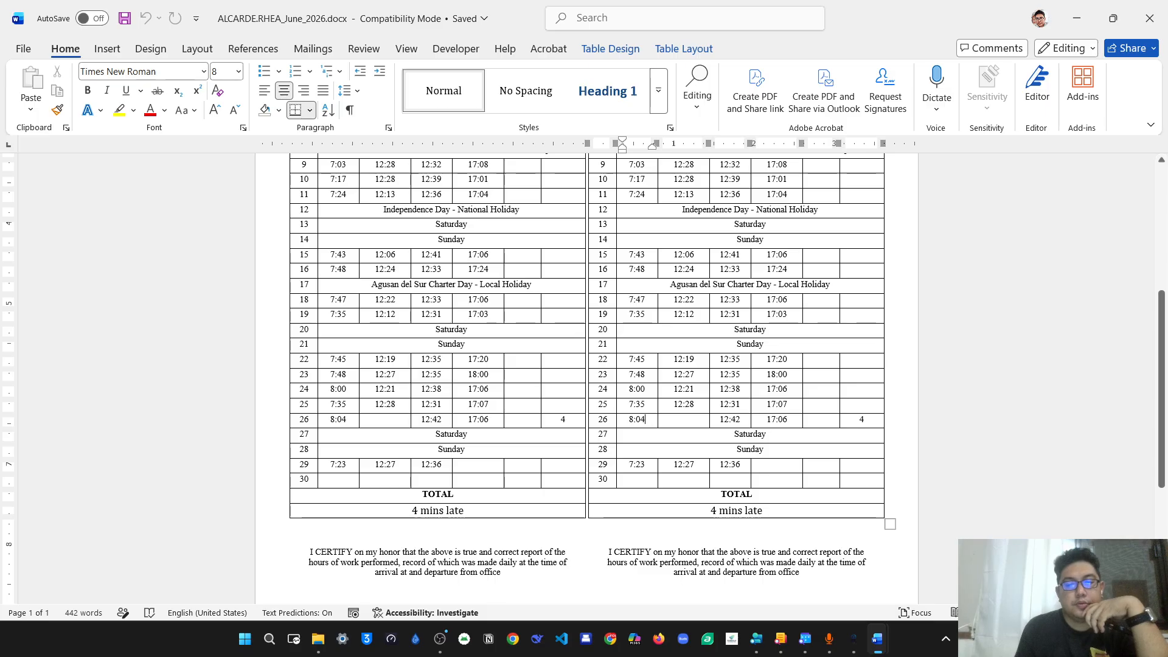
pyautogui.click(865, 419)
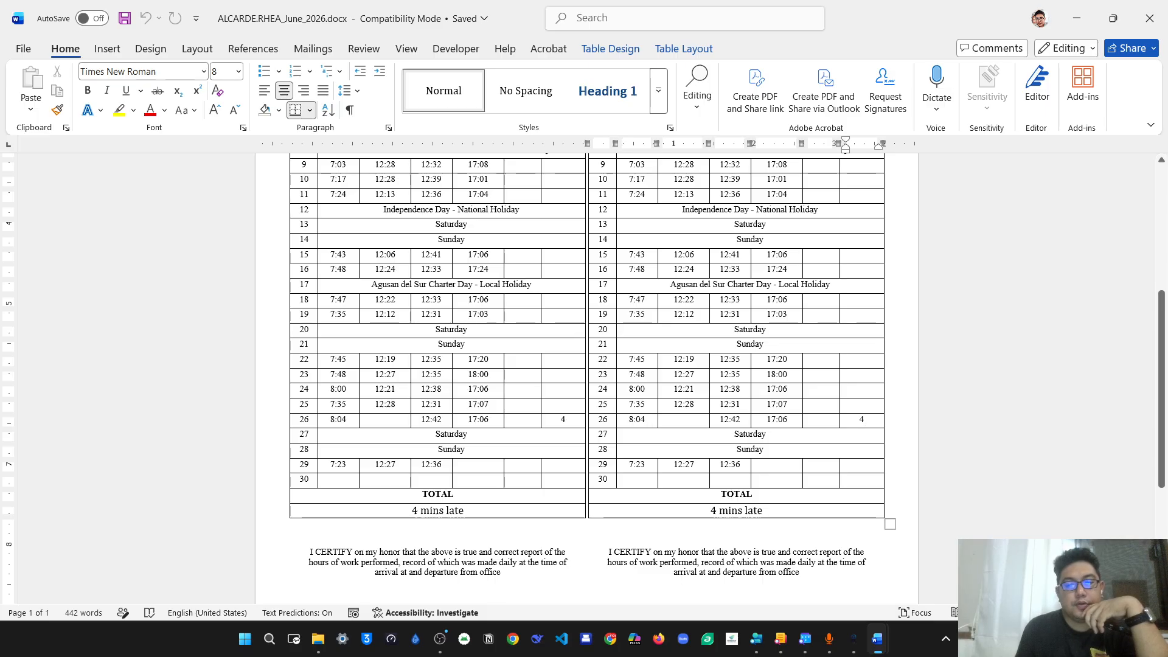
pyautogui.scroll(4, 586, 377)
pyautogui.scroll(-5, 585, 377)
pyautogui.moveTo(763, 471); pyautogui.dragTo(710, 471)
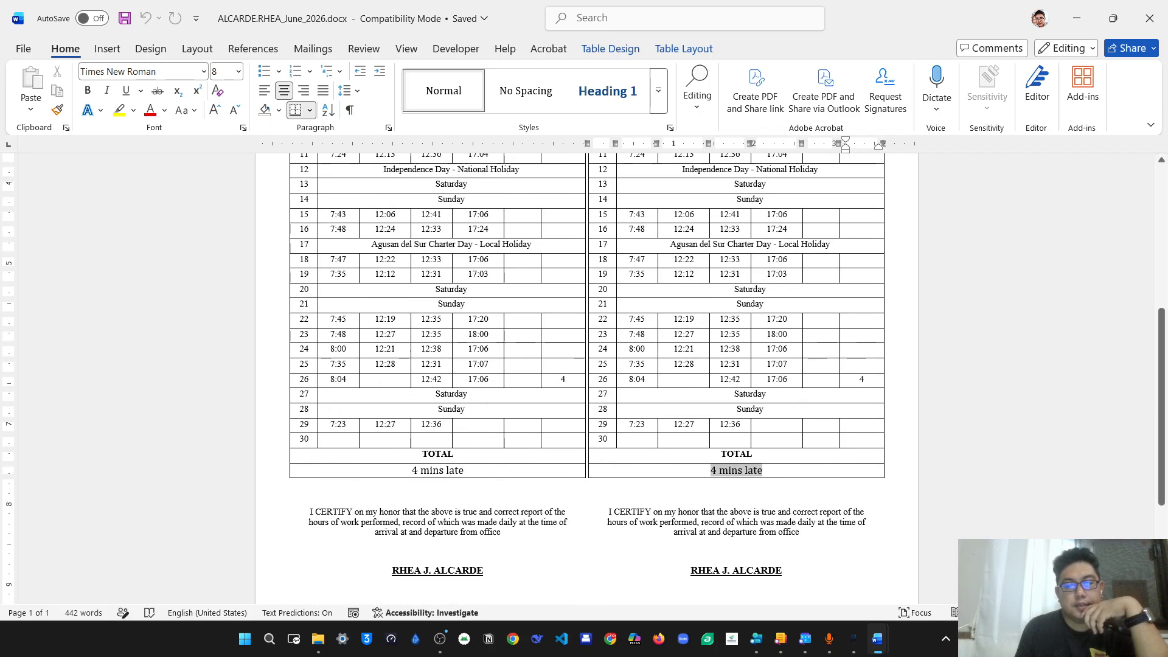
pyautogui.moveTo(464, 470); pyautogui.dragTo(410, 480)
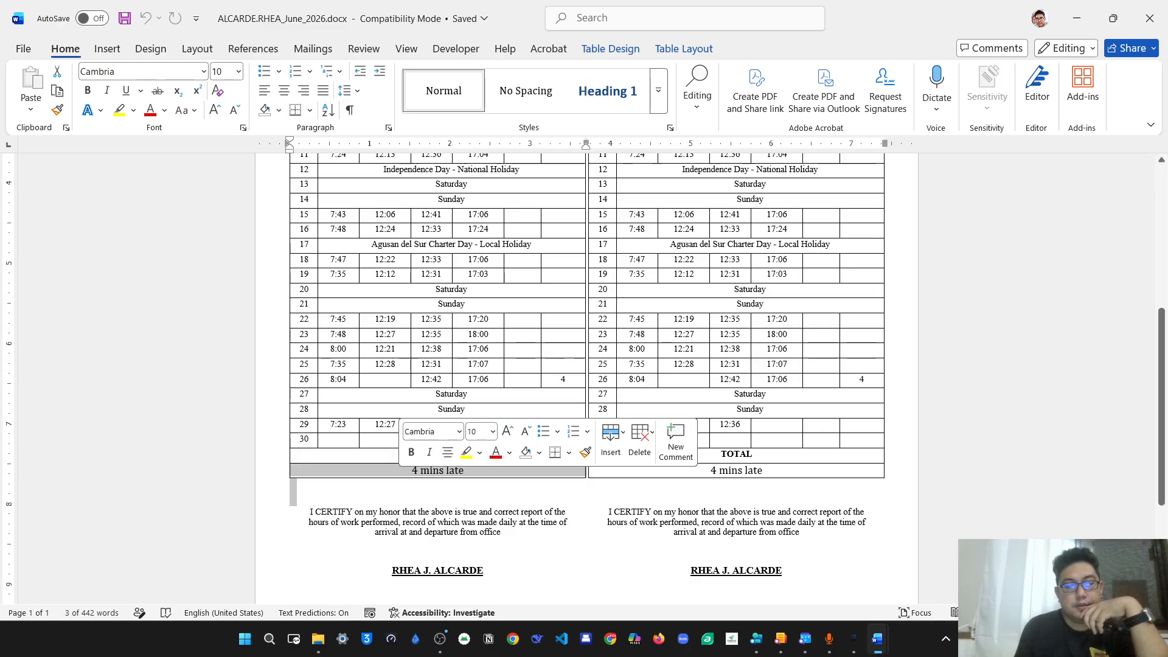
pyautogui.click(395, 493)
pyautogui.scroll(-4, 396, 494)
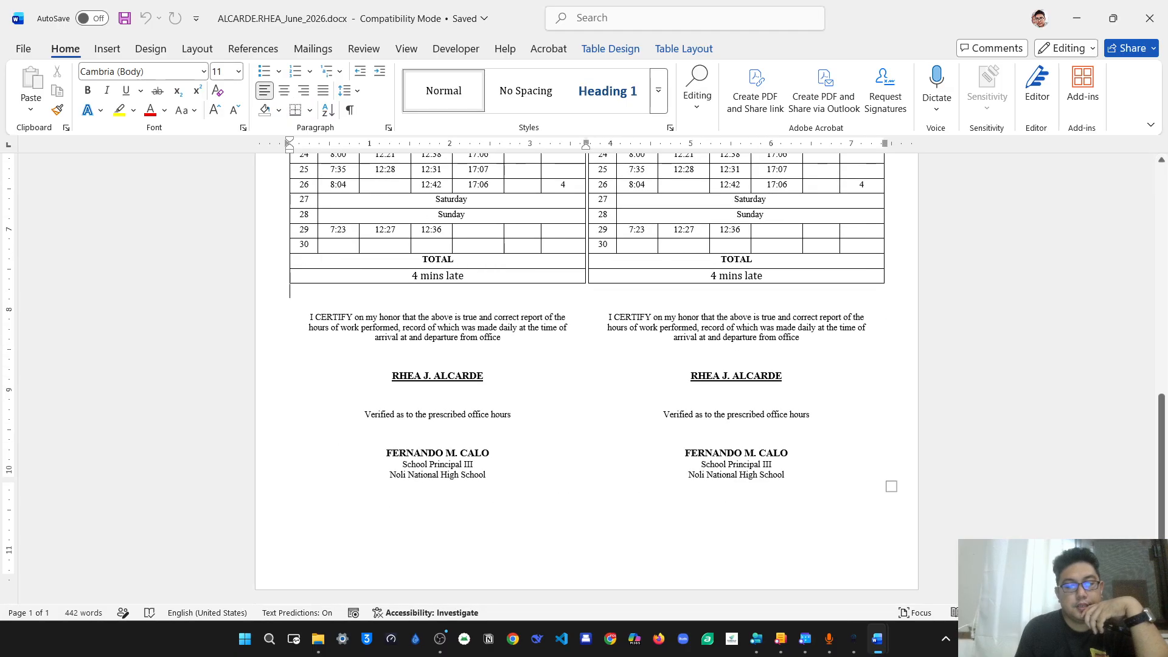
pyautogui.scroll(10, 586, 377)
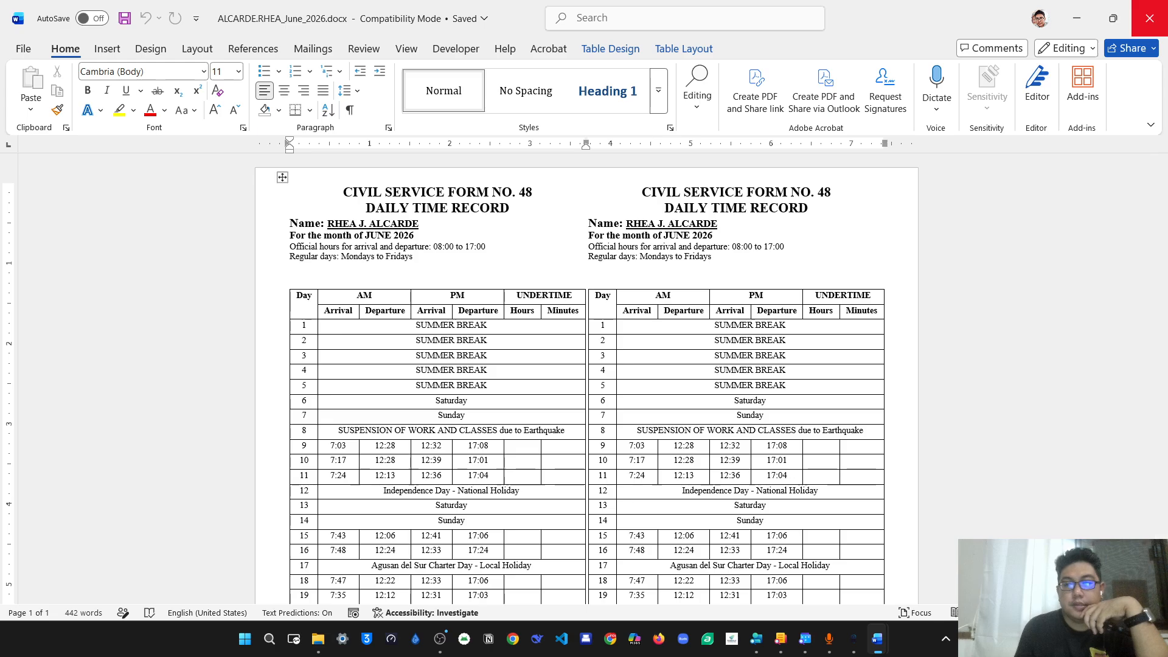
pyautogui.click(1149, 18)
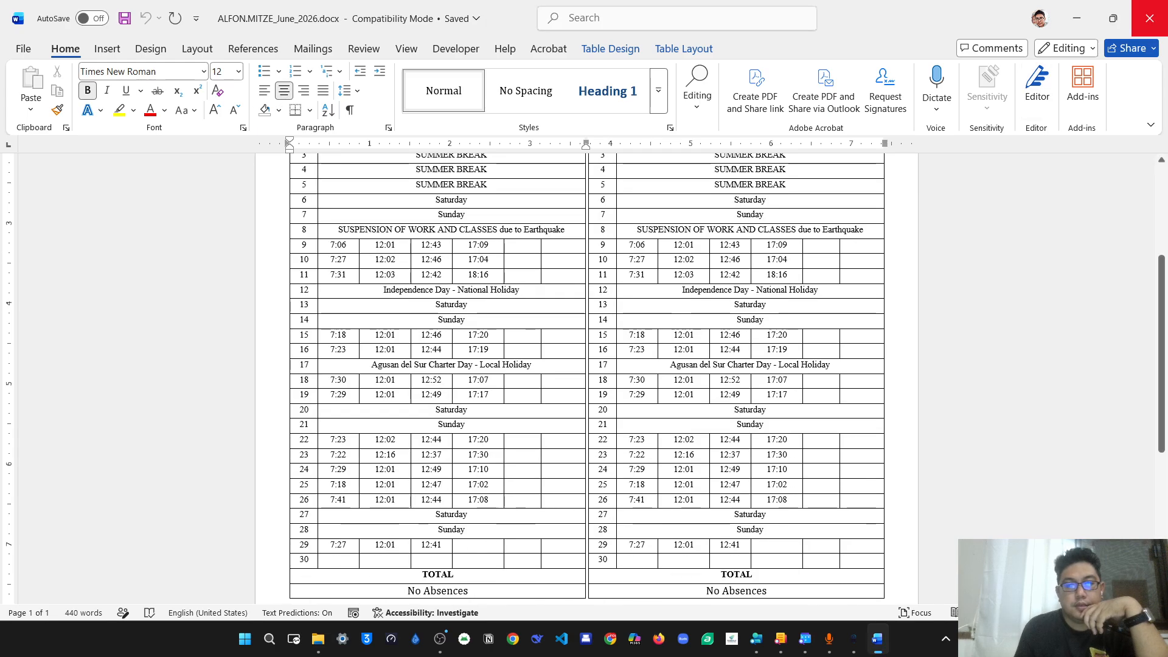
pyautogui.click(1149, 19)
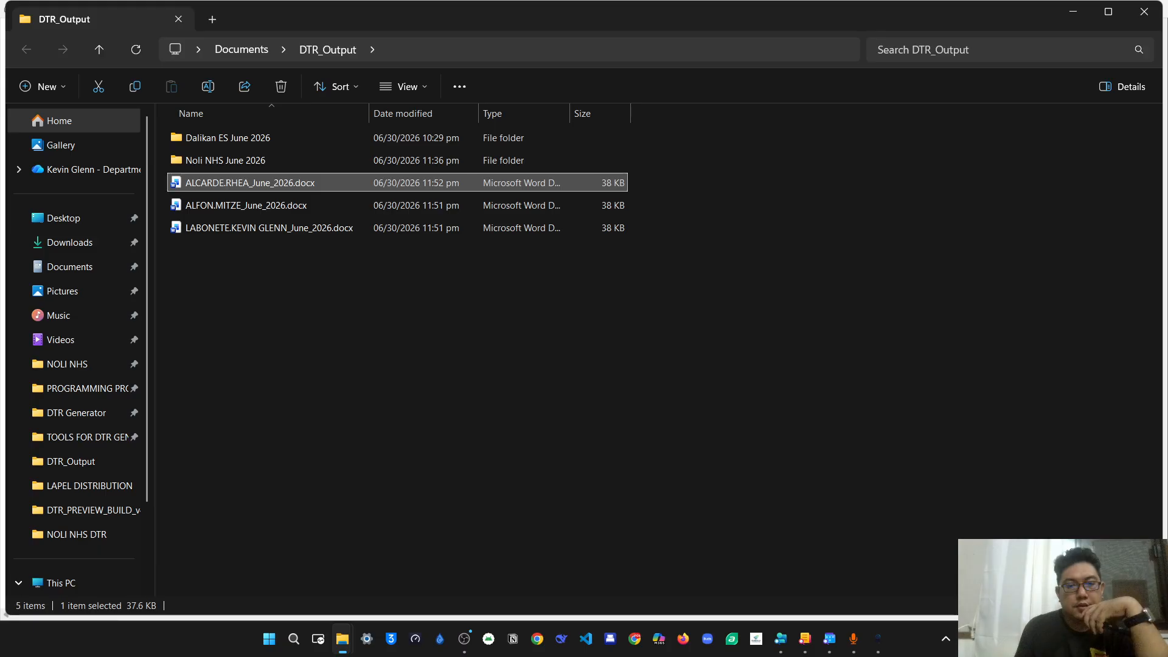
# Step: Switch to DIGAS, generate a single combined DTR file for the one selected employee, and view the output folder before closing it
pyautogui.click(878, 639)
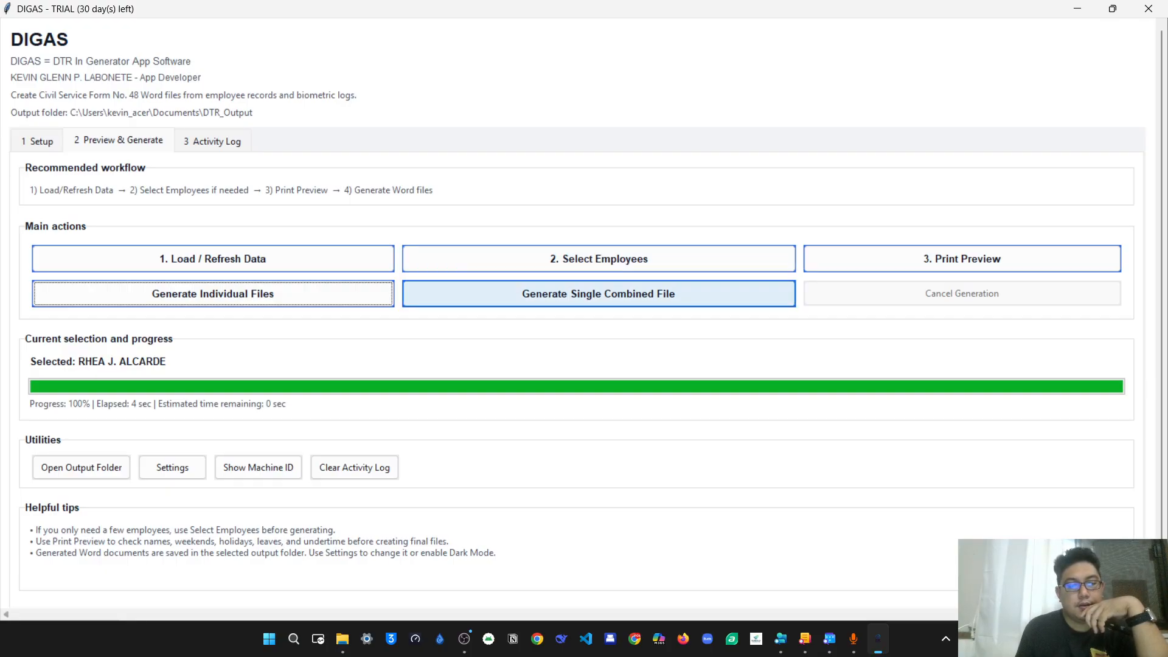
pyautogui.click(598, 293)
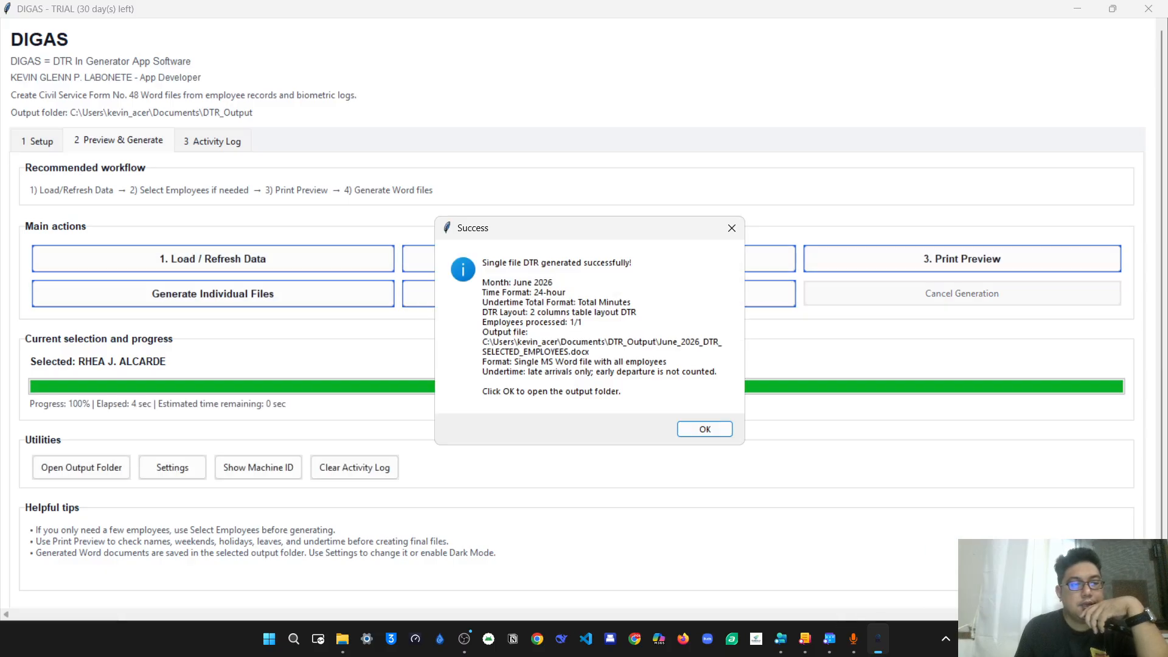
pyautogui.press('Return')
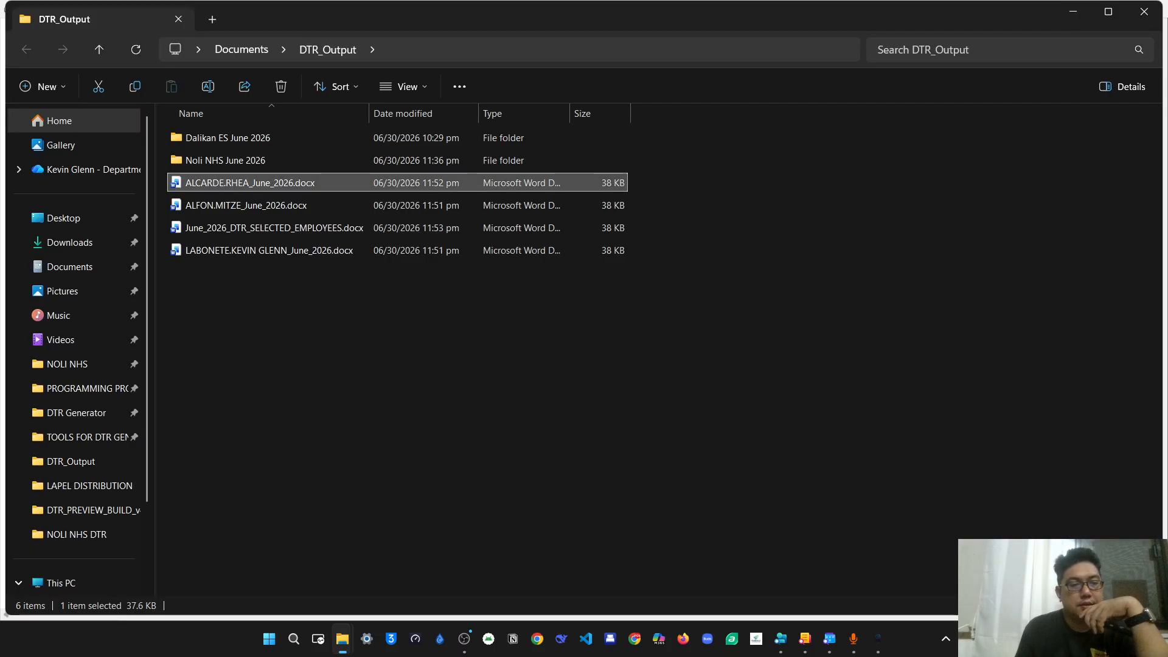
pyautogui.click(1144, 12)
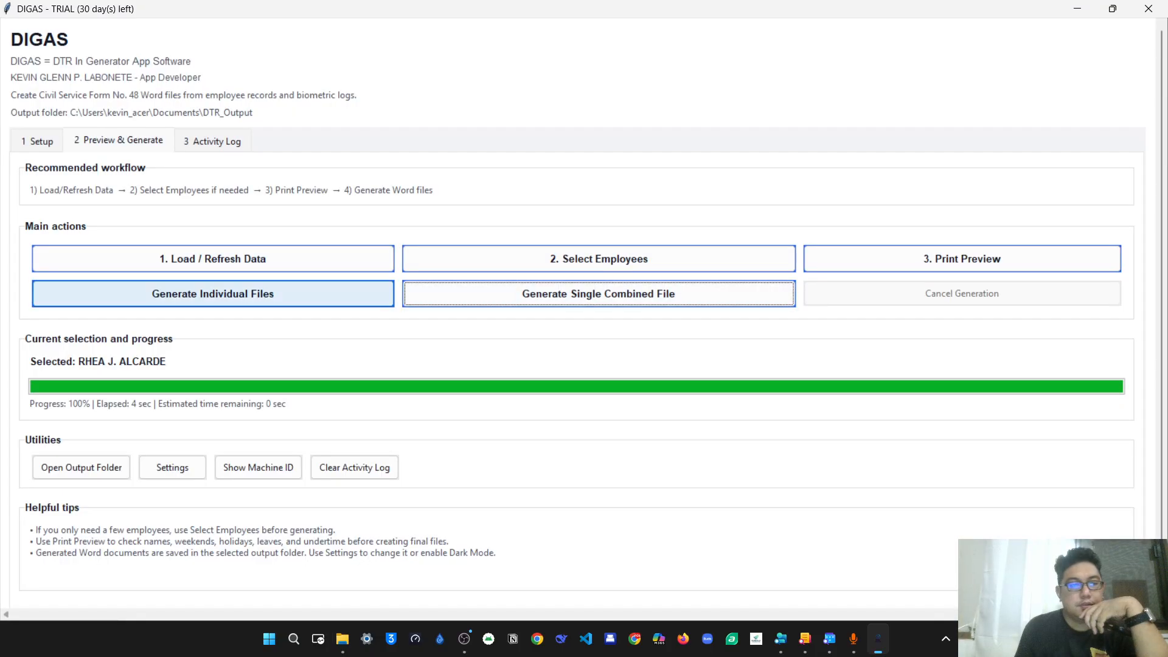
# Step: Reload the employee and biometric data, select all employees for DTR generation, and apply the selection
pyautogui.click(213, 259)
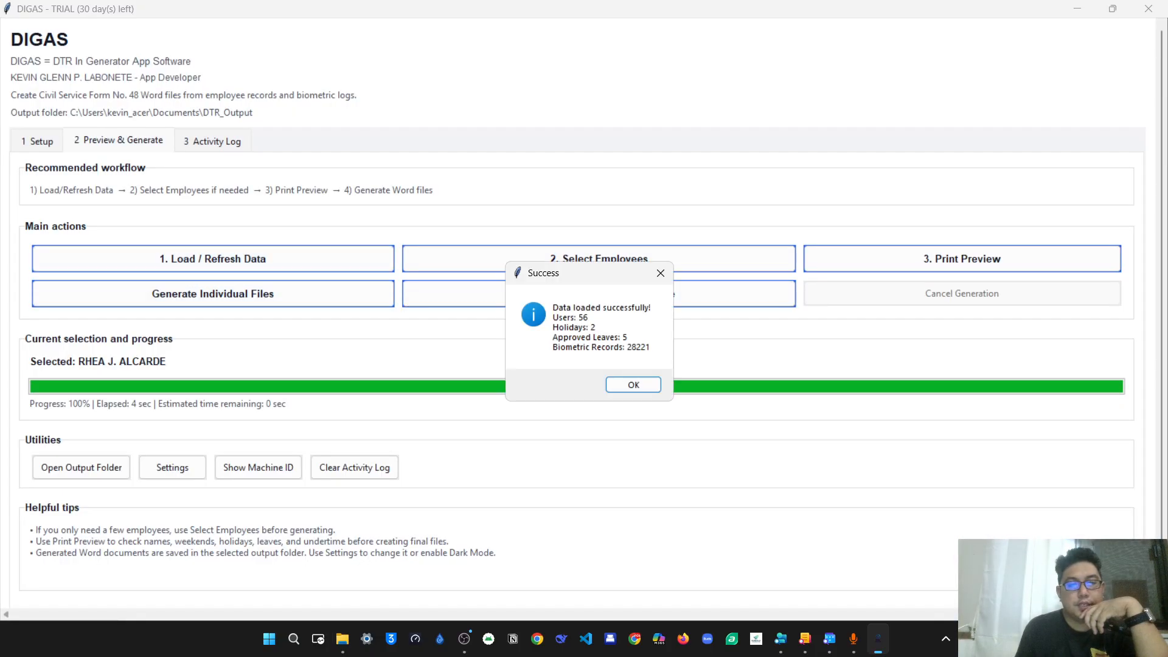
pyautogui.click(633, 385)
pyautogui.click(599, 259)
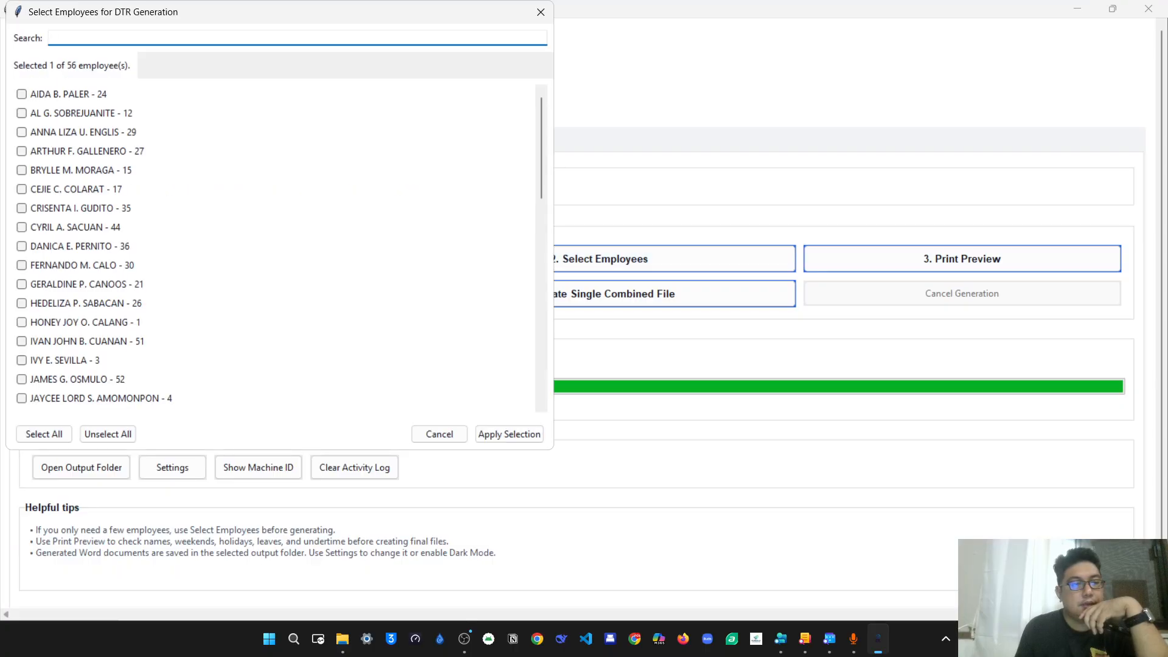
pyautogui.click(43, 434)
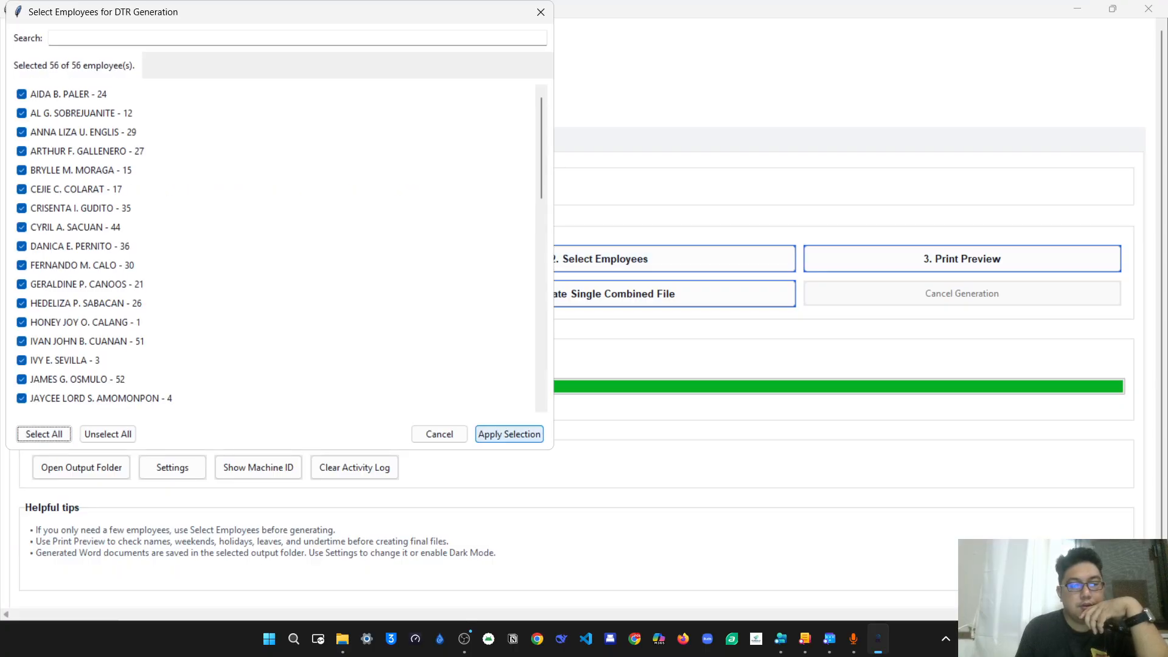
pyautogui.click(509, 433)
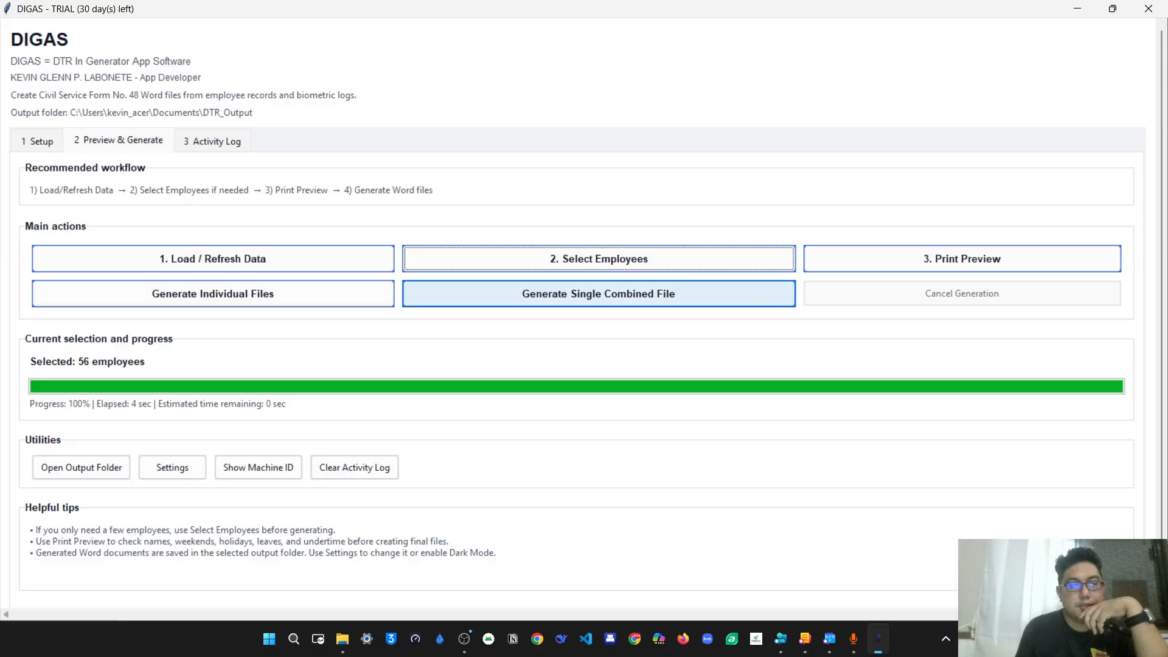
# Step: Generate one combined June 2026 DTR Word file for all selected employees, monitoring the processing log, and open the output folder
pyautogui.click(598, 293)
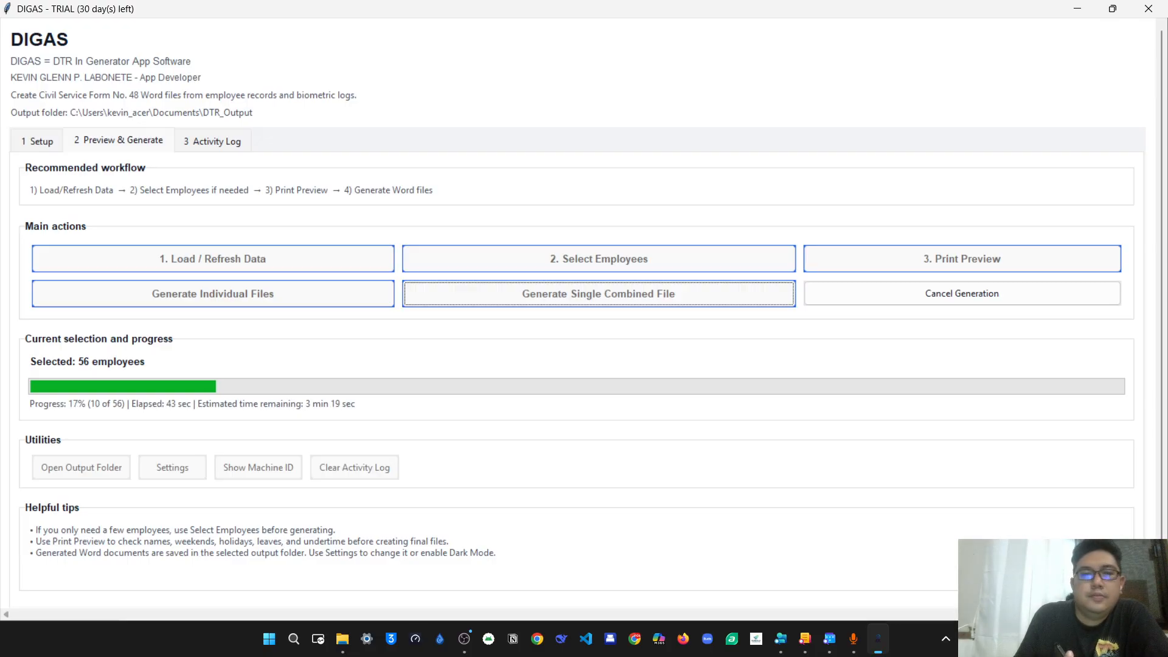
pyautogui.click(212, 141)
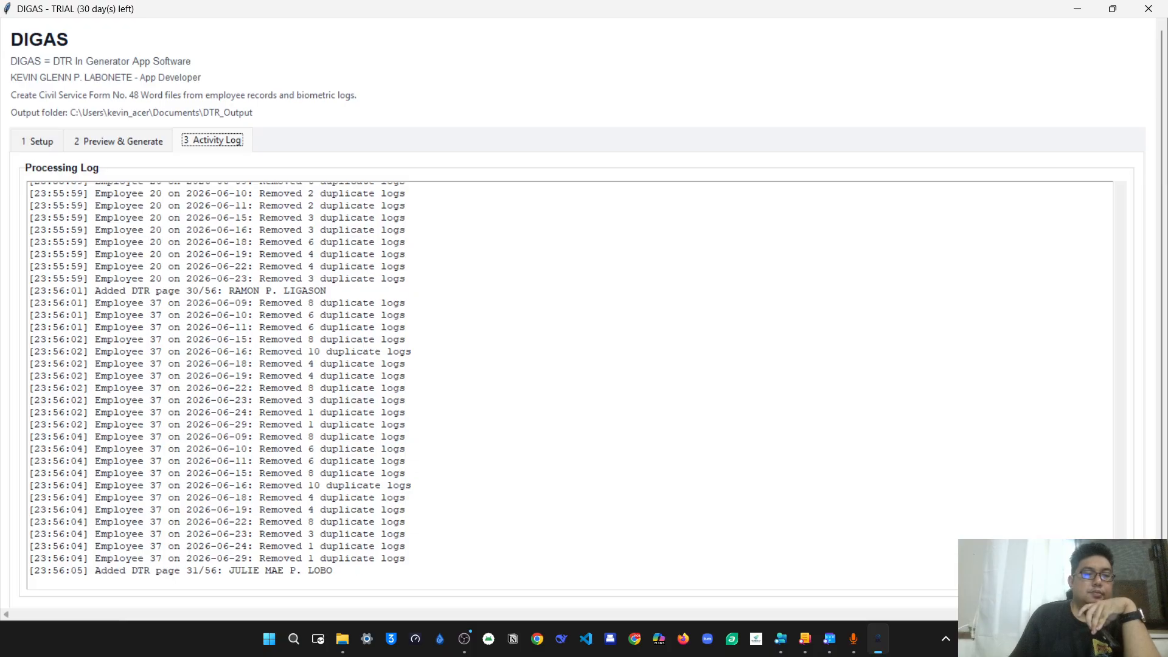
pyautogui.click(119, 141)
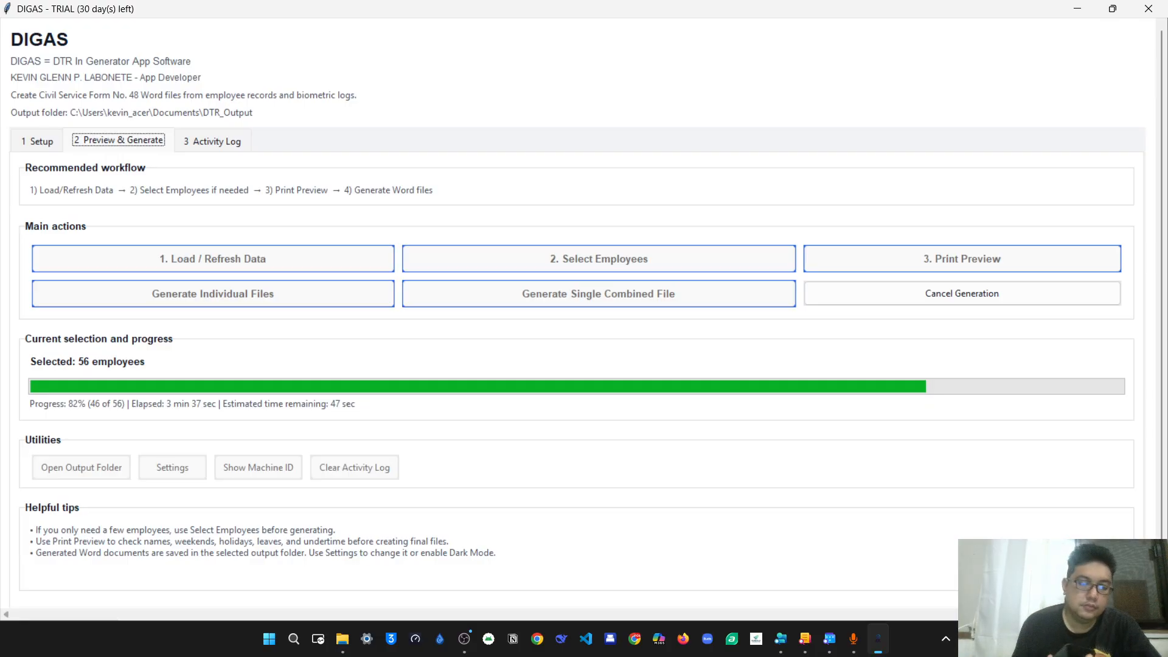
pyautogui.click(464, 639)
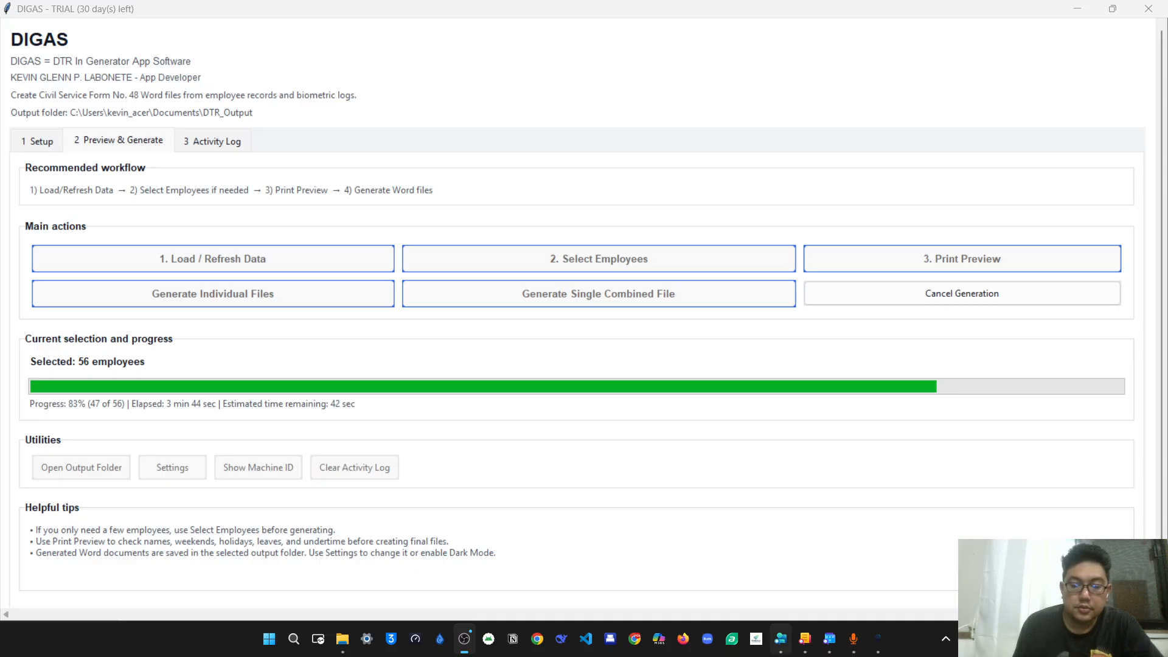
pyautogui.click(878, 639)
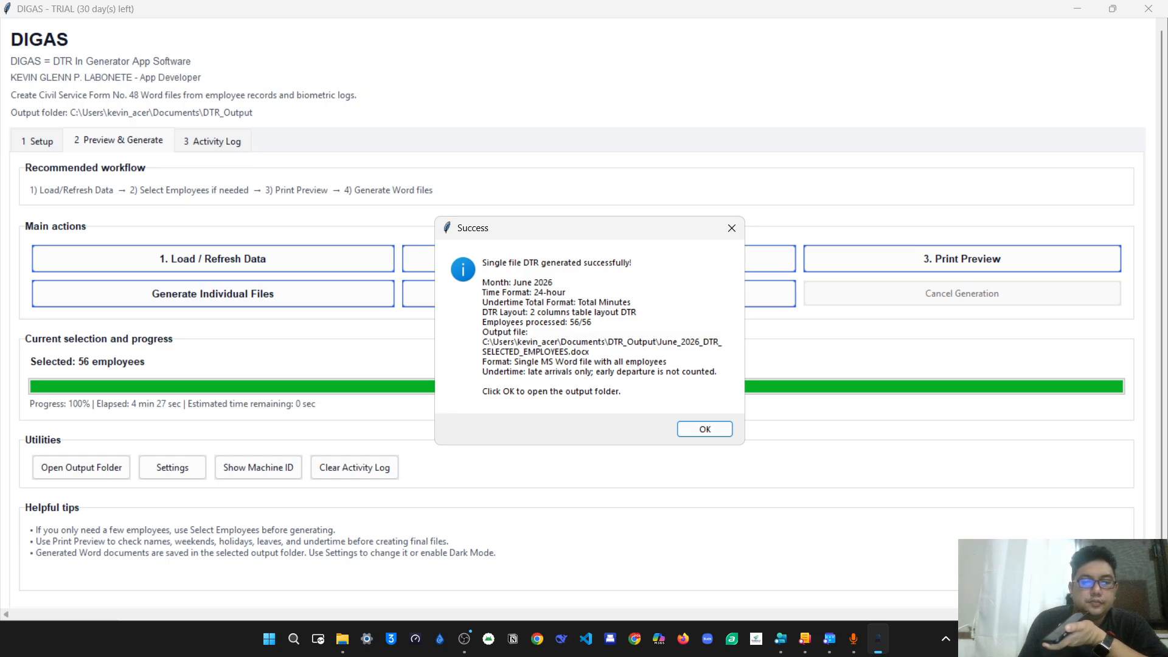
pyautogui.press('Return')
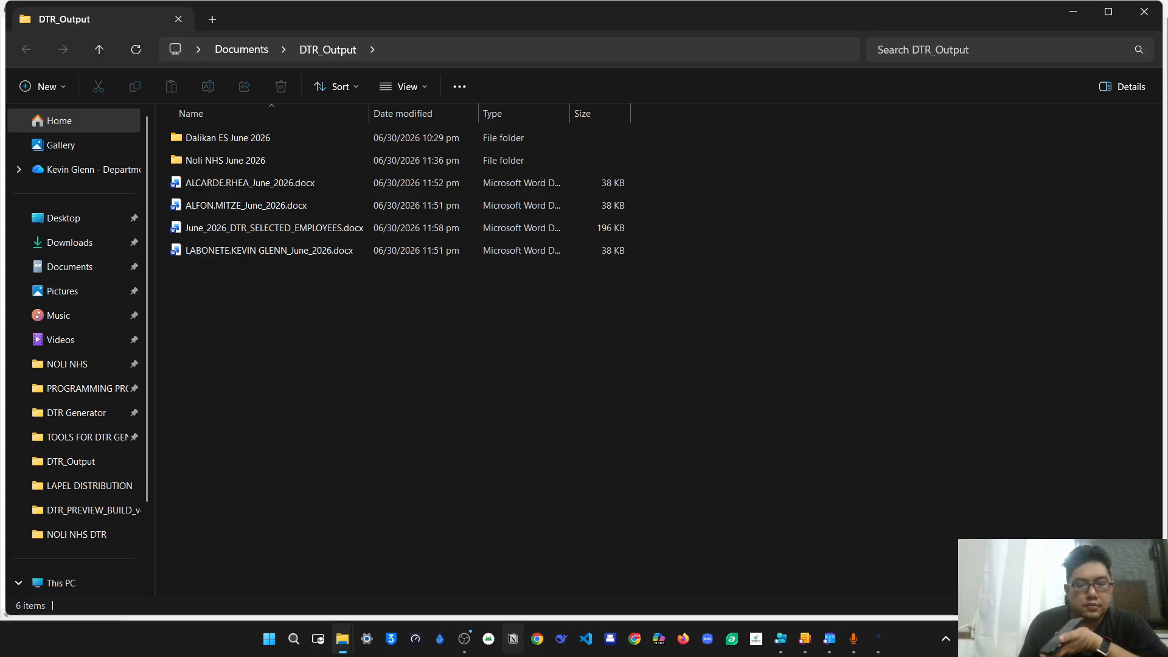
pyautogui.click(464, 639)
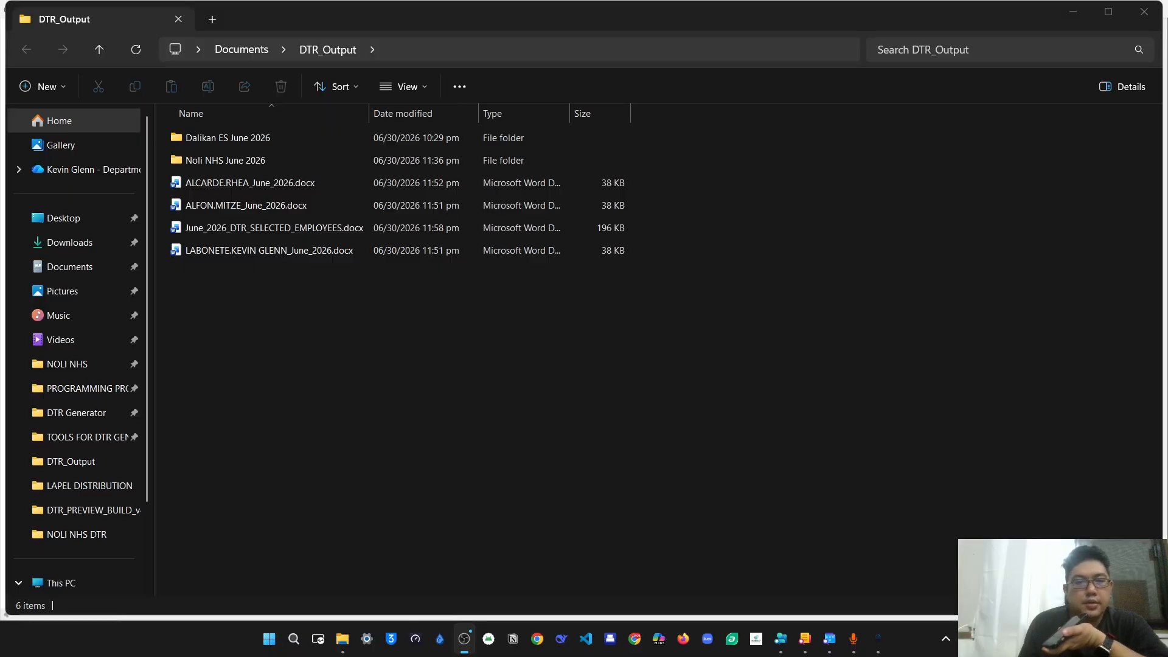
pyautogui.click(464, 365)
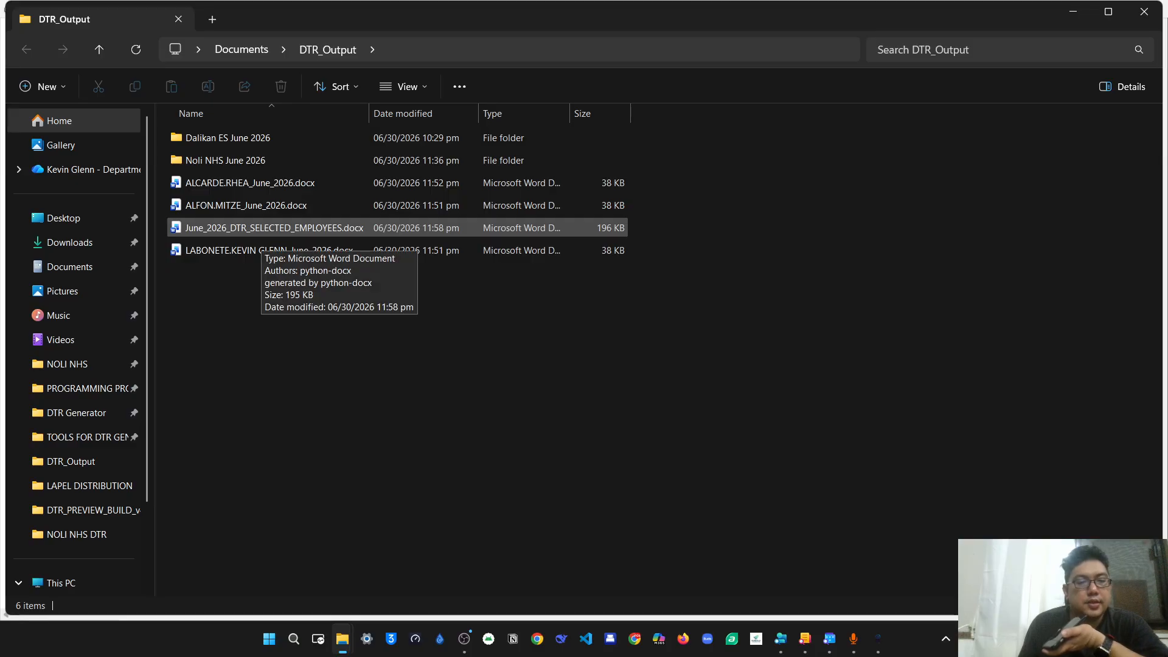
# Step: Open June_2026_DTR_SELECTED_EMPLOYEES.docx in Word and look through the first three employees' daily time records
pyautogui.click(262, 230)
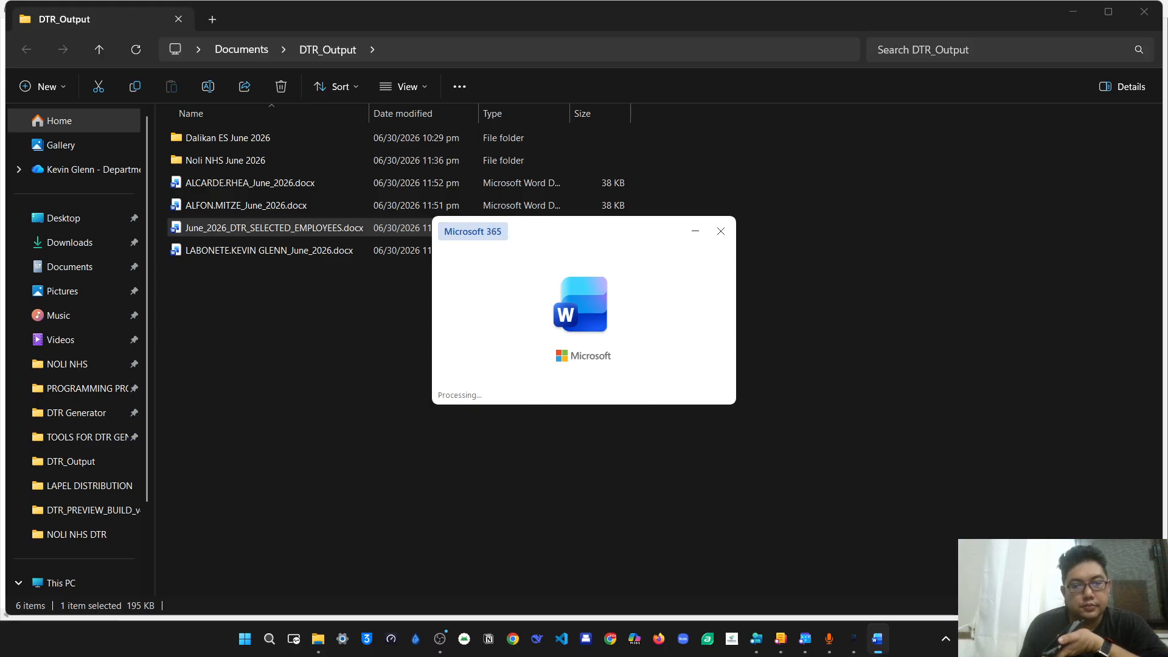
pyautogui.scroll(-20, 587, 377)
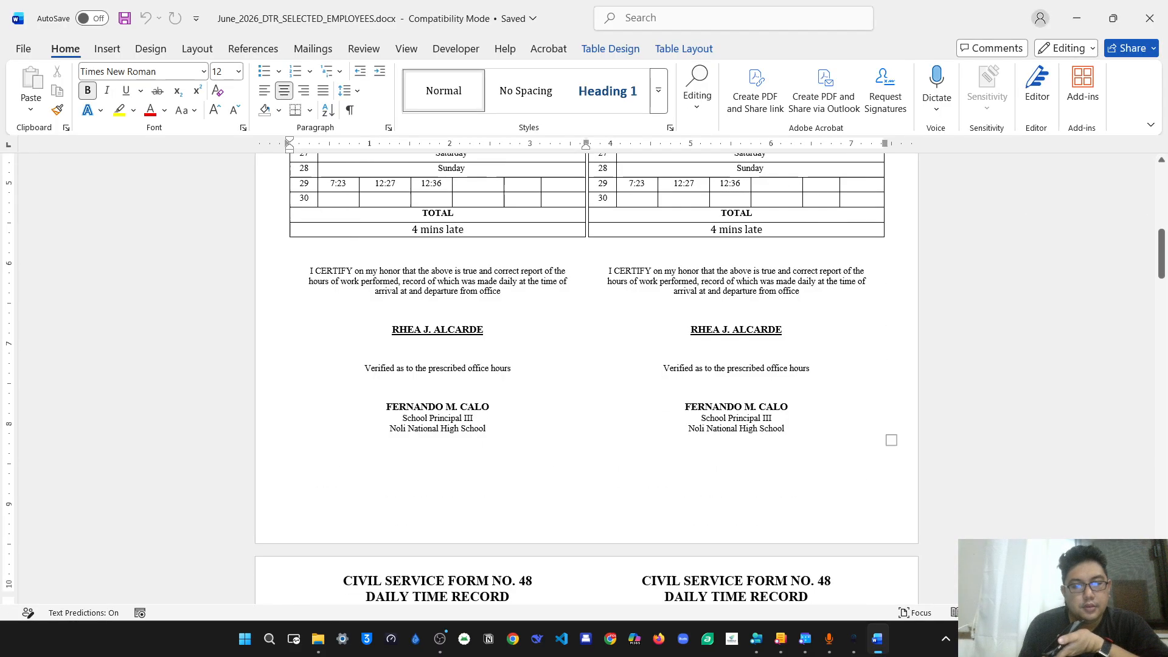
pyautogui.scroll(8, 587, 377)
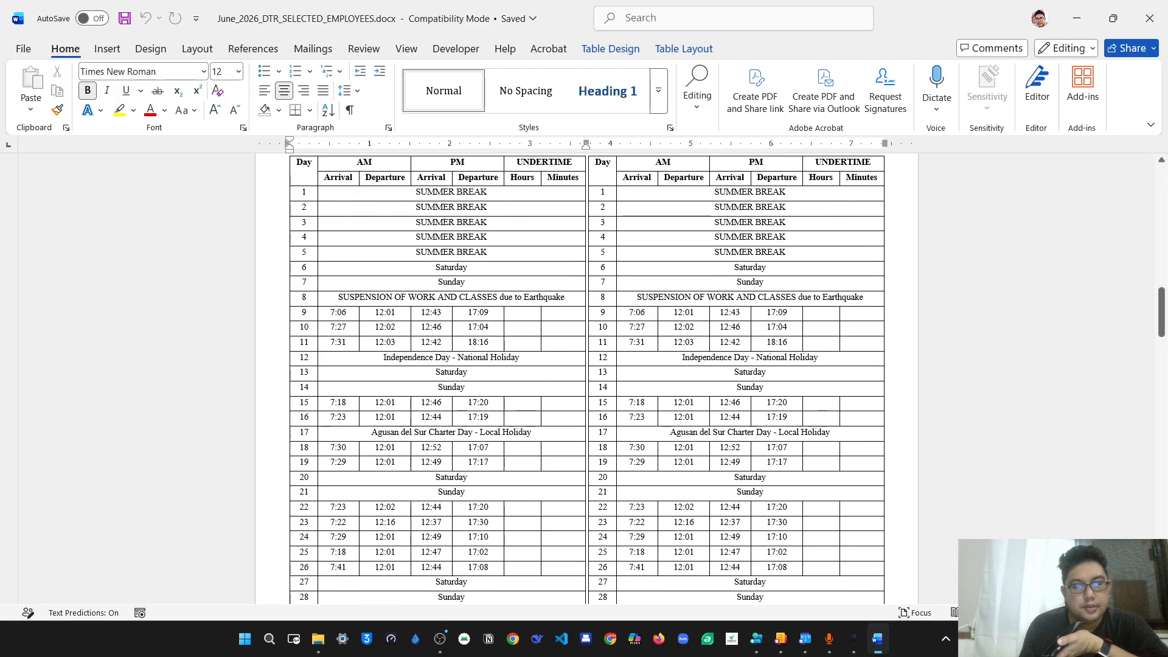
pyautogui.scroll(-8, 587, 378)
pyautogui.scroll(-15, 587, 377)
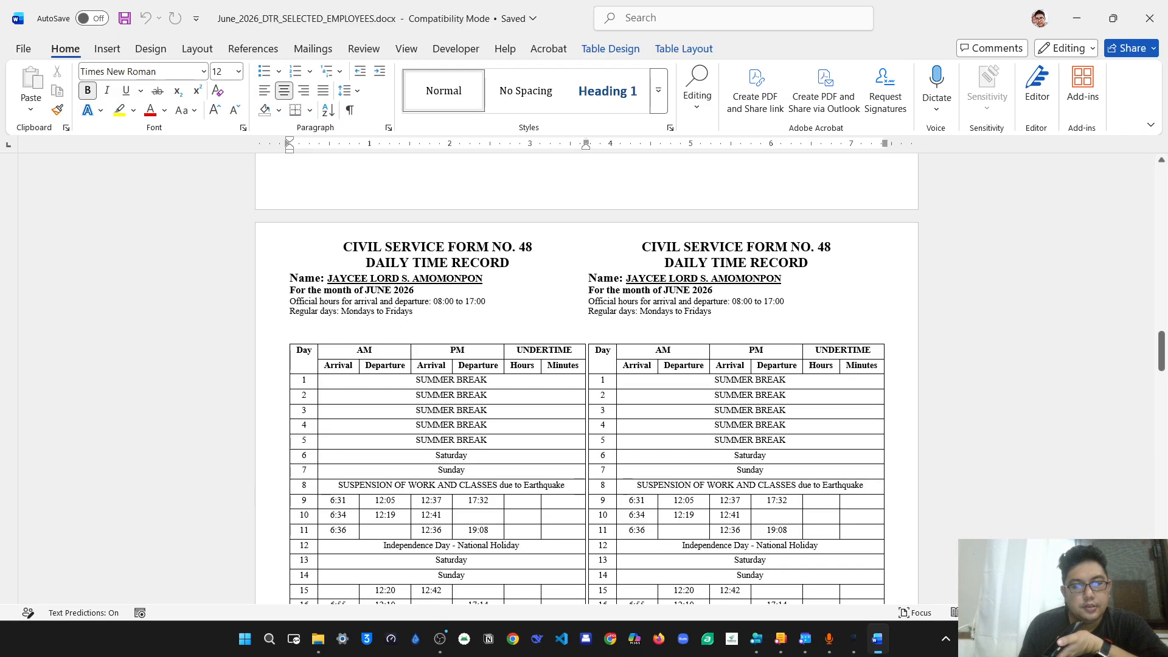
pyautogui.scroll(6, 587, 377)
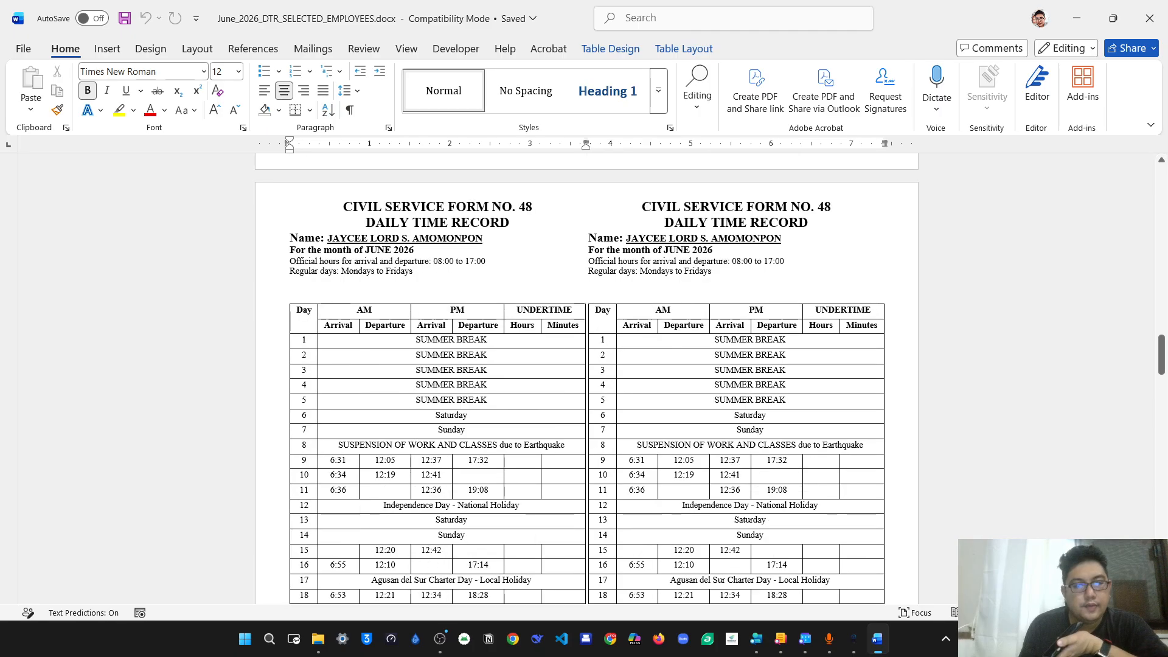
pyautogui.scroll(-6, 587, 377)
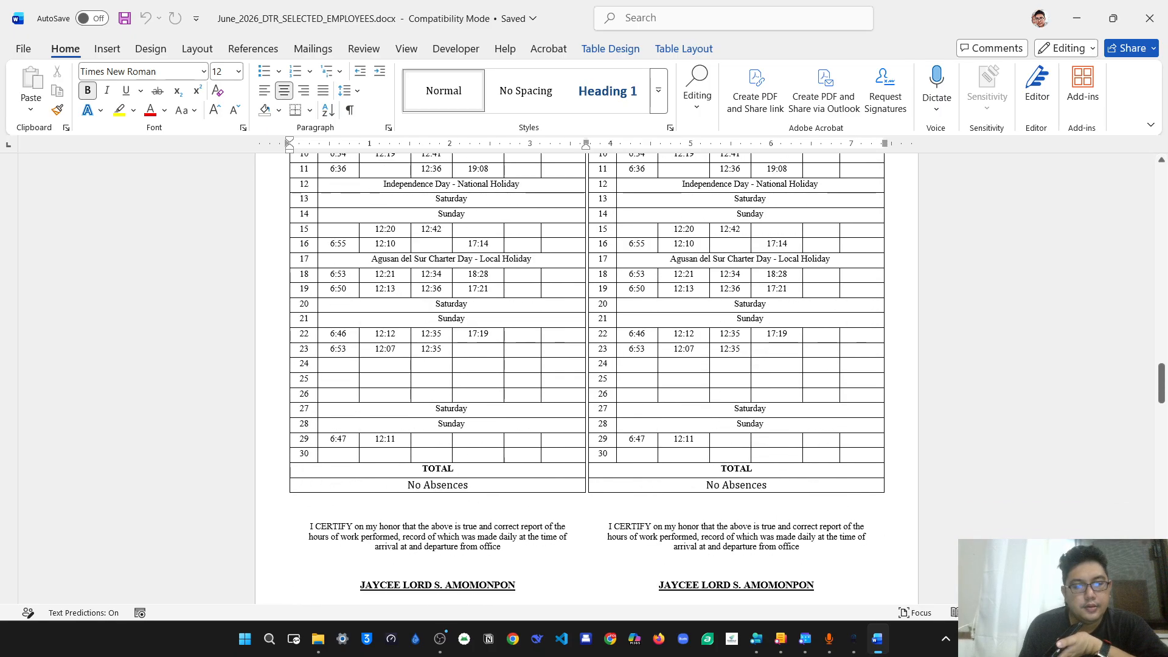
pyautogui.scroll(12, 587, 377)
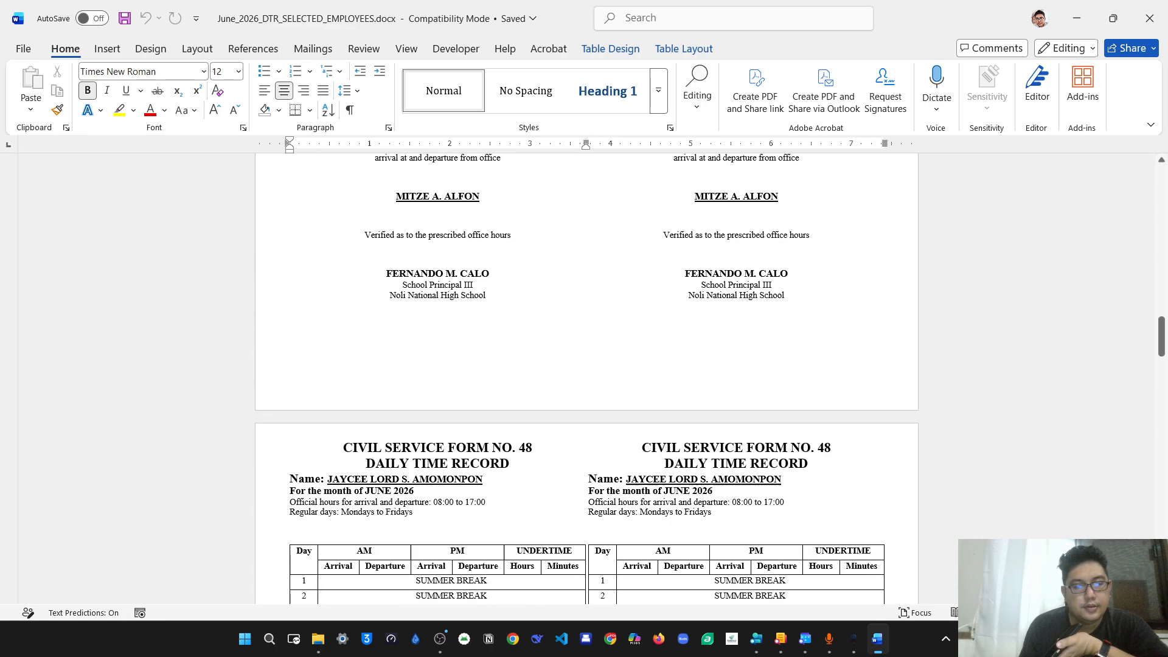
# Step: Review the summer break entries for days 1 to 5 in the second record, and the first record's daily entries and total
pyautogui.scroll(10, 587, 377)
pyautogui.scroll(-5, 587, 377)
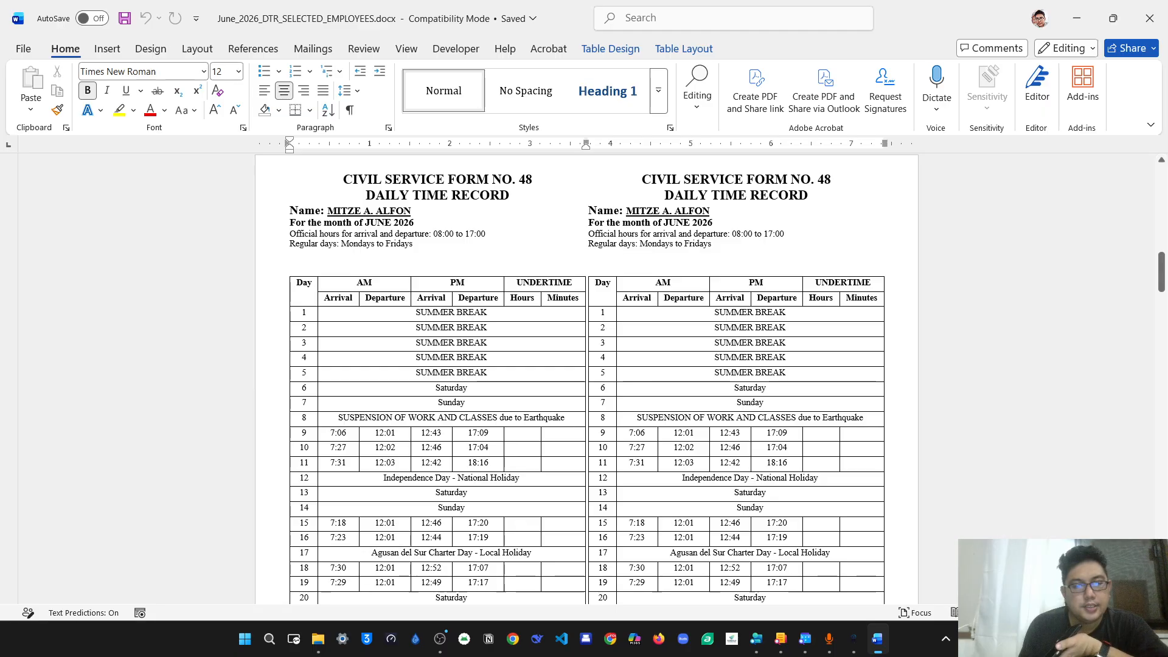
pyautogui.moveTo(480, 373); pyautogui.dragTo(416, 313)
pyautogui.click(699, 349)
pyautogui.scroll(12, 699, 349)
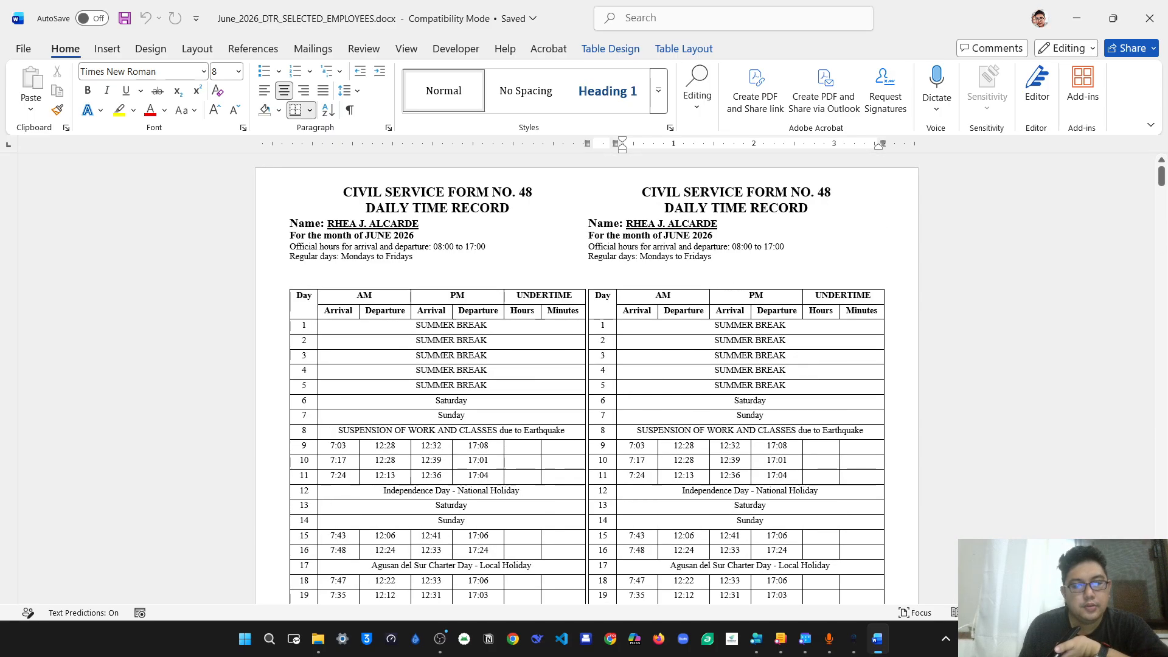
pyautogui.scroll(-5, 586, 377)
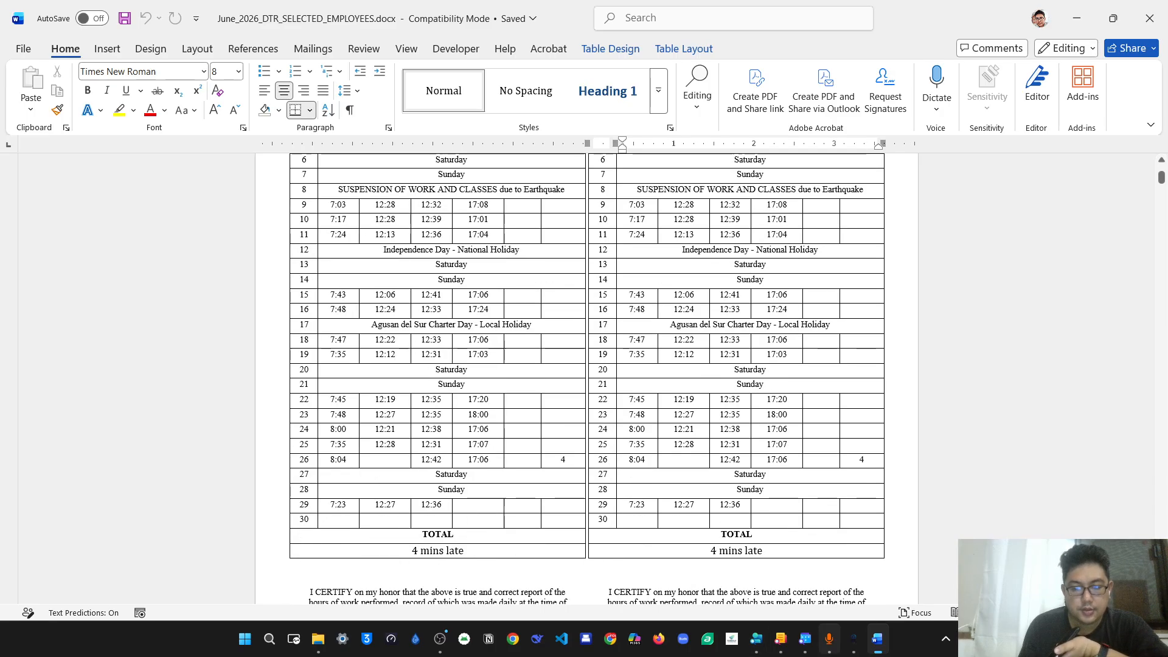
pyautogui.click(828, 638)
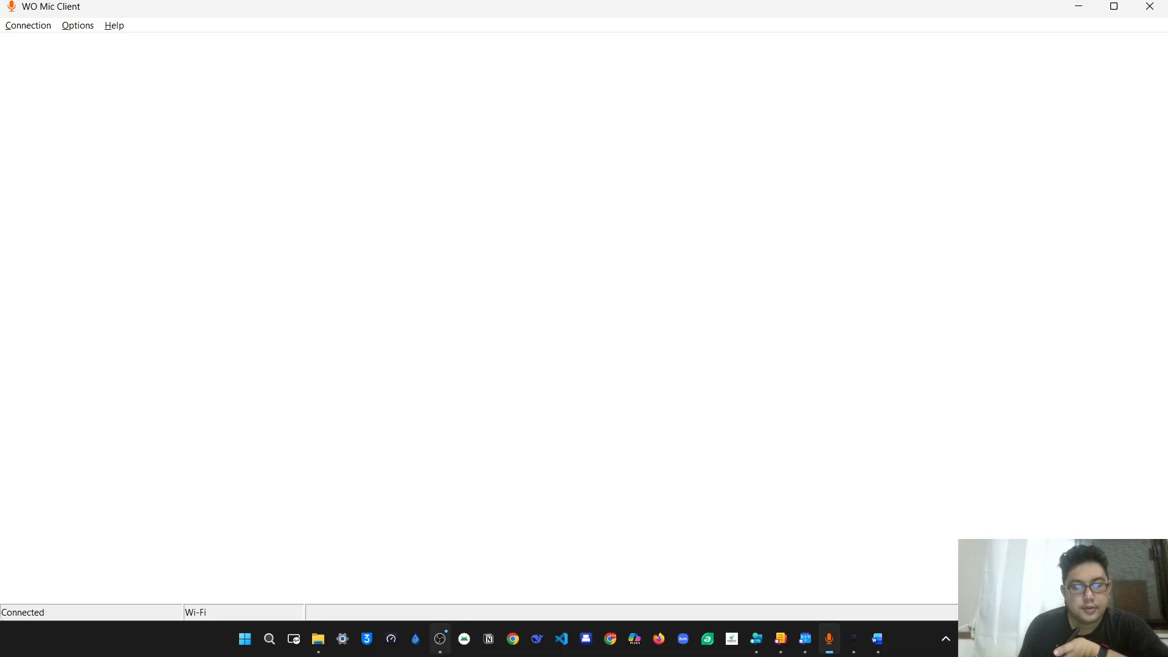
pyautogui.click(440, 638)
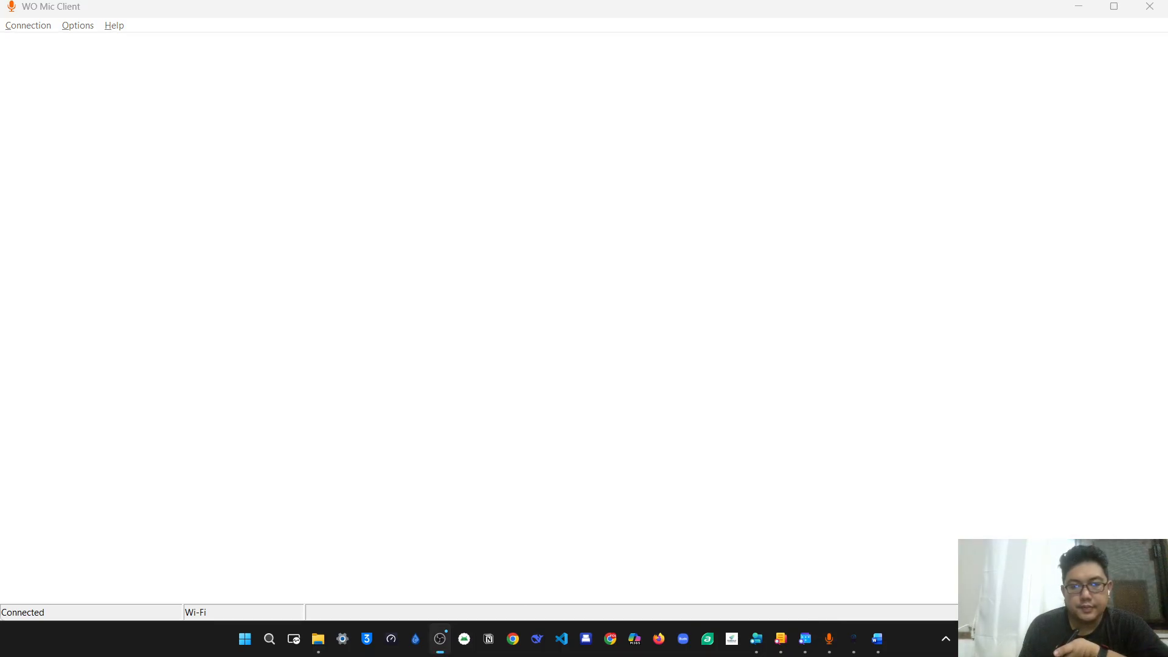